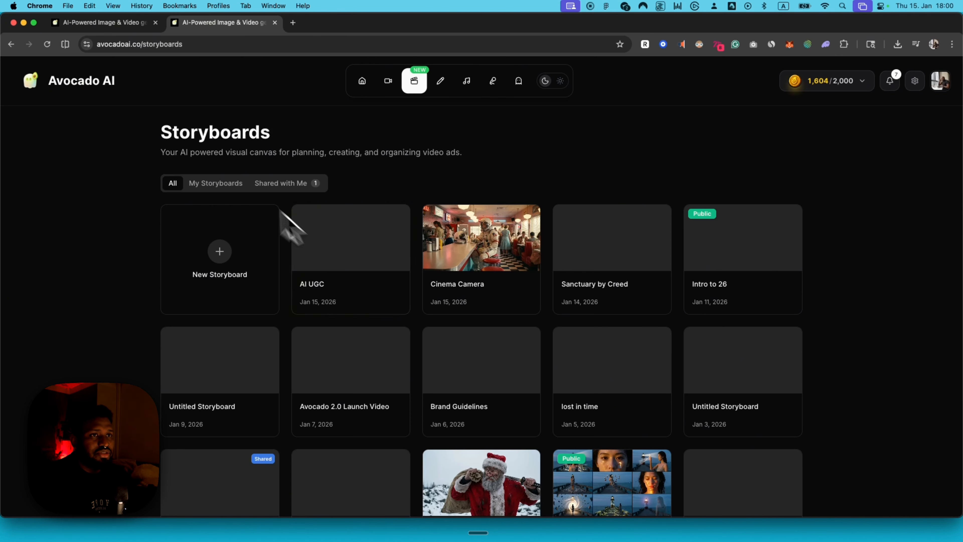
Step: Open the image generator in the already open AG1 storyboard and enter the full low-angle street selfie prompt from the actor's prompt card
left_click(115, 28)
left_click(27, 175)
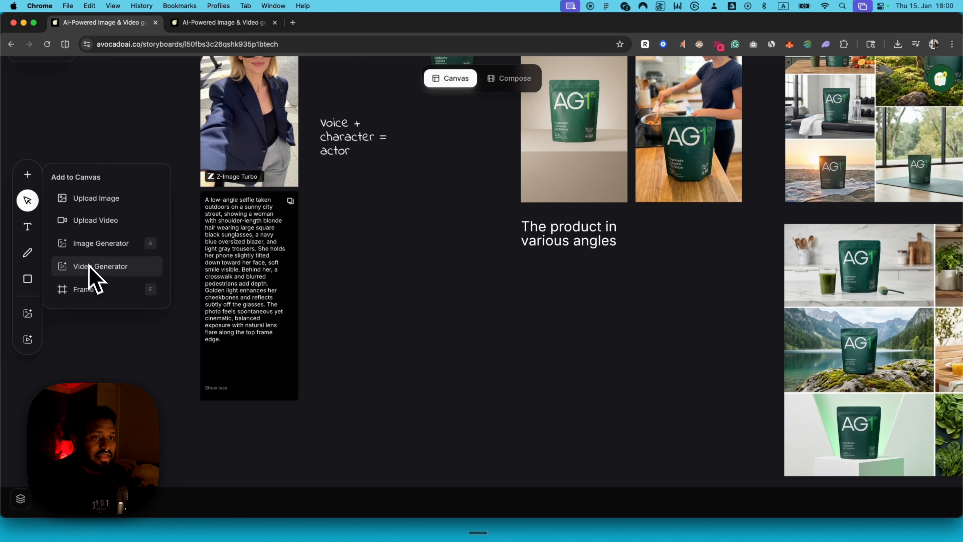
left_click(94, 250)
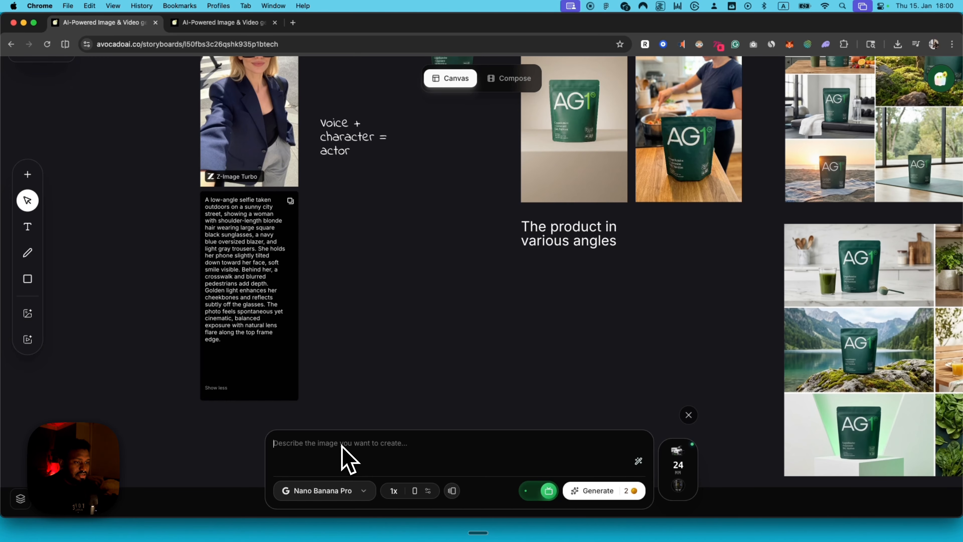
type("A low-angle selfie taken outdoors on a sunny city street, showing a woman with shoulder-length blonde hair wearing large square black sunglasses, a navy blue oversized blazer, and light gray trousers. She holds her phone slightly tilted down toward her face, soft smile visible. Behind her, a crosswalk and blurred pedestrians add depth. Golden light enhances her cheekbones and reflects subtly off the glasses. The photo feels spontaneous yet cinematic, balanced exposure with natural lens flare along the top frame edge.")
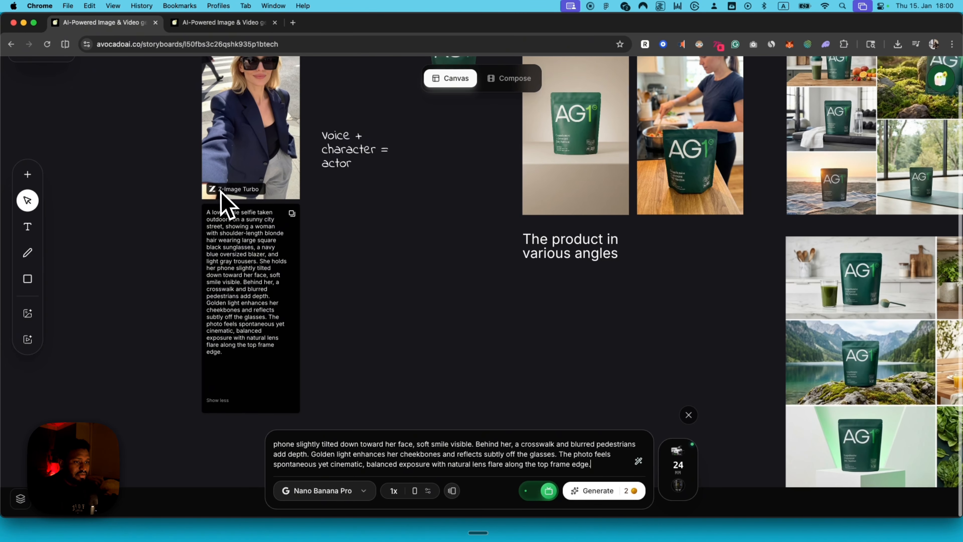
Step: Collapse the expanded prompt text beneath the Z-Image Turbo actor image
scroll(228, 206, "down", 1)
left_click(211, 380)
left_click(213, 378)
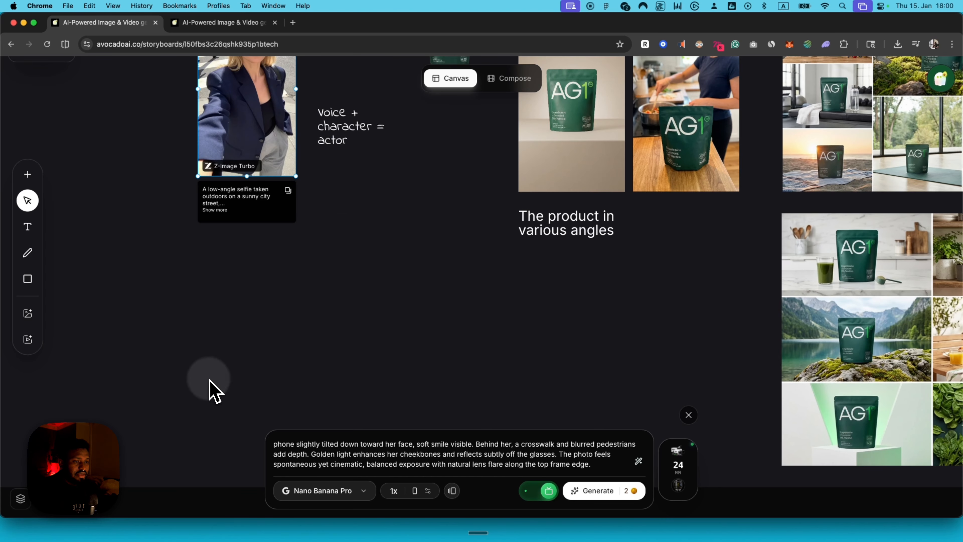
scroll(254, 293, "up", 5)
scroll(254, 288, "down", 5)
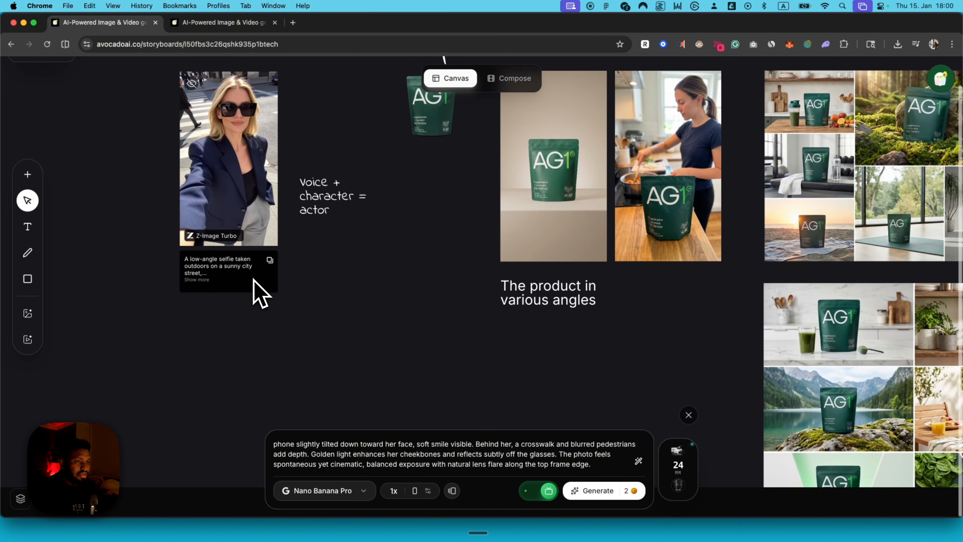
Step: Generate the selfie with Nano Banana Pro and move the new image below the actor's prompt card
left_click(601, 493)
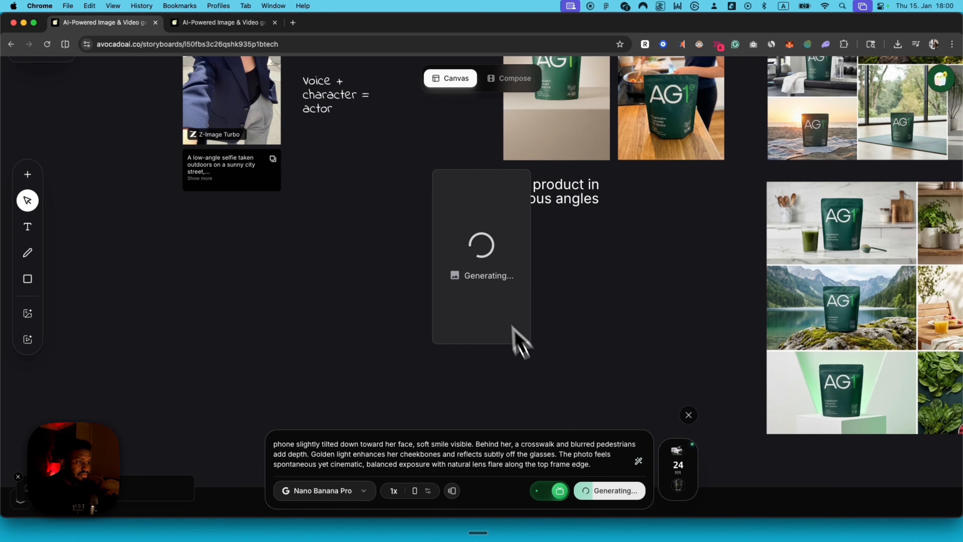
left_click_drag(495, 275, 258, 315)
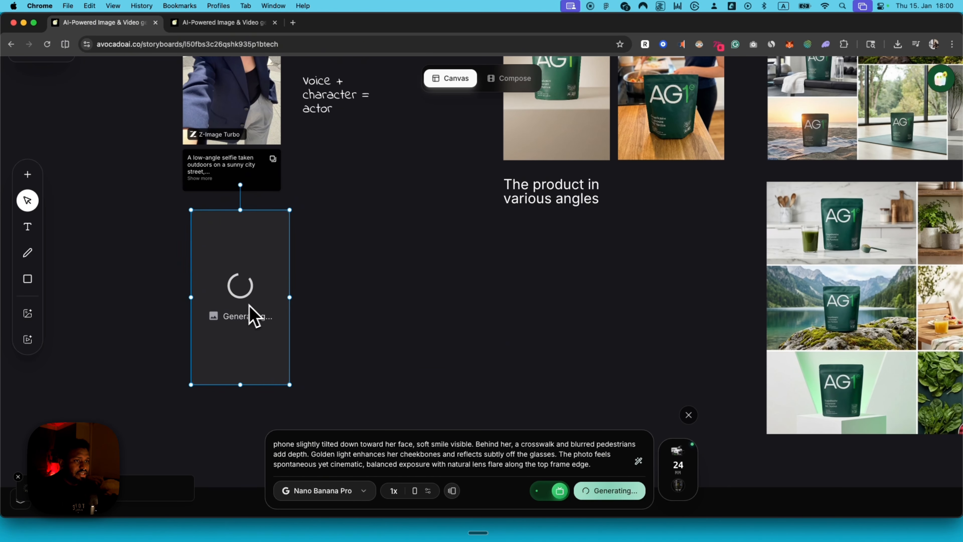
left_click(369, 286)
Step: Hide the prompt details of the Z-Image Turbo actor image and show them again
scroll(372, 286, "up", 5)
scroll(221, 238, "up", 5)
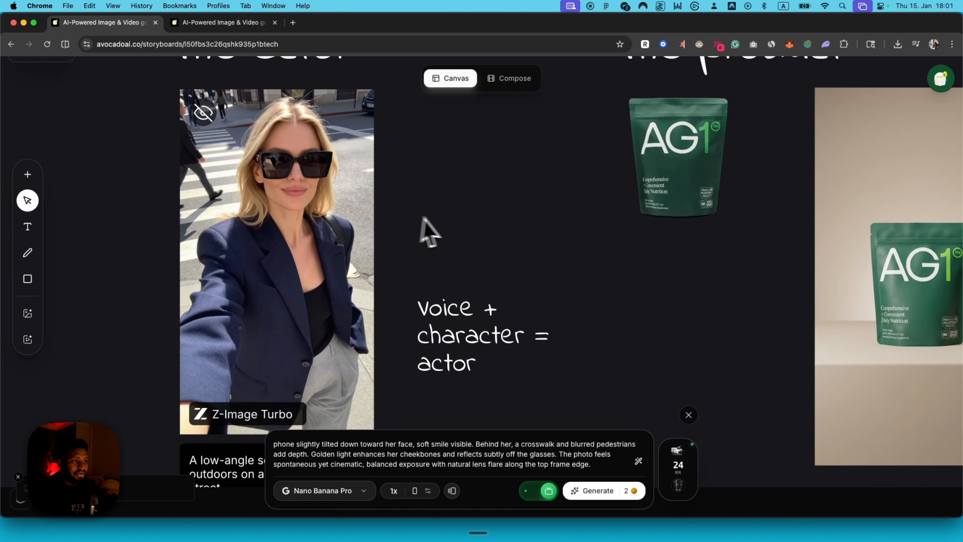
left_click(202, 115)
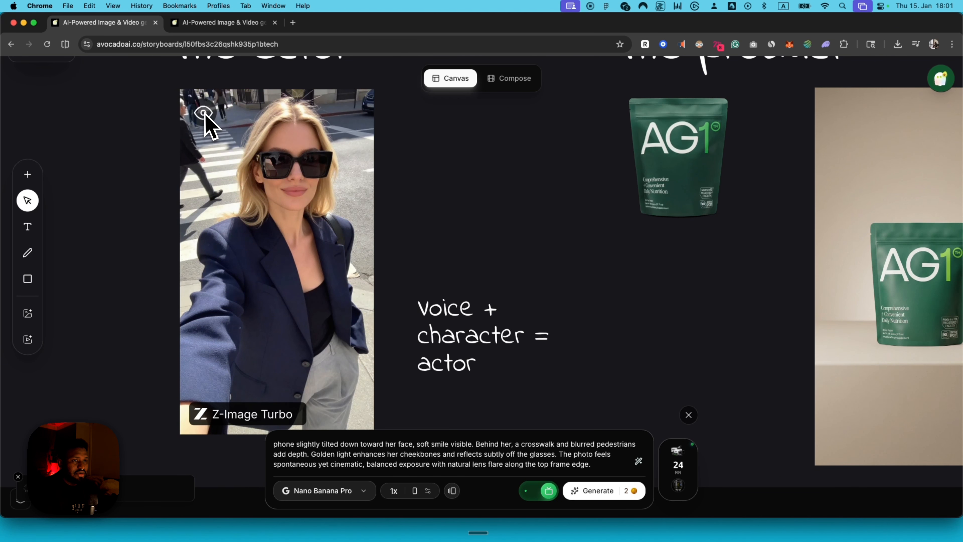
left_click(203, 114)
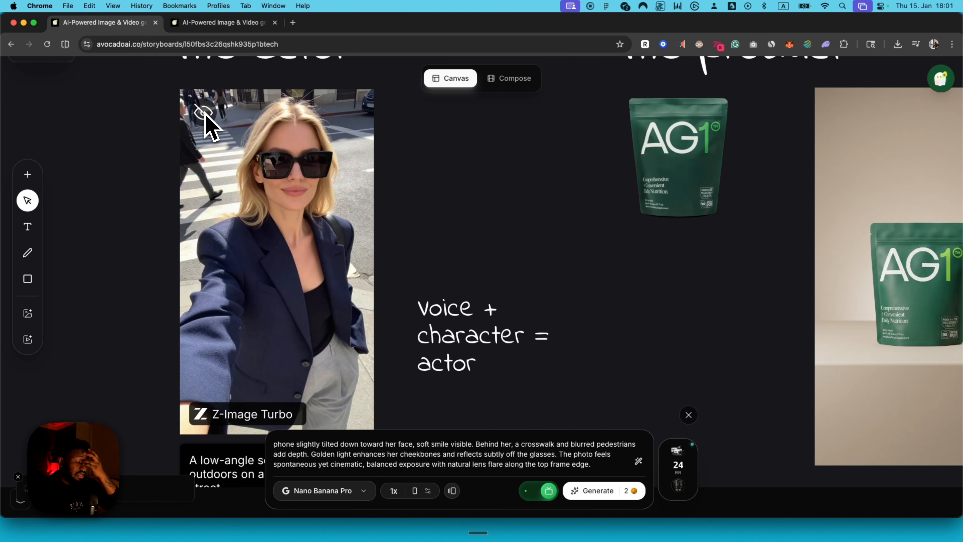
Step: Shift the cut-out AG1 pouch image slightly to the right under the "The product" heading
scroll(516, 160, "up", 3)
scroll(516, 160, "right", 3)
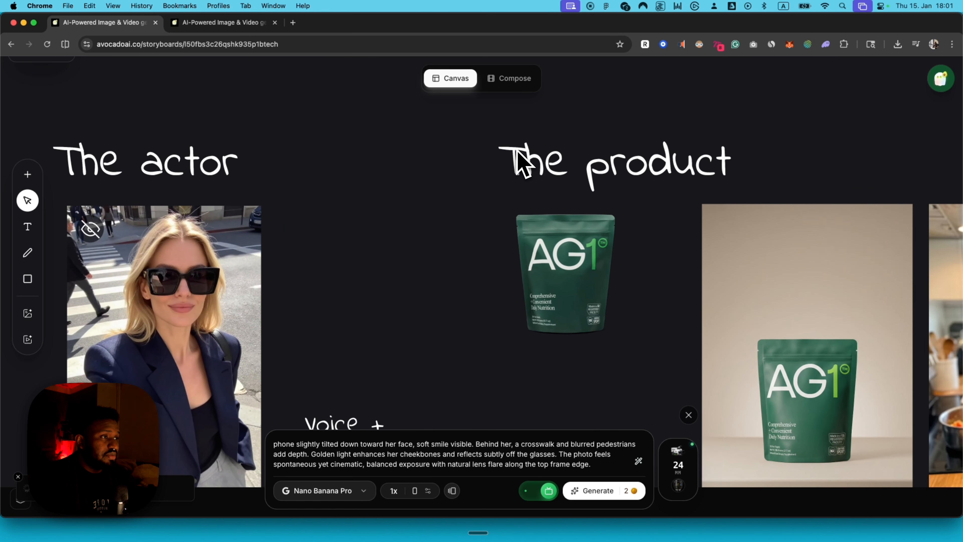
scroll(523, 163, "right", 4)
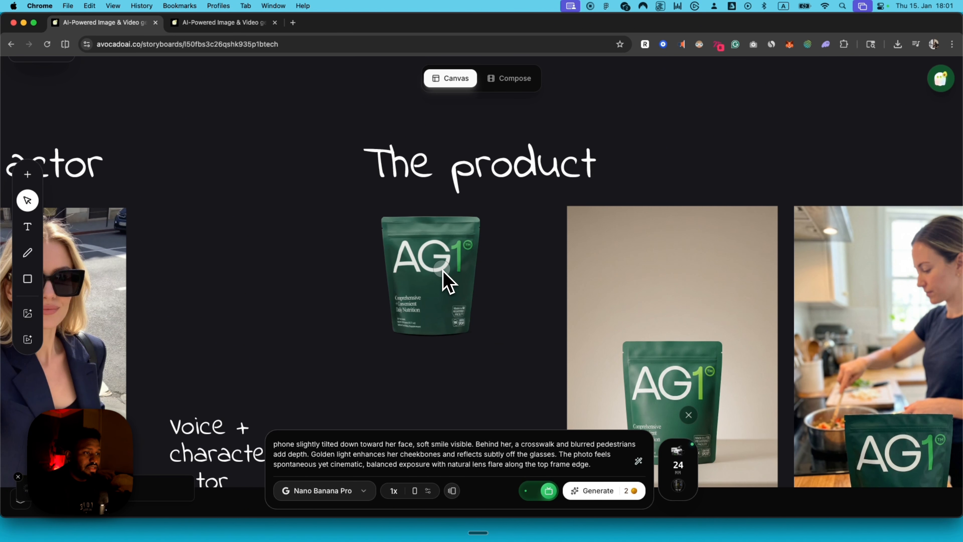
left_click(429, 275)
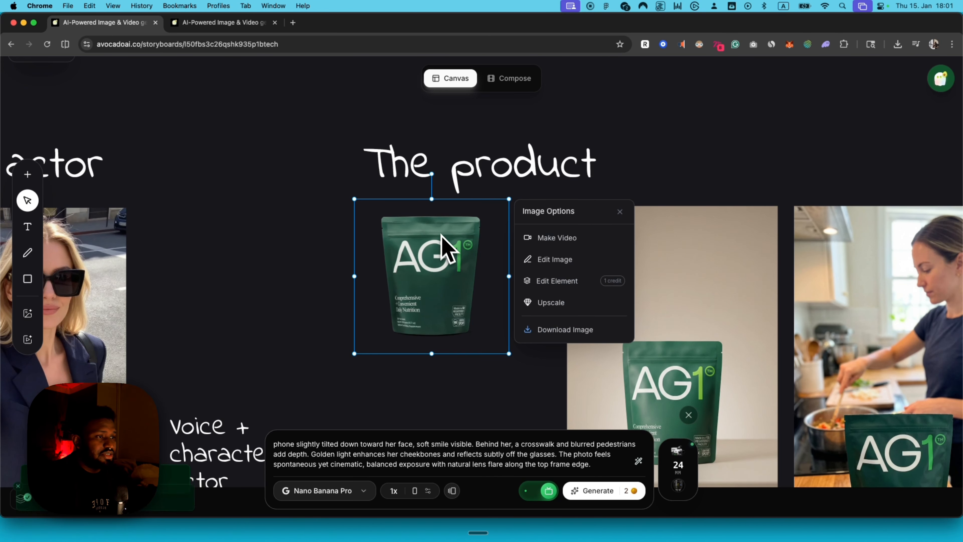
scroll(441, 235, "right", 3)
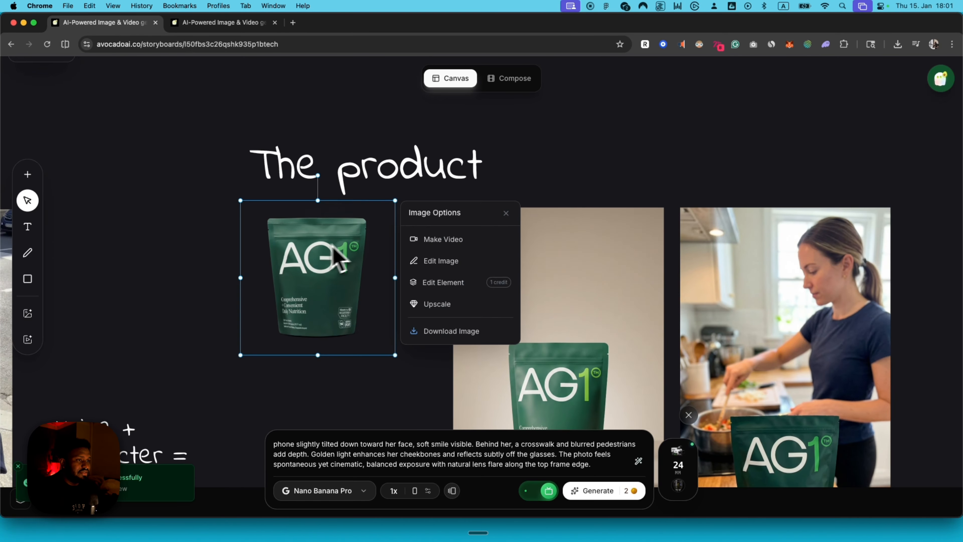
left_click_drag(334, 245, 352, 249)
Step: Examine the product shots, compare the new Nano Banana Pro selfie with the original actor image, and briefly show its prompt
scroll(340, 249, "down", 3)
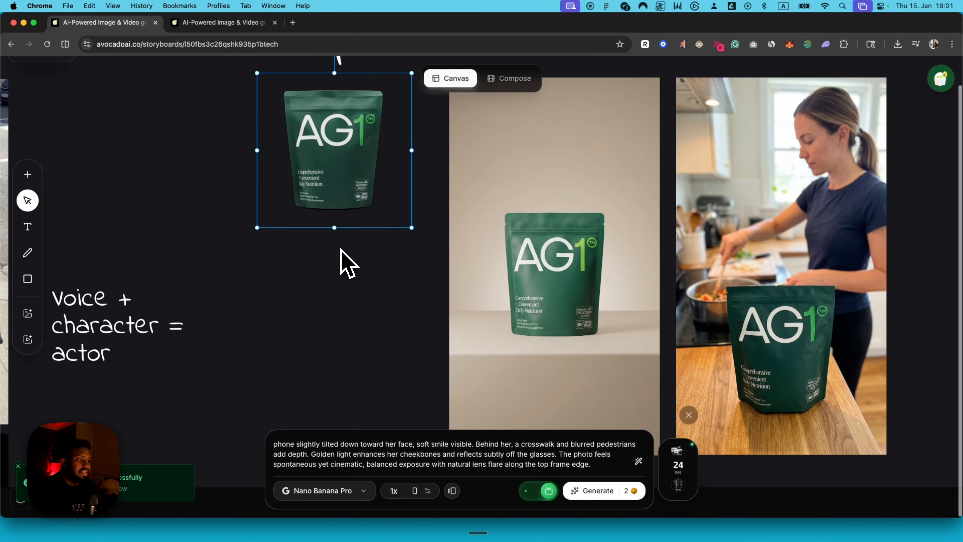
scroll(343, 262, "right", 5)
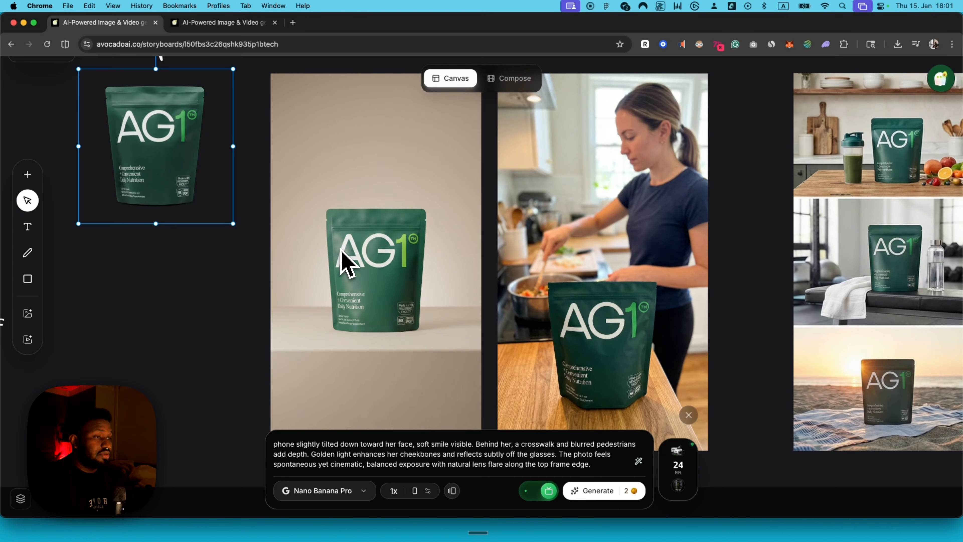
scroll(342, 252, "left", 10)
scroll(342, 252, "down", 5)
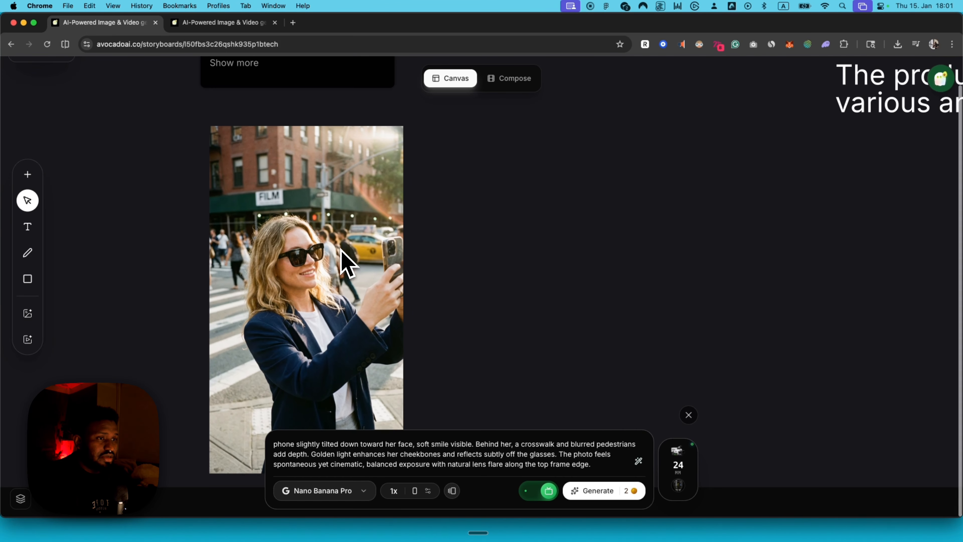
scroll(251, 239, "up", 10)
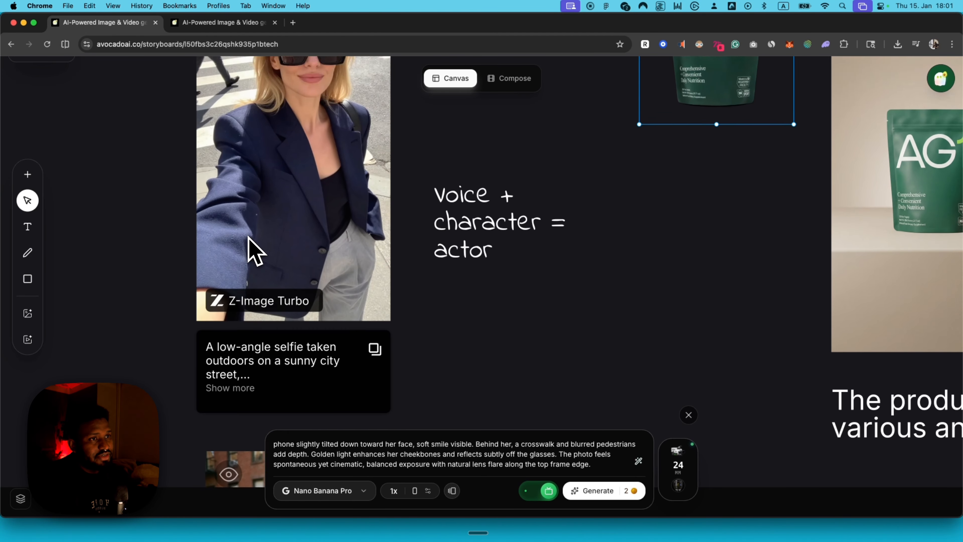
scroll(248, 236, "down", 10)
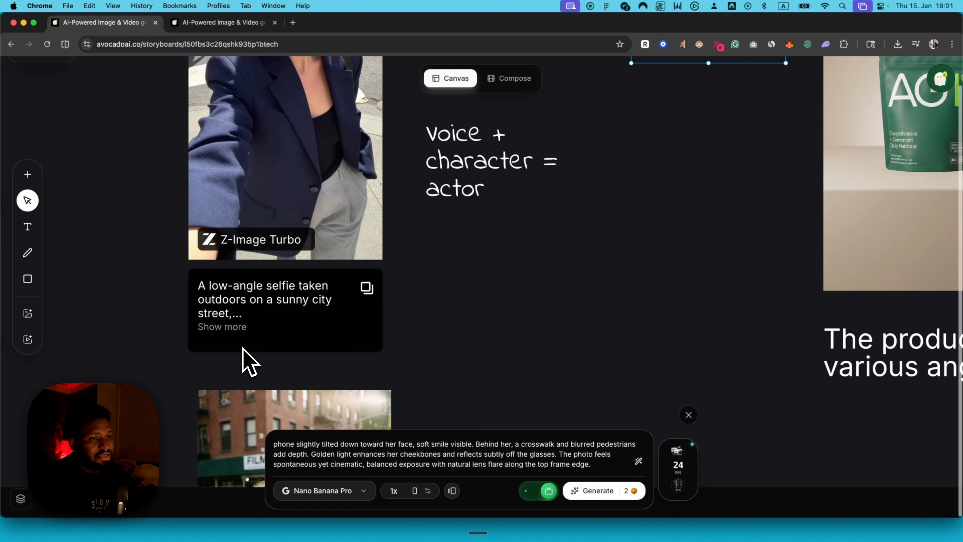
scroll(243, 348, "down", 2)
scroll(243, 348, "left", 2)
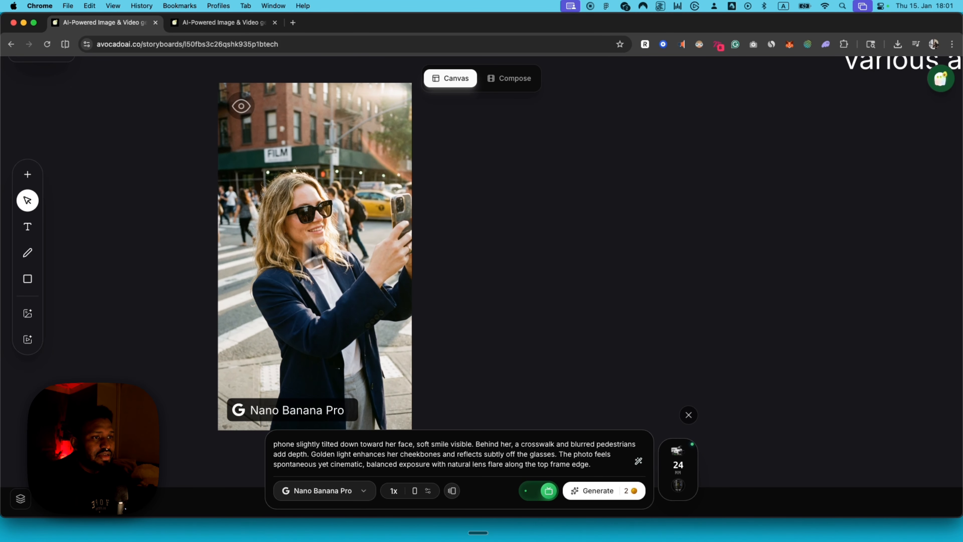
left_click(246, 112)
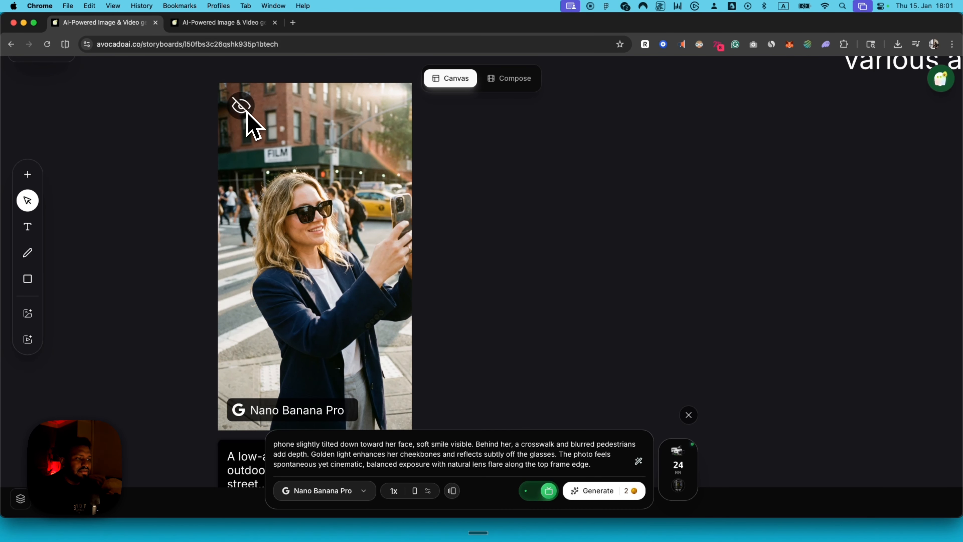
left_click(245, 111)
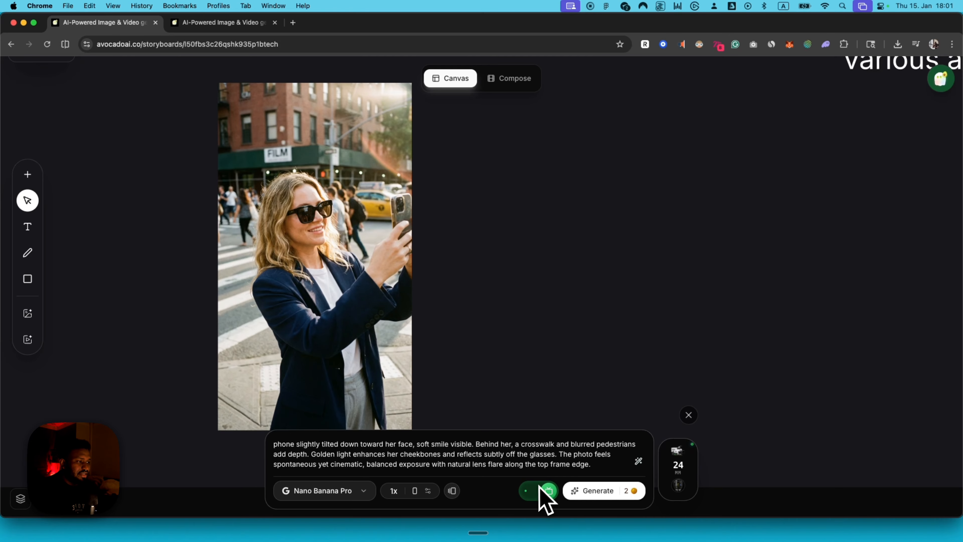
Step: Turn off the camera settings and generate another Nano Banana Pro image from the same selfie prompt
scroll(275, 243, "up", 5)
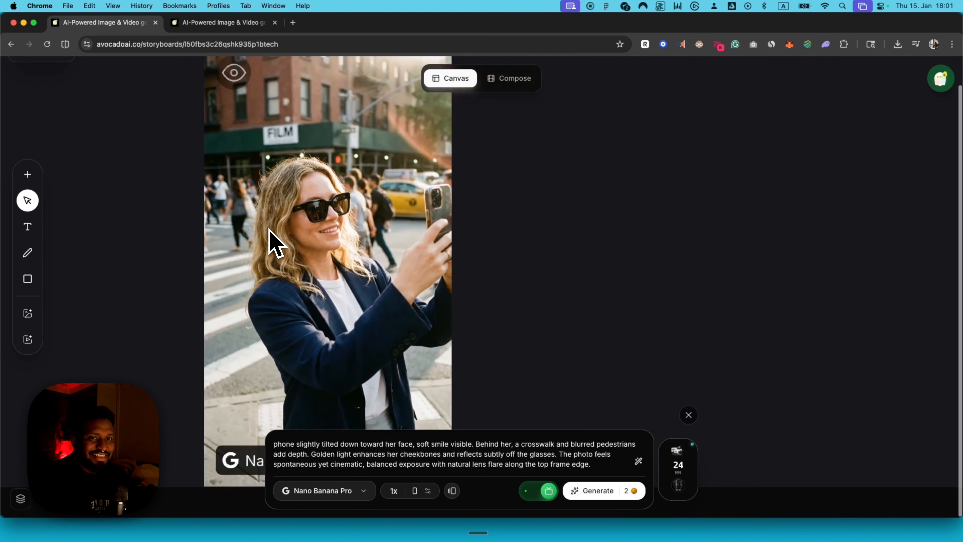
scroll(270, 229, "down", 1)
left_click(541, 492)
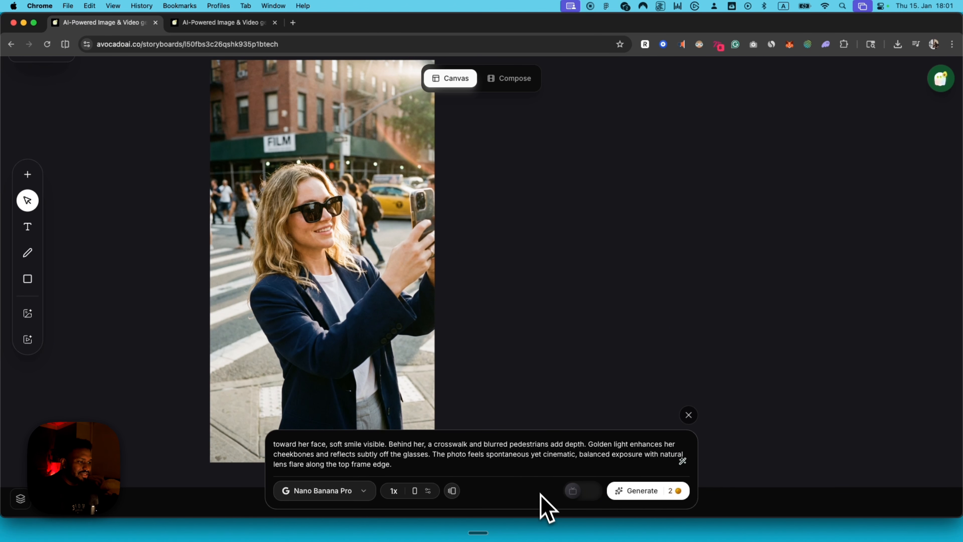
left_click(669, 492)
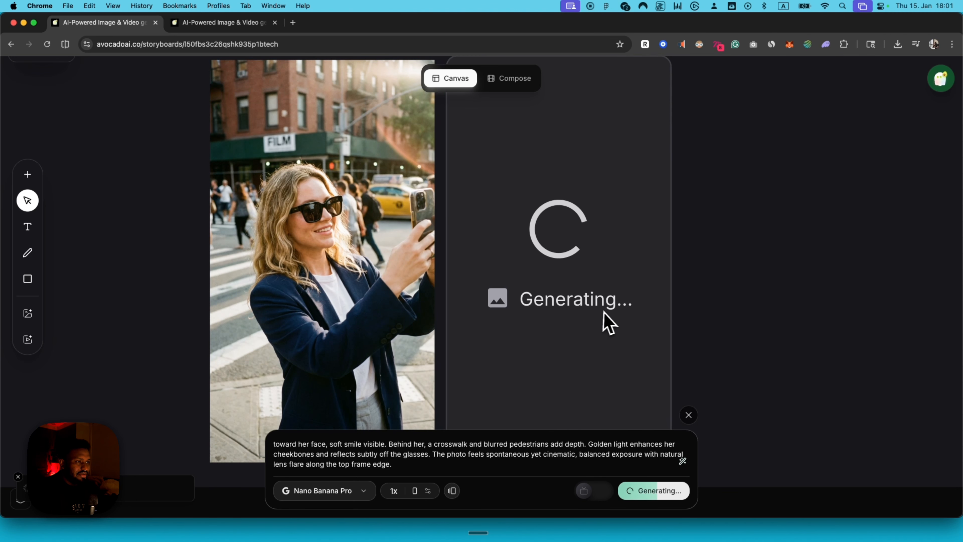
Step: Open the actor image and the AG1 pouch together for multi-image editing, check both references, and close the editor
scroll(618, 317, "up", 5)
scroll(617, 310, "up", 5)
scroll(616, 310, "right", 2)
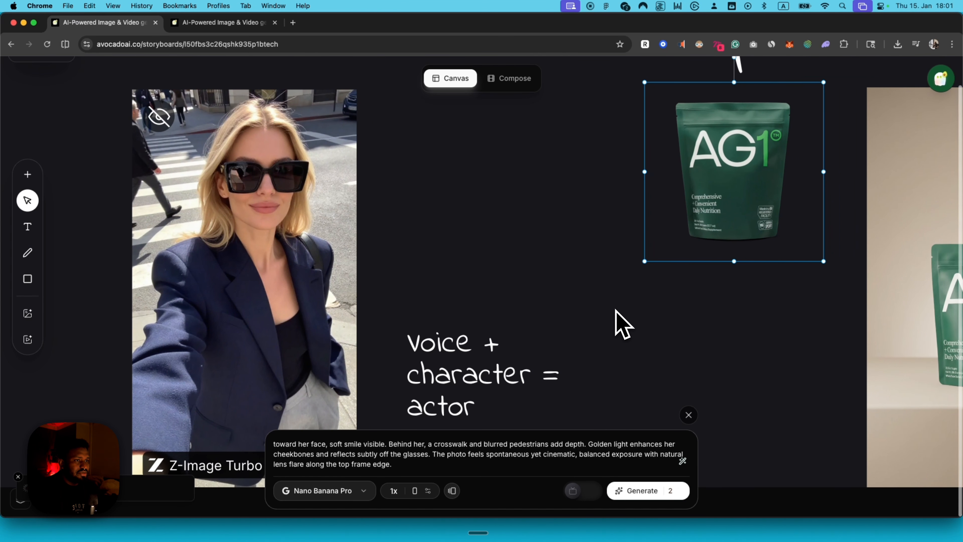
scroll(382, 244, "down", 5)
left_click_drag(238, 208, 574, 210)
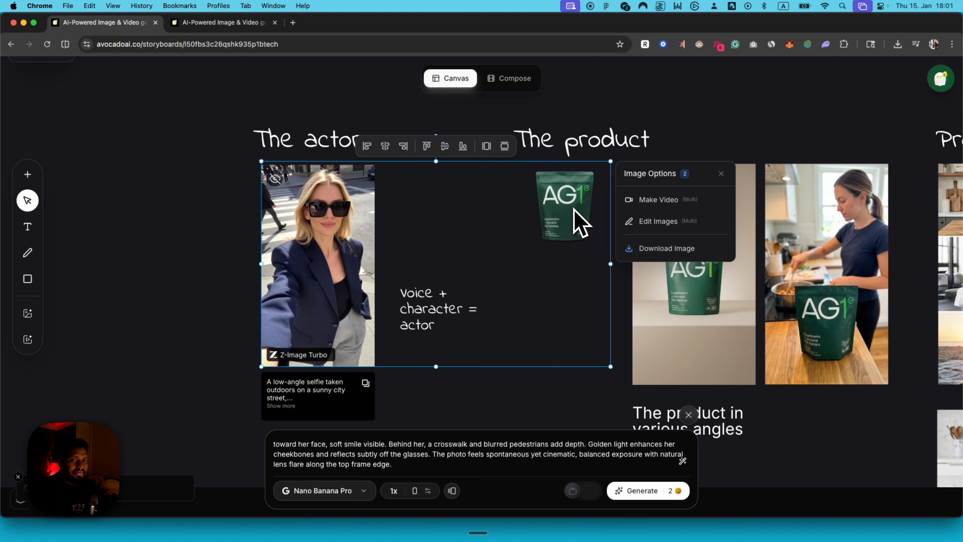
left_click(653, 227)
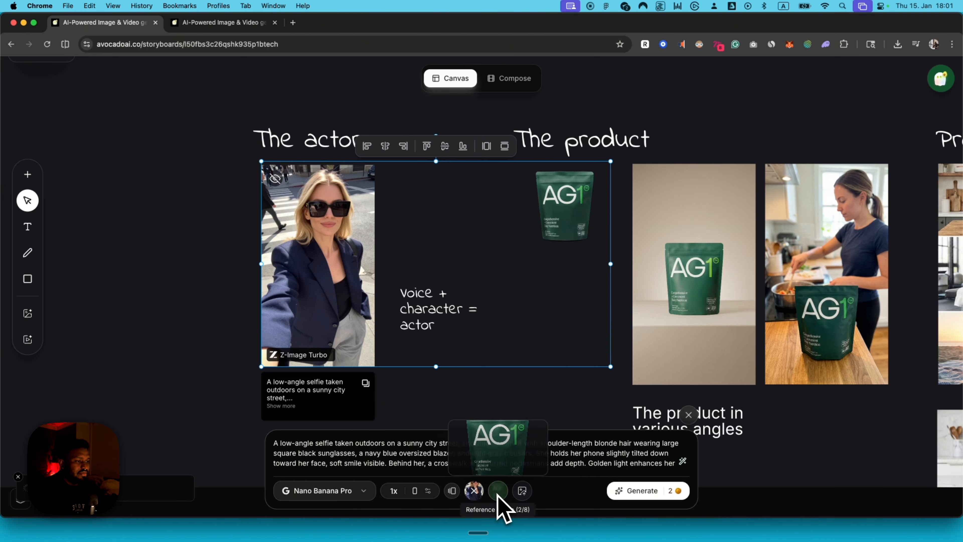
mouse_move(472, 493)
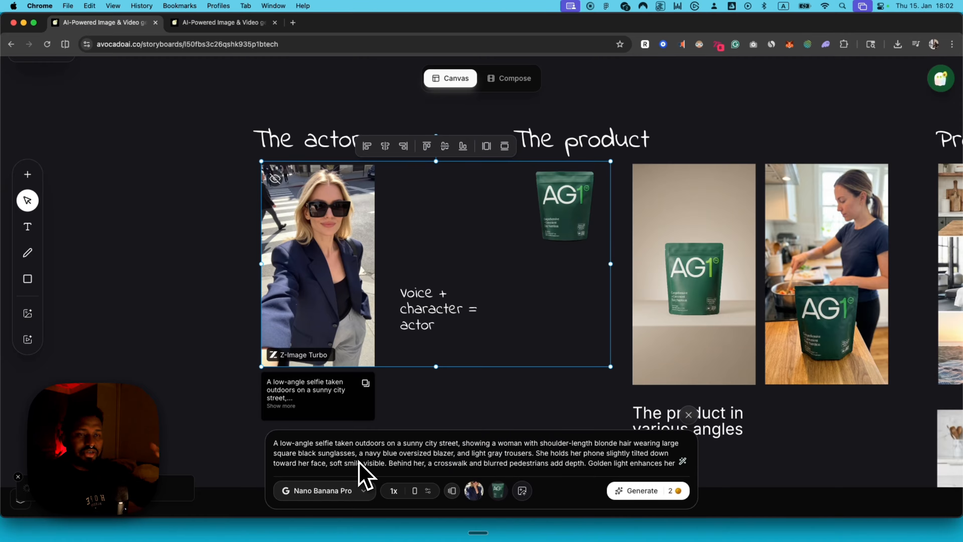
left_click(688, 416)
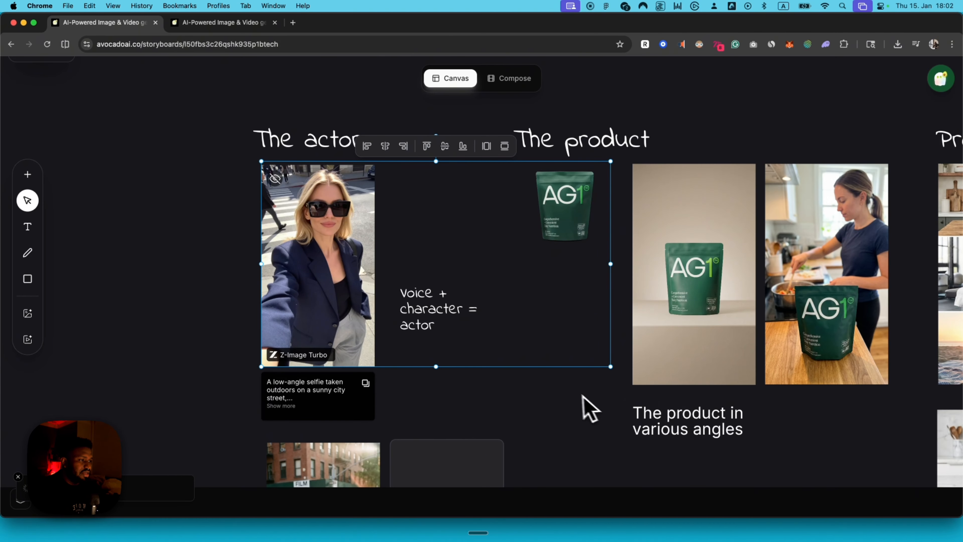
left_click(583, 396)
Step: Open the cut-out AG1 pouch under "The product" heading for image editing
scroll(569, 389, "right", 7)
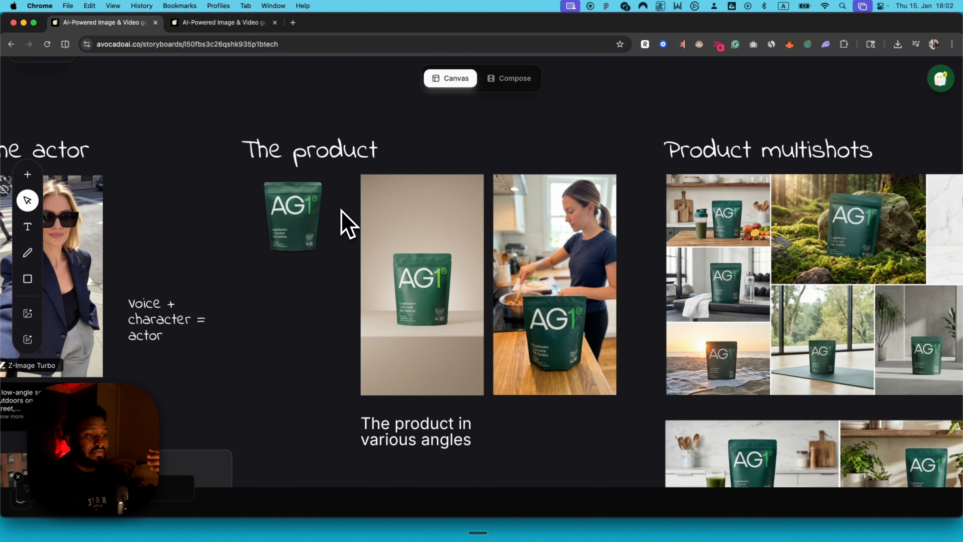
left_click(320, 215)
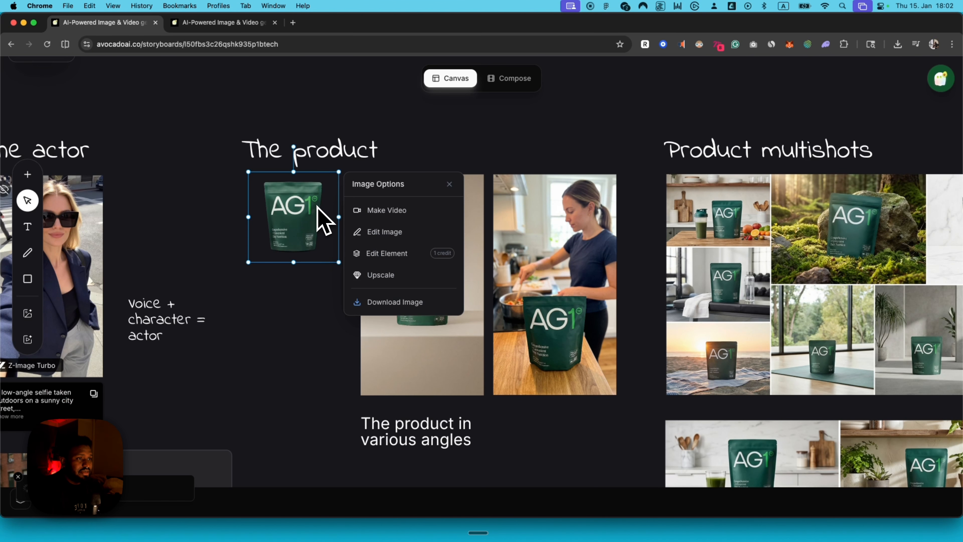
left_click(381, 233)
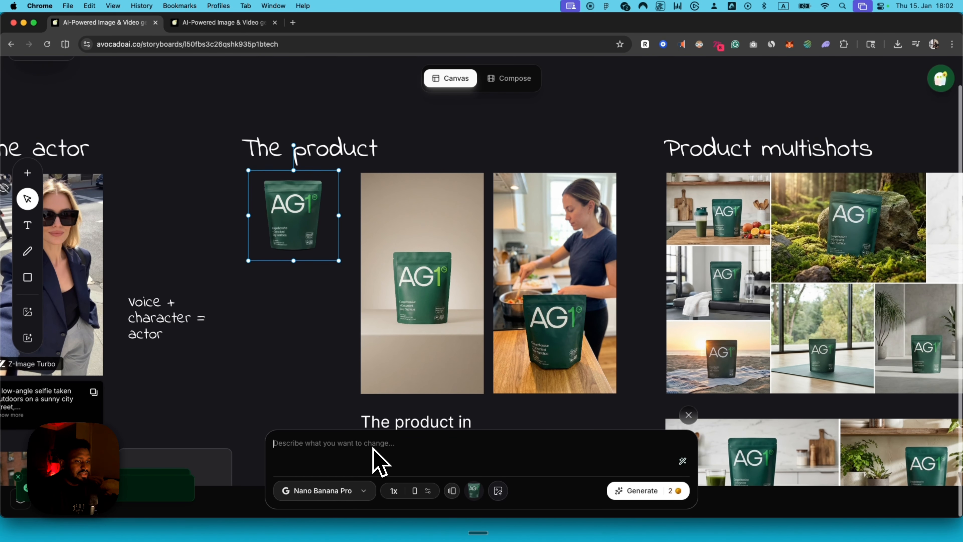
scroll(380, 403, "down", 5)
scroll(395, 371, "up", 4)
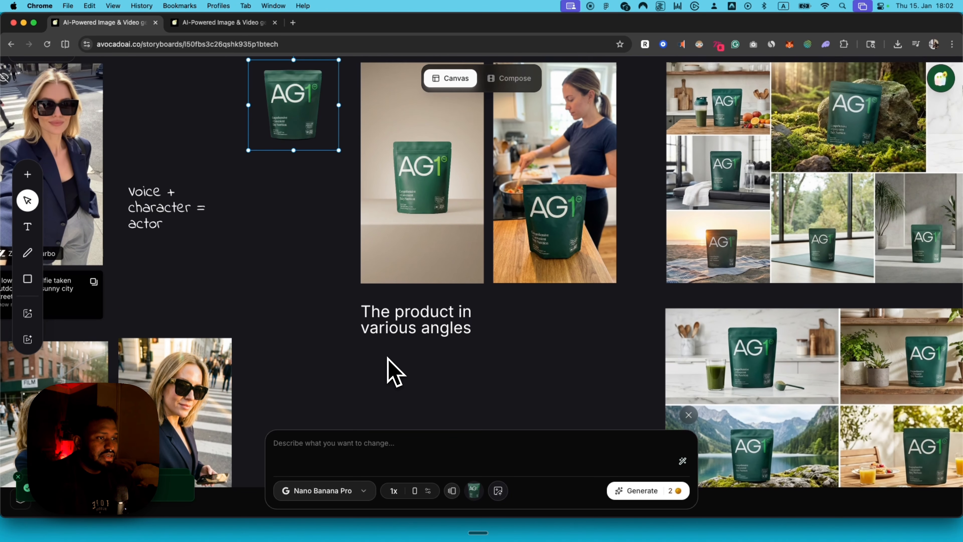
scroll(395, 371, "right", 2)
scroll(388, 358, "right", 1)
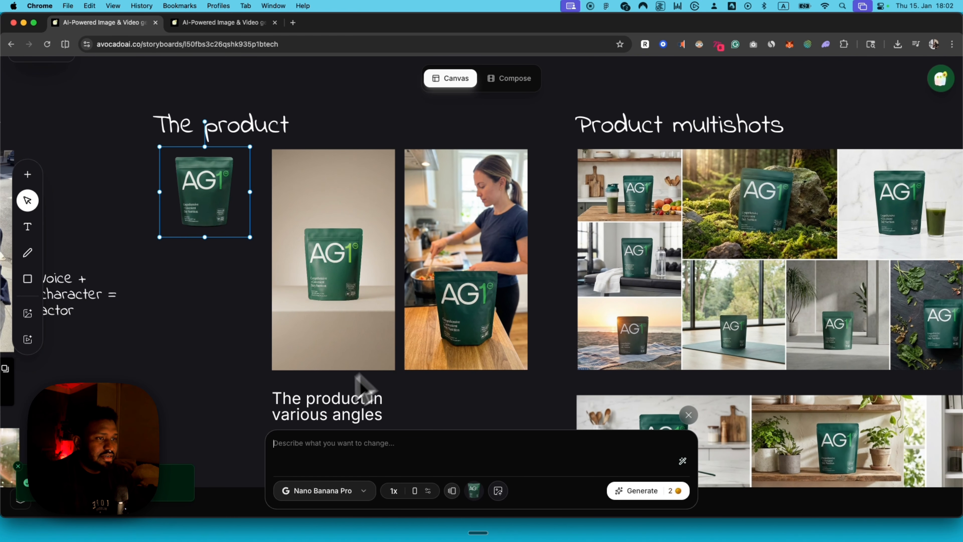
Step: Move the "The product in various angles" label above the kitchen product shot and close the image editor
left_click_drag(318, 408, 464, 130)
left_click(382, 208)
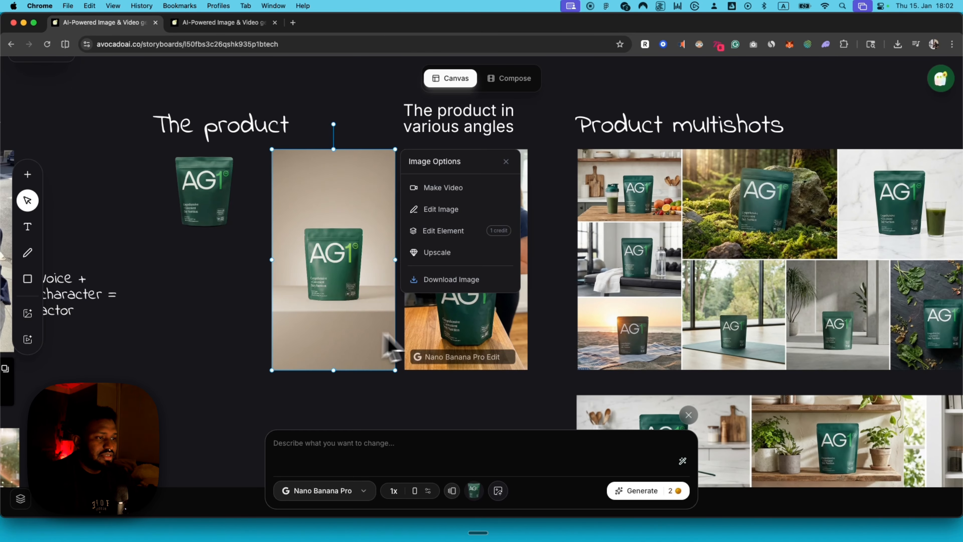
left_click(689, 415)
left_click(483, 390)
scroll(482, 390, "right", 5)
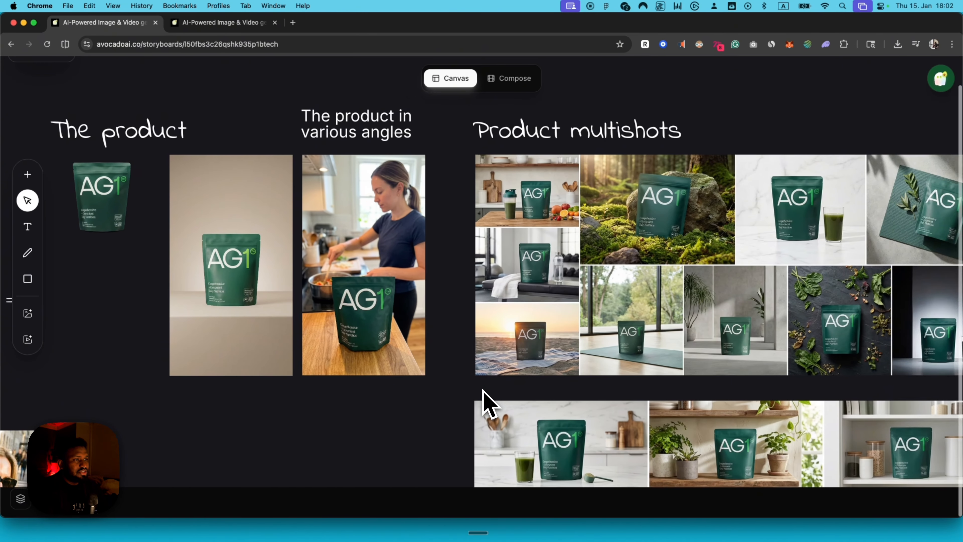
Step: Show the kitchen product shot's prompt and expand it to read the full text
left_click(290, 174)
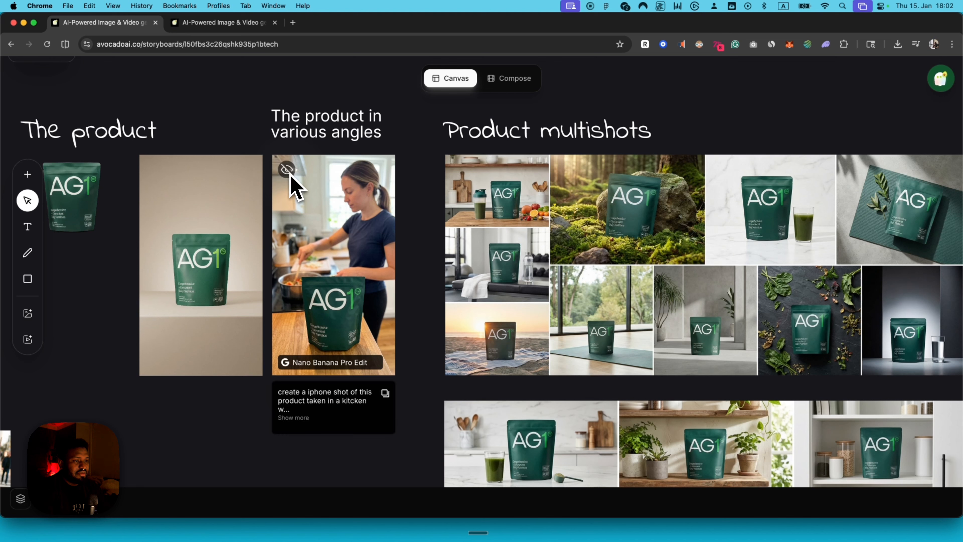
left_click(292, 419)
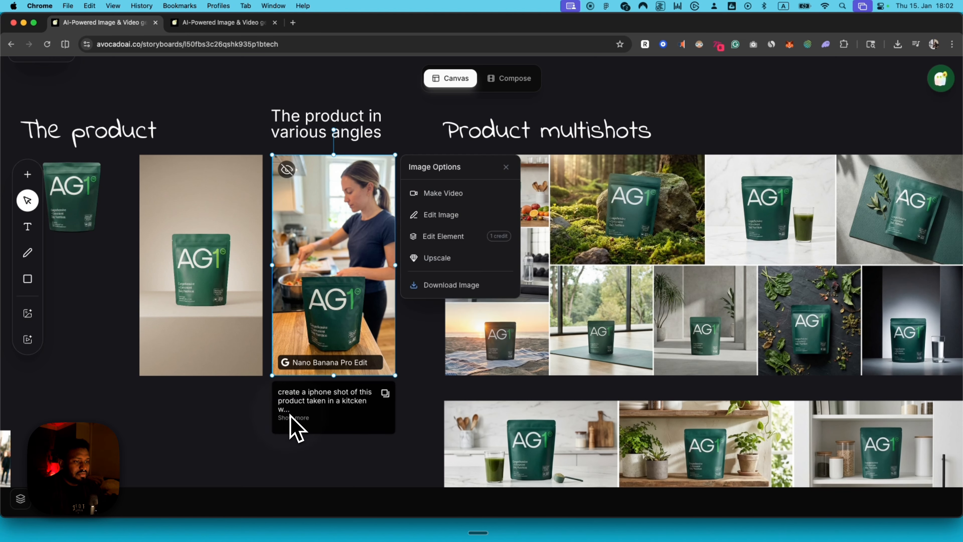
left_click(295, 421)
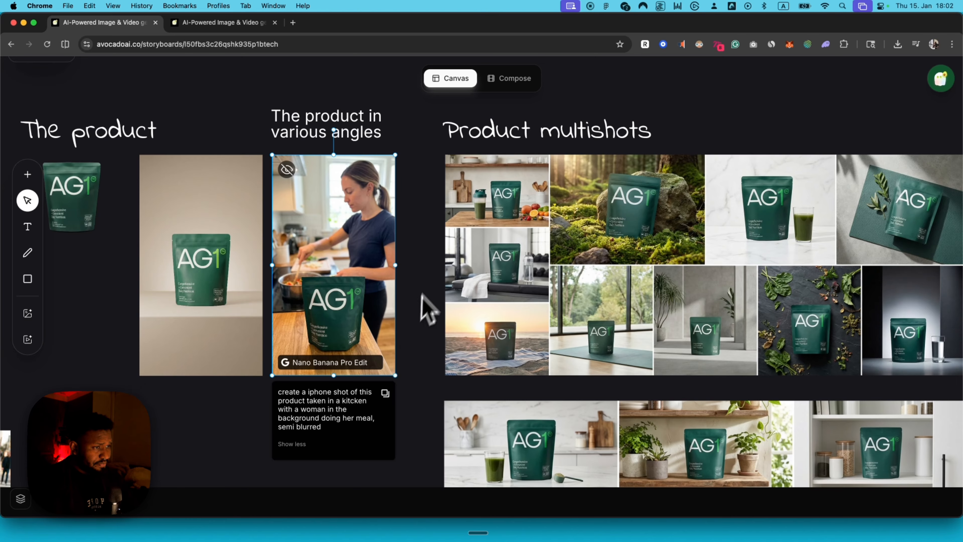
left_click(433, 294)
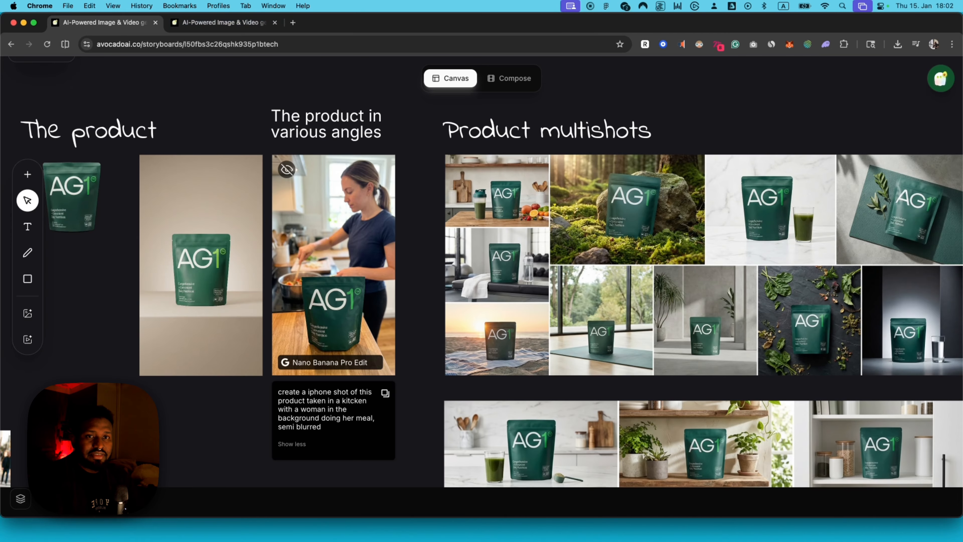
Step: Return to the cut-out AG1 pouch after viewing the product multishots and open it for editing with Nano Banana Pro
scroll(452, 118, "right", 10)
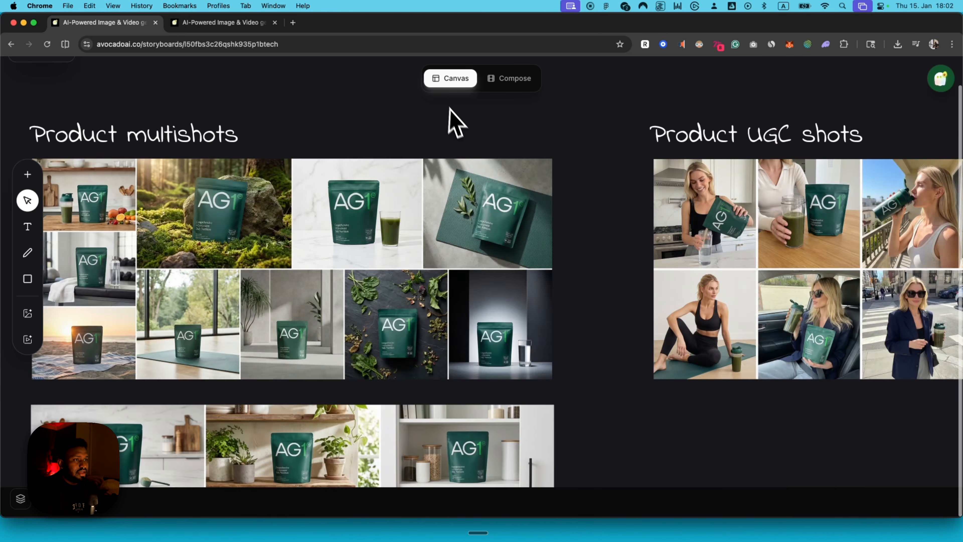
scroll(452, 129, "left", 10)
left_click(72, 202)
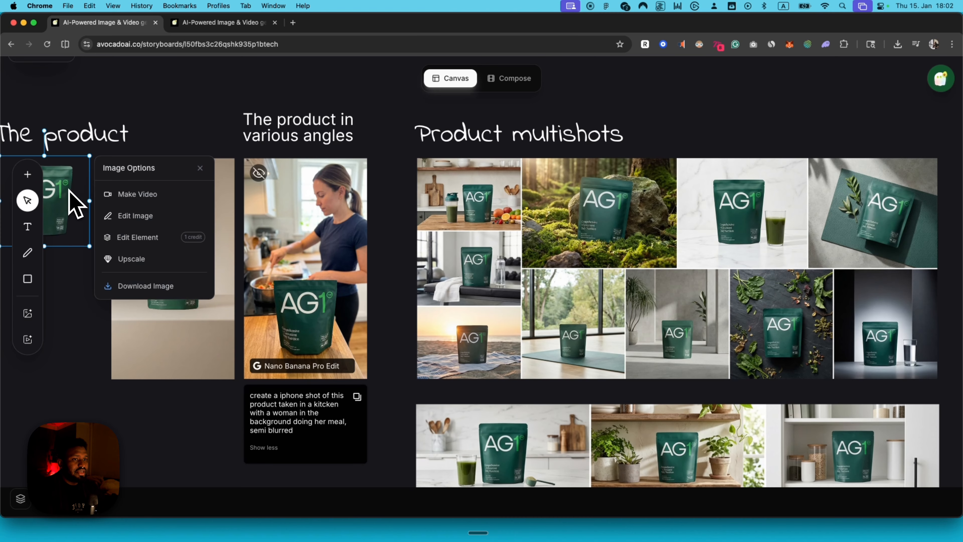
left_click(133, 215)
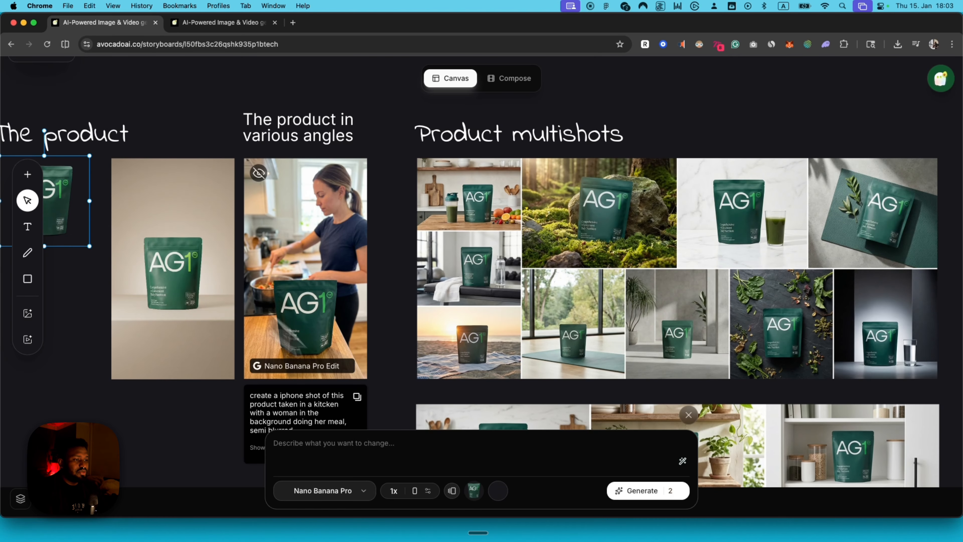
Step: Show the prompt of the lower 3 x 3 grid under "Product multishots", read it, and hide it again
scroll(598, 350, "right", 5)
scroll(598, 351, "down", 3)
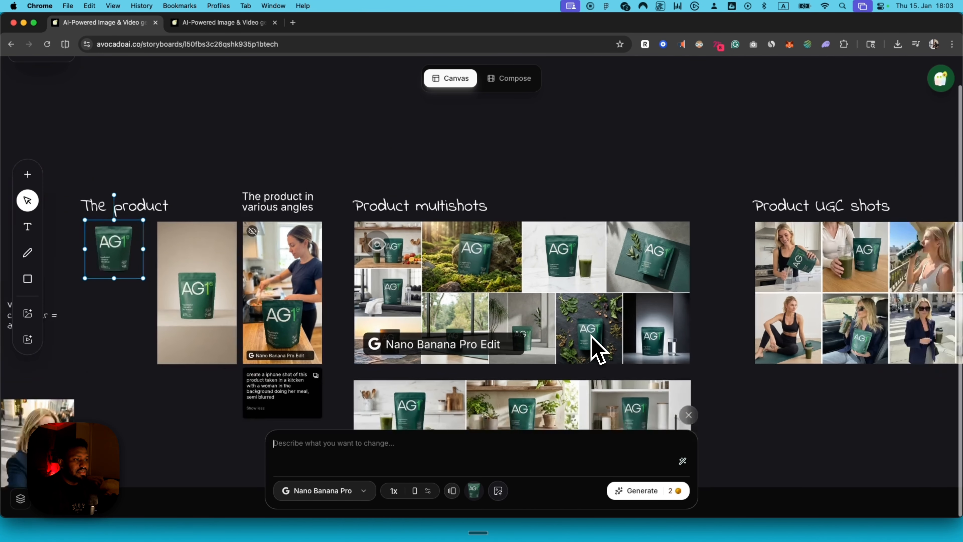
scroll(598, 351, "down", 3)
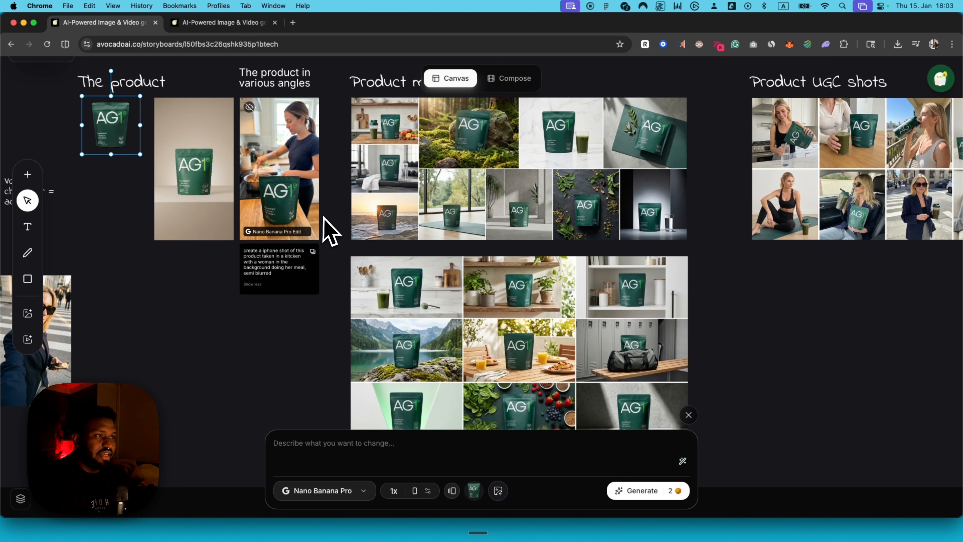
scroll(430, 185, "right", 3)
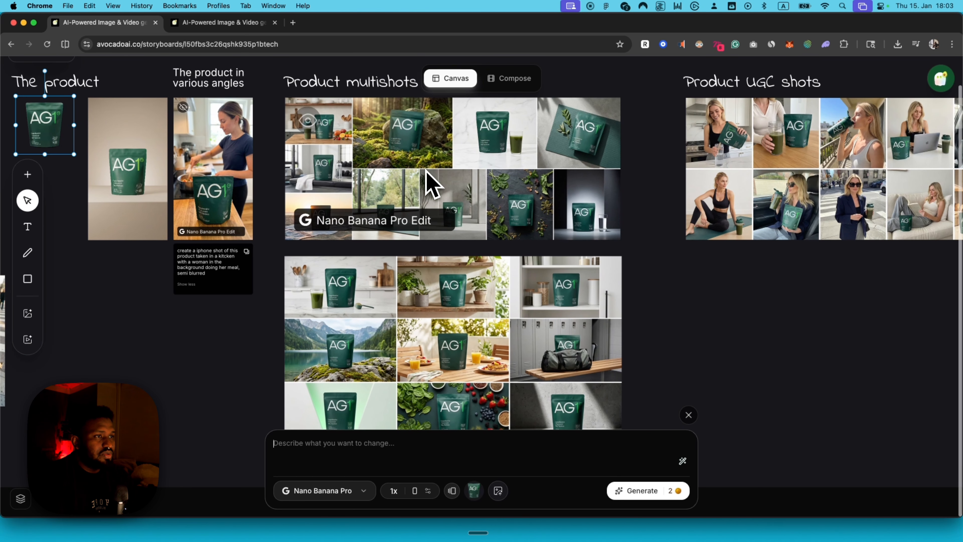
scroll(425, 125, "down", 6)
left_click(318, 241)
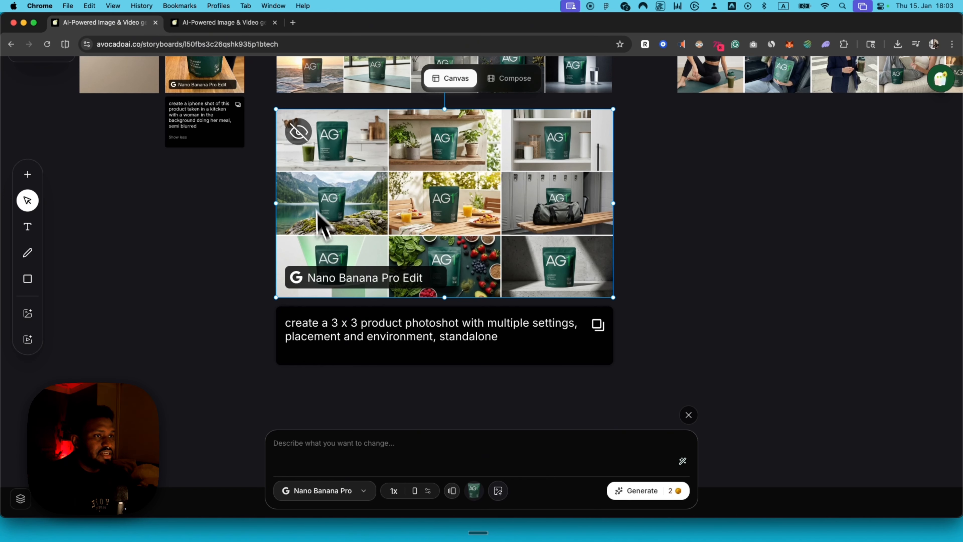
left_click(299, 132)
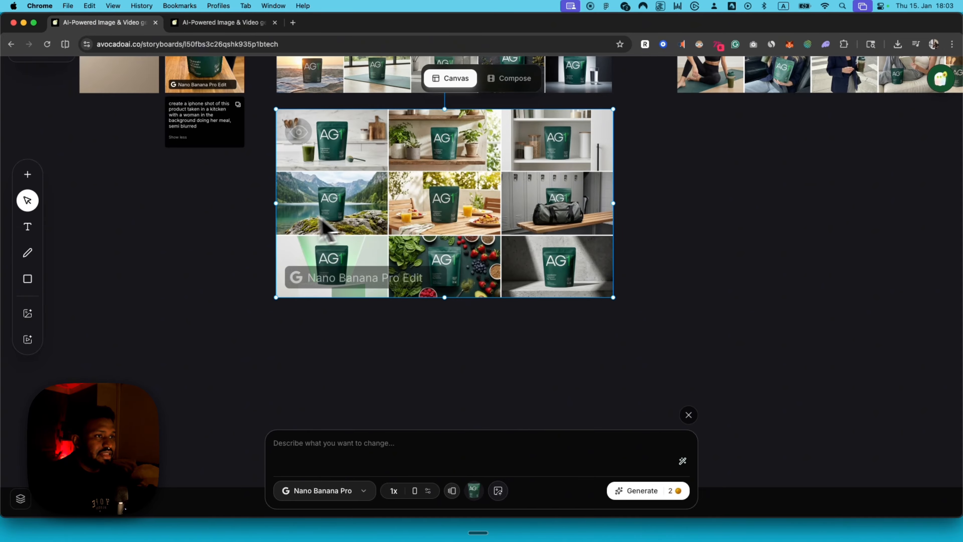
Step: Examine the settings, placements and environments of the AG1 pouch in both product multishot grids up close
scroll(312, 211, "up", 5)
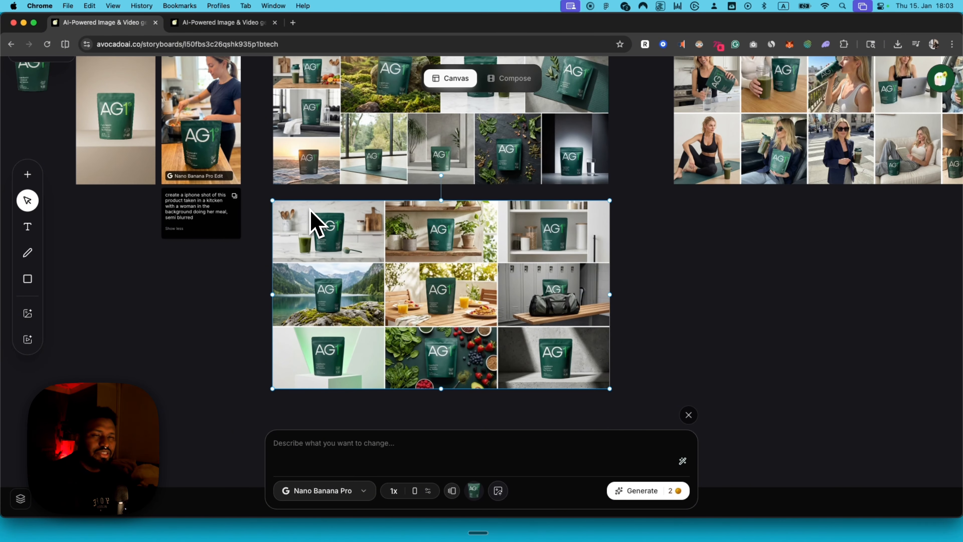
scroll(312, 224, "up", 5)
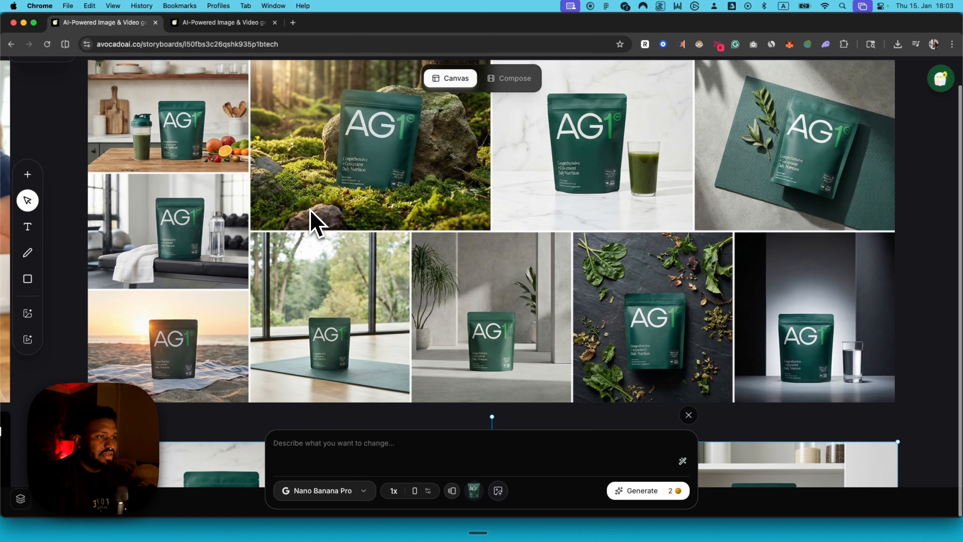
scroll(243, 205, "down", 10)
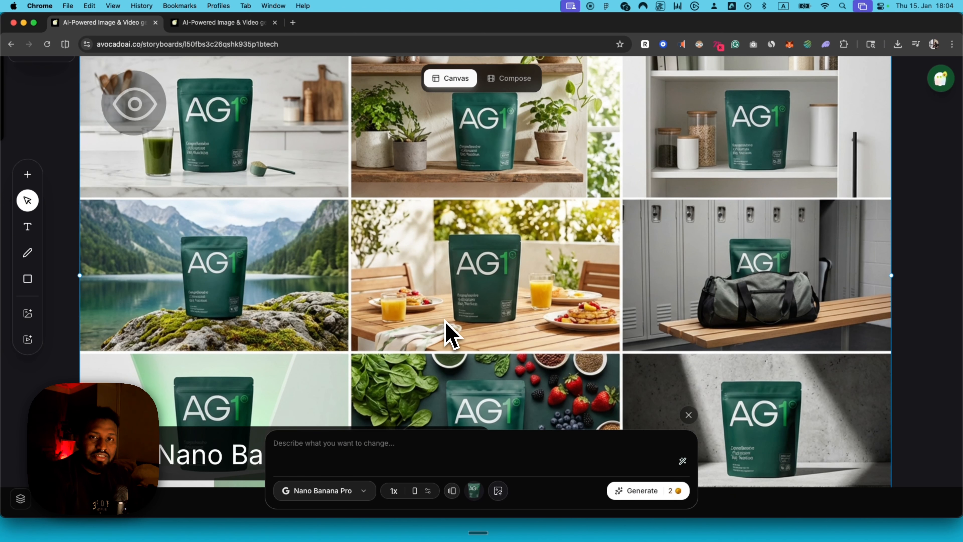
scroll(563, 333, "down", 2)
scroll(555, 334, "down", 5)
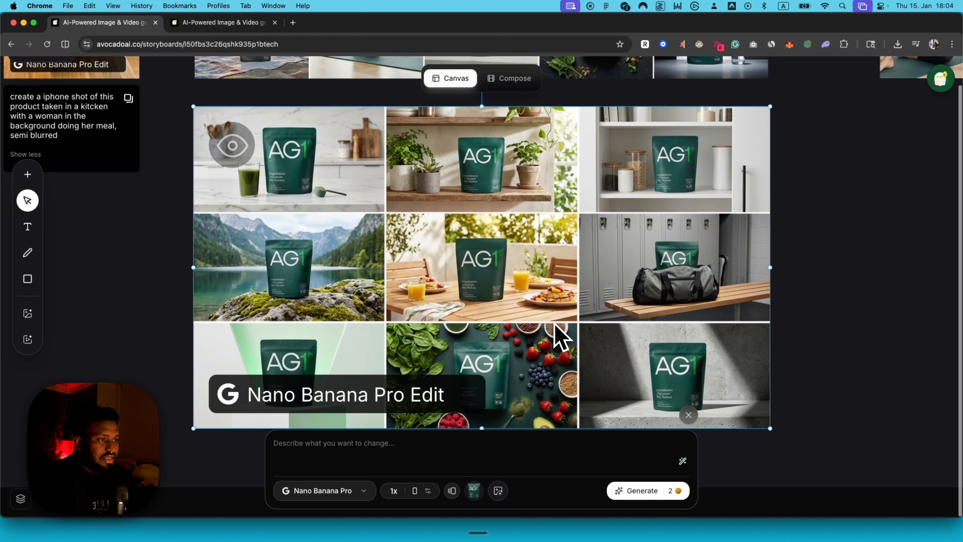
left_click(829, 307)
scroll(829, 307, "right", 2)
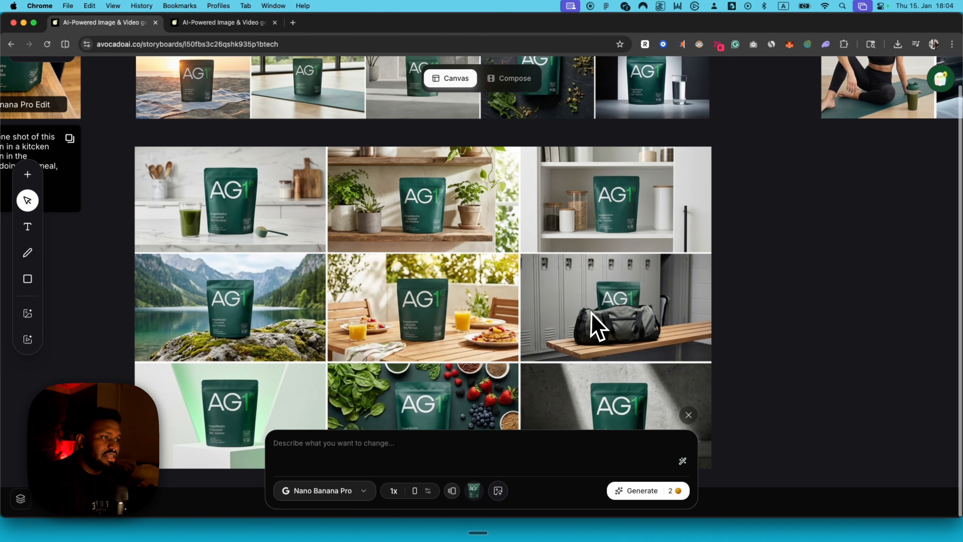
Step: Show the full prompt of the large grid under "Product UGC shots" and copy it
scroll(595, 314, "right", 2)
scroll(594, 312, "down", 10)
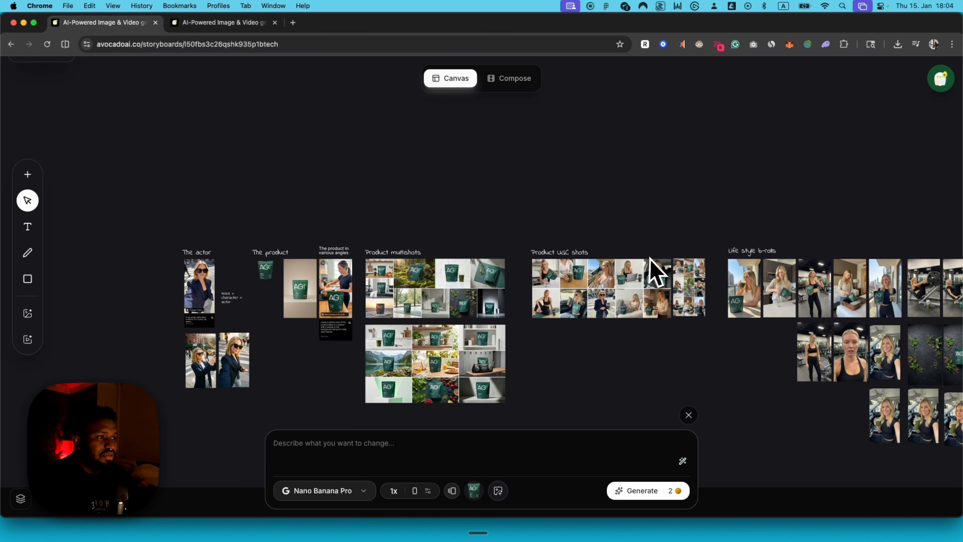
scroll(656, 273, "up", 8)
scroll(653, 258, "down", 3)
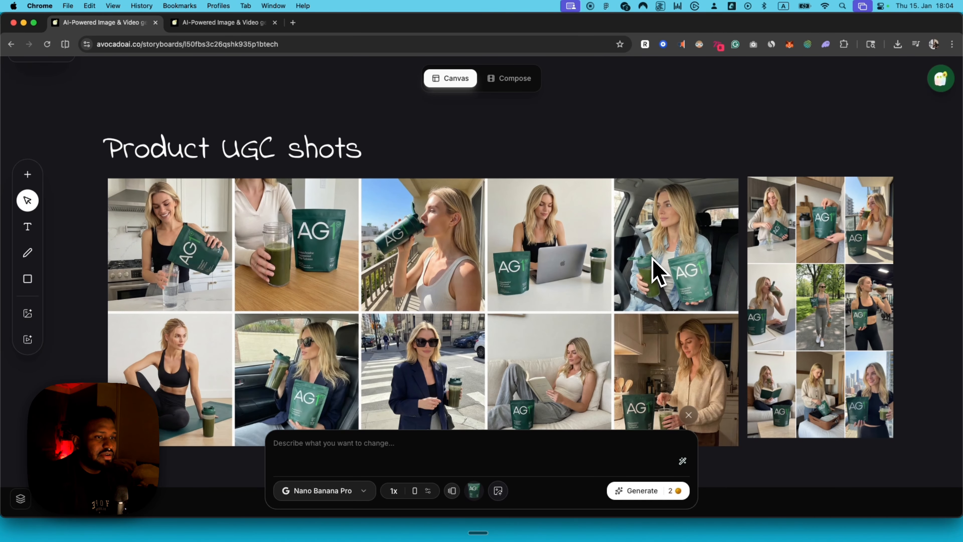
scroll(658, 271, "down", 2)
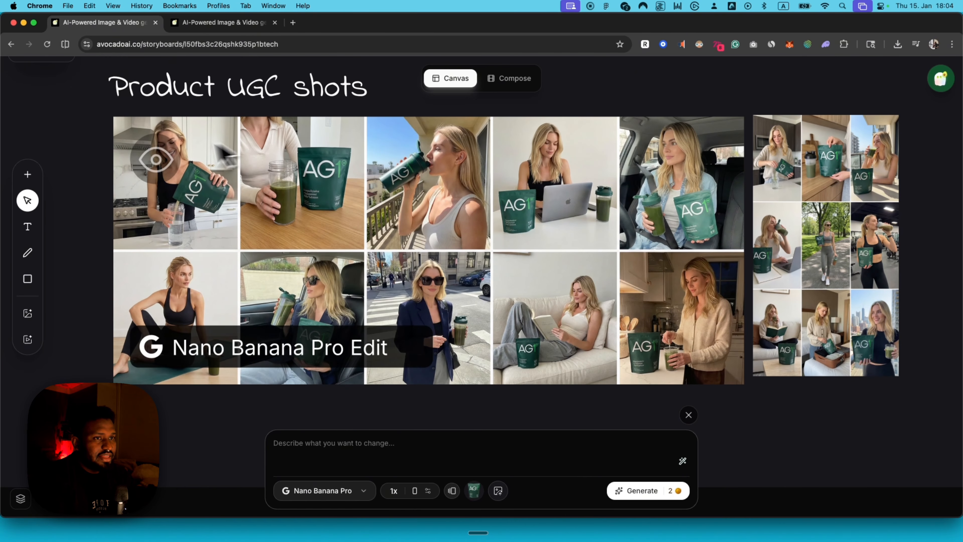
scroll(402, 197, "down", 5)
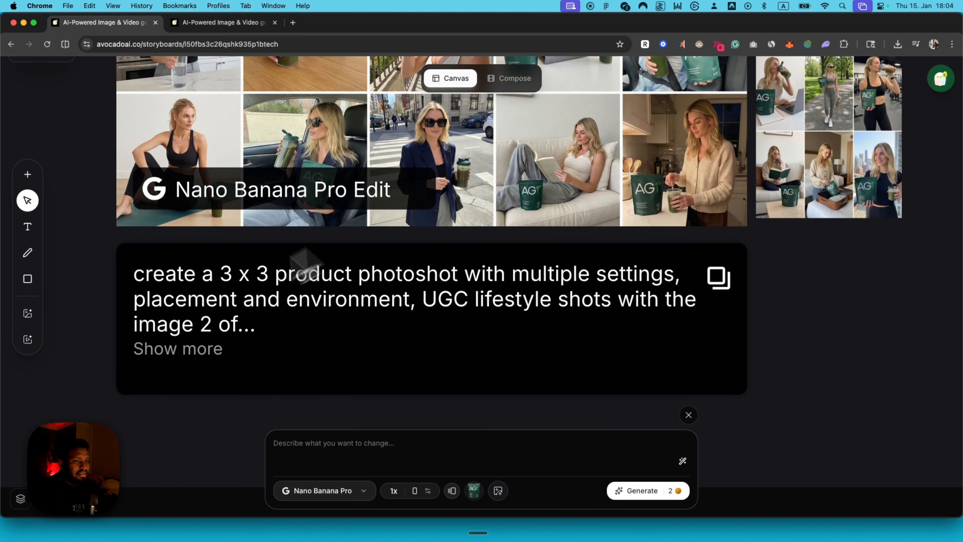
left_click(185, 354)
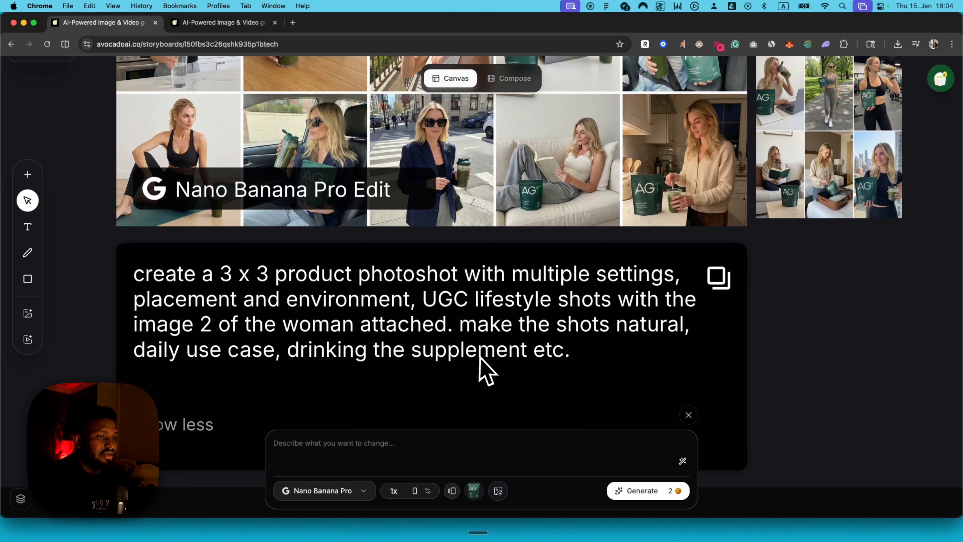
scroll(611, 353, "down", 3)
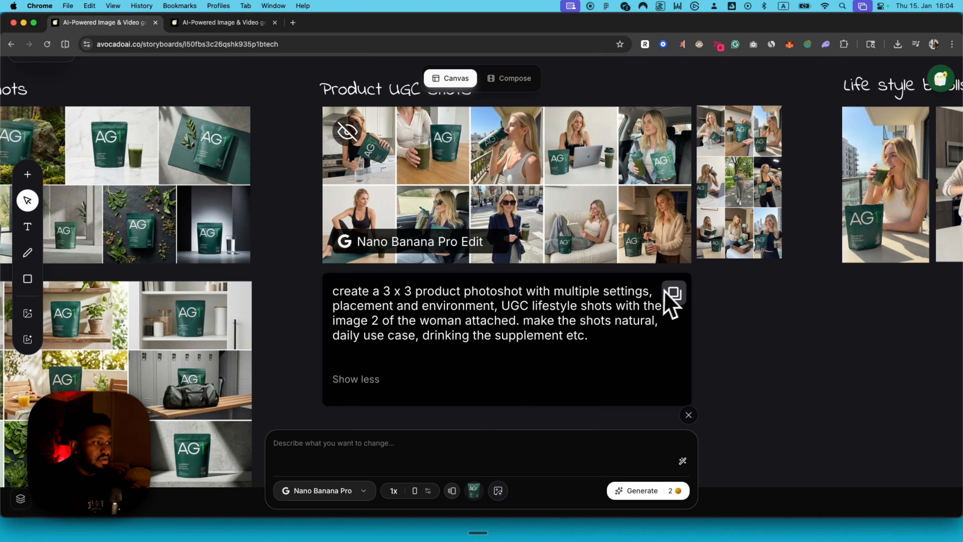
Step: Select the original actor image together with the cut-out AG1 pouch and open both for multi-image editing
scroll(338, 297, "down", 5)
scroll(342, 297, "left", 5)
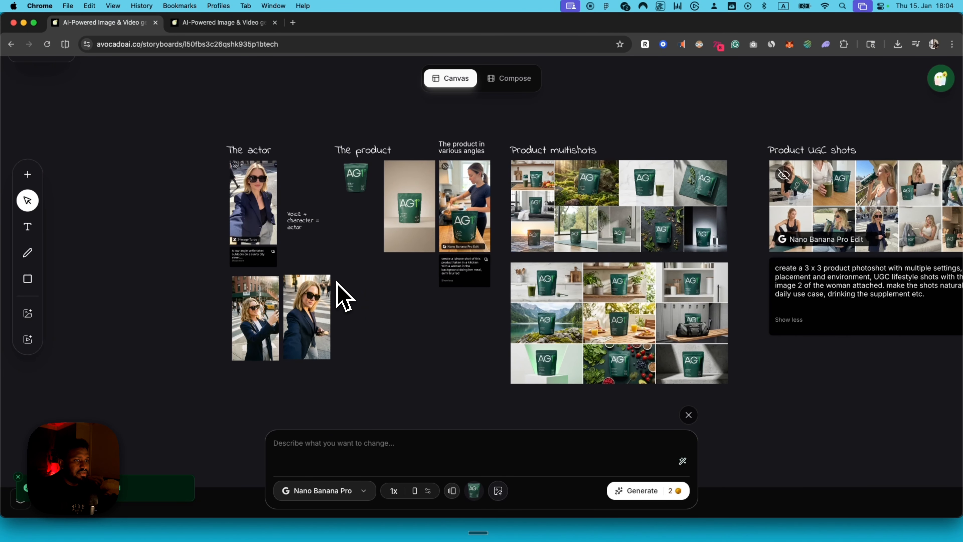
scroll(338, 297, "left", 5)
scroll(338, 297, "up", 2)
left_click_drag(297, 202, 451, 215)
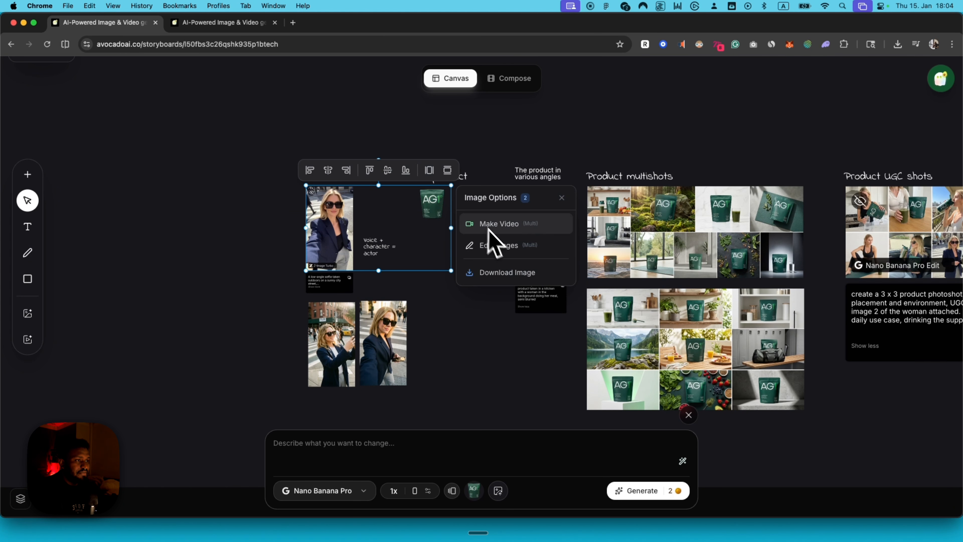
left_click(501, 254)
Step: Enter the copied "create a 3 x 3 product photoshot" prompt for UGC lifestyle shots with the woman as the edit description
scroll(531, 288, "right", 15)
scroll(553, 304, "down", 3)
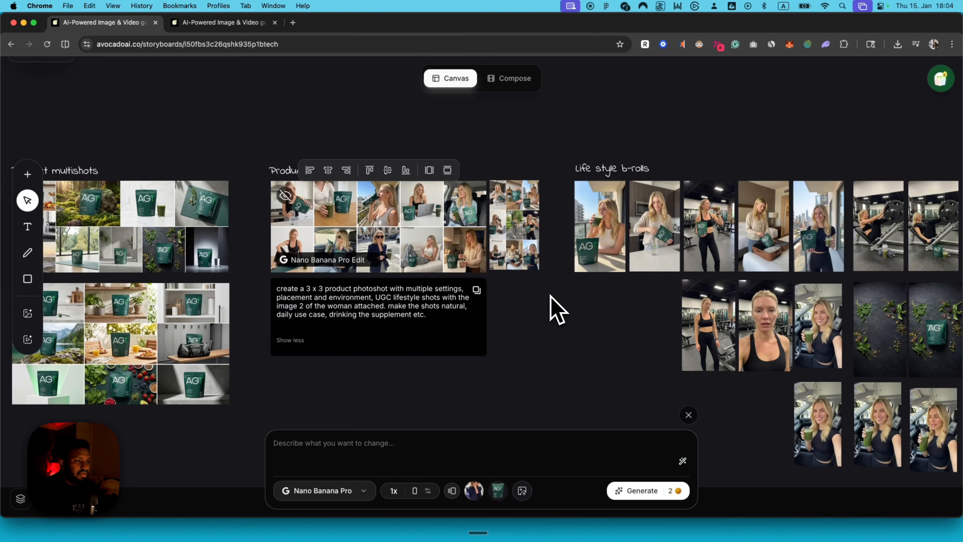
scroll(552, 264, "down", 1)
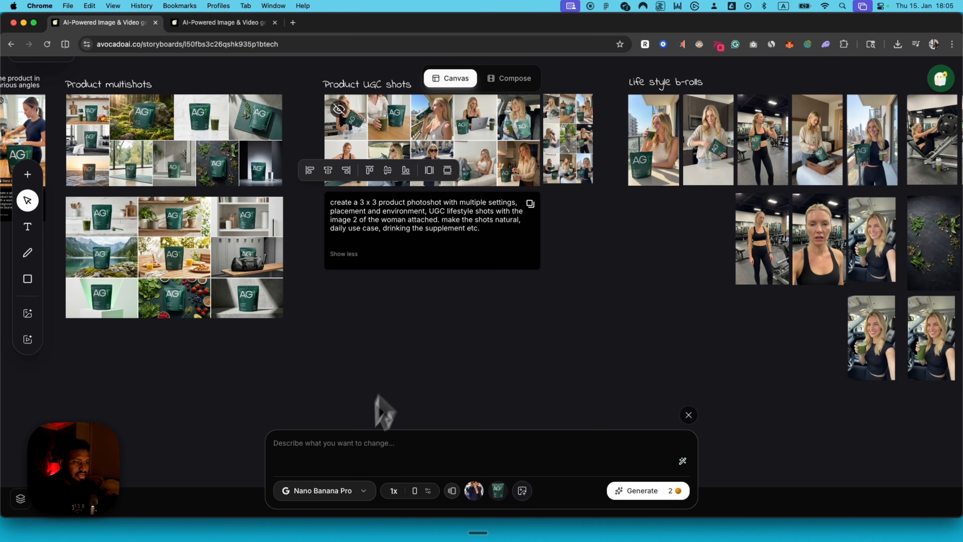
left_click(352, 450)
type("create a 3 × 3 product photoshot with multiple settings, placement and environment, UGC lifestyle shots with the image 2 of the woman attached. make the shots natural, daily use case, drinking the supplement etc.")
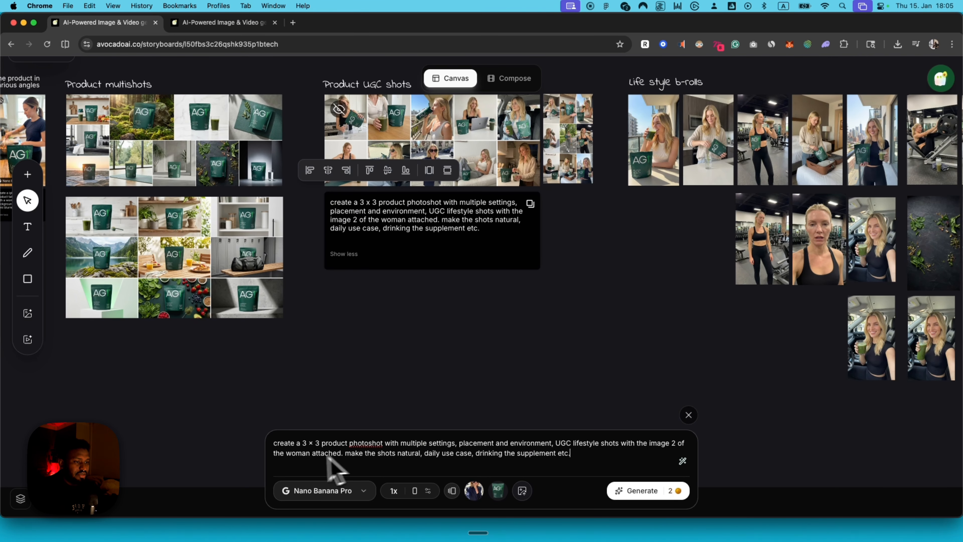
Step: Generate the 3 x 3 UGC lifestyle image and place it beneath the prompt note under "Product UGC shots"
left_click(638, 491)
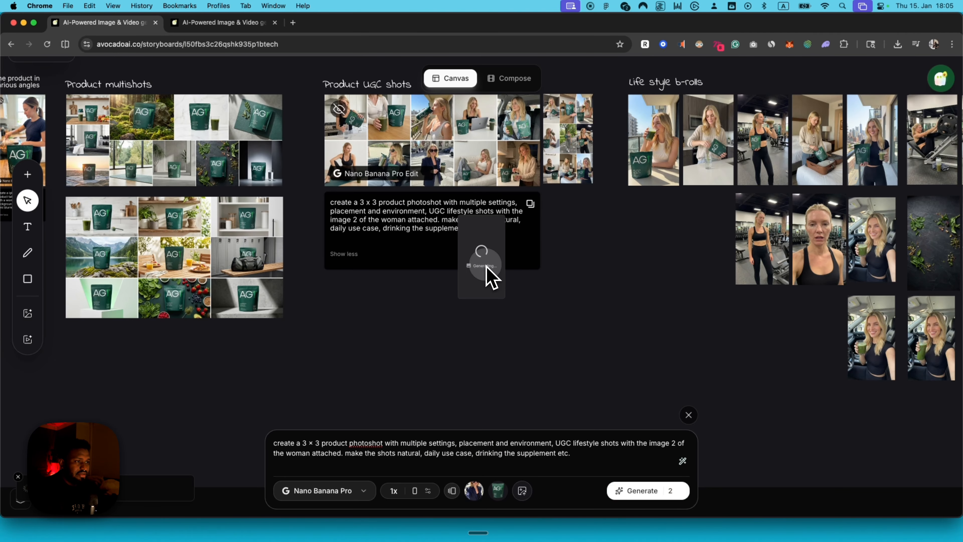
left_click_drag(491, 276, 361, 355)
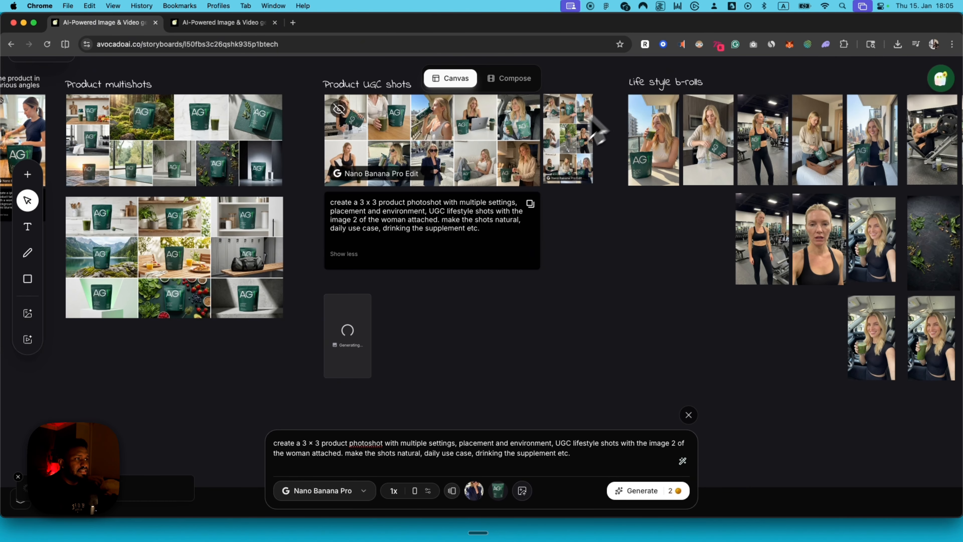
Step: Examine the woman's poses, settings and AG1 pouch placement in the existing vertical 3 x 3 grid under "Product UGC shots"
scroll(565, 152, "up", 10)
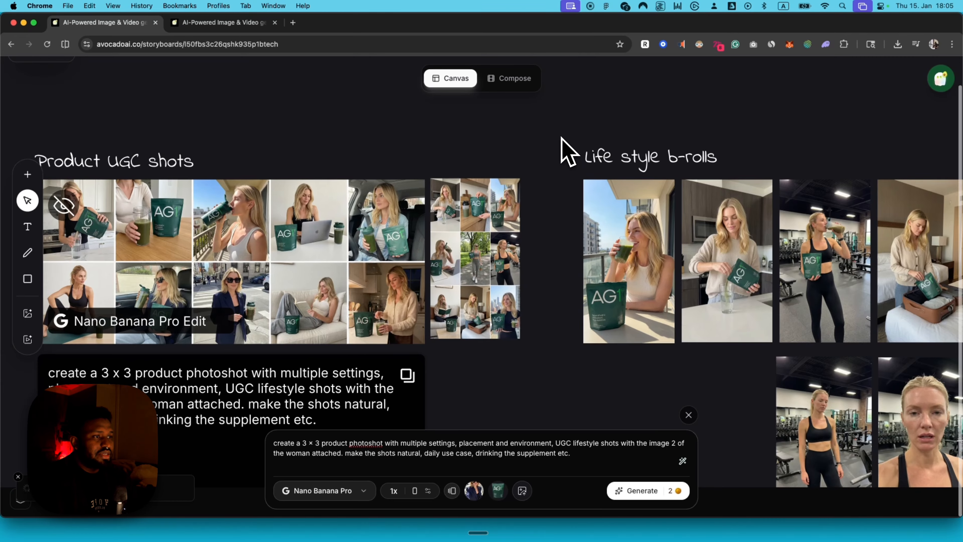
scroll(565, 152, "up", 8)
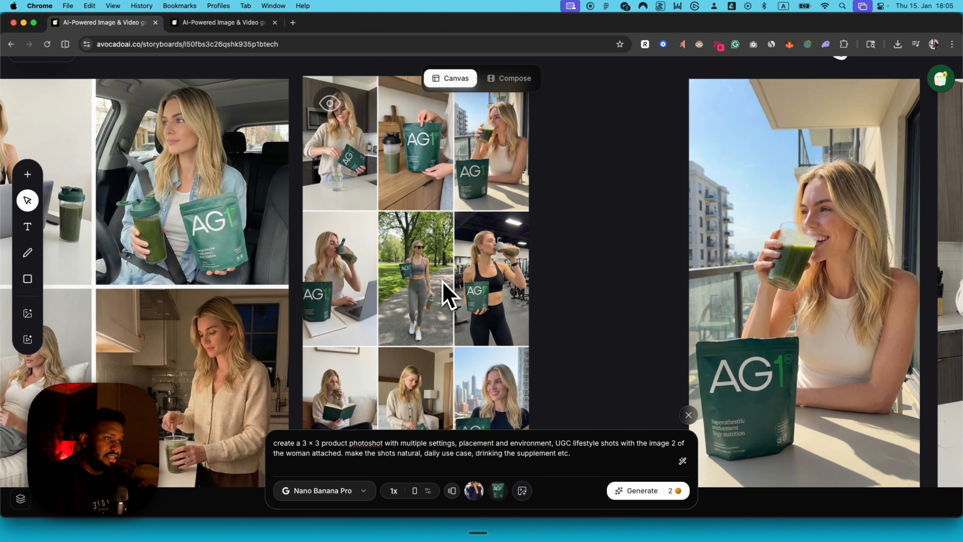
scroll(470, 128, "up", 3)
scroll(470, 128, "up", 5)
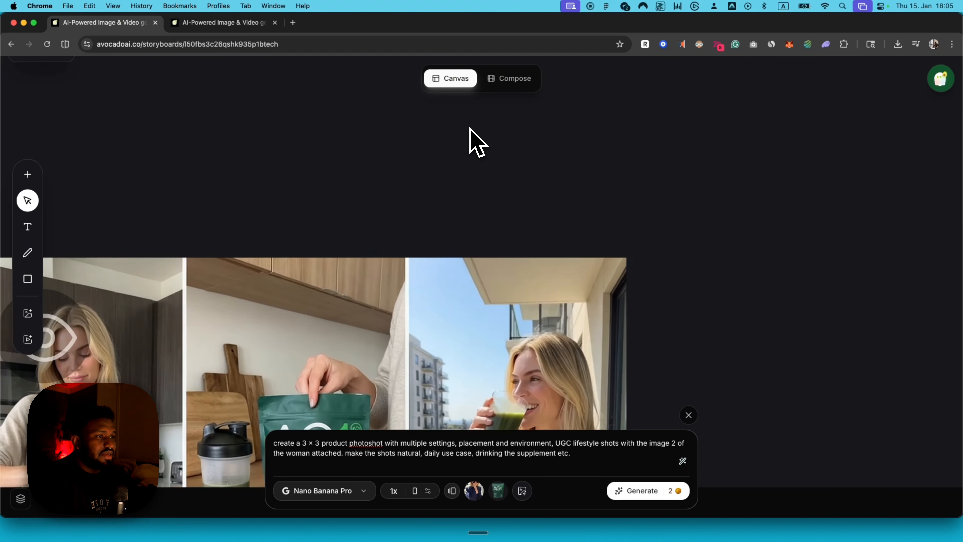
scroll(470, 133, "down", 3)
scroll(157, 193, "down", 5)
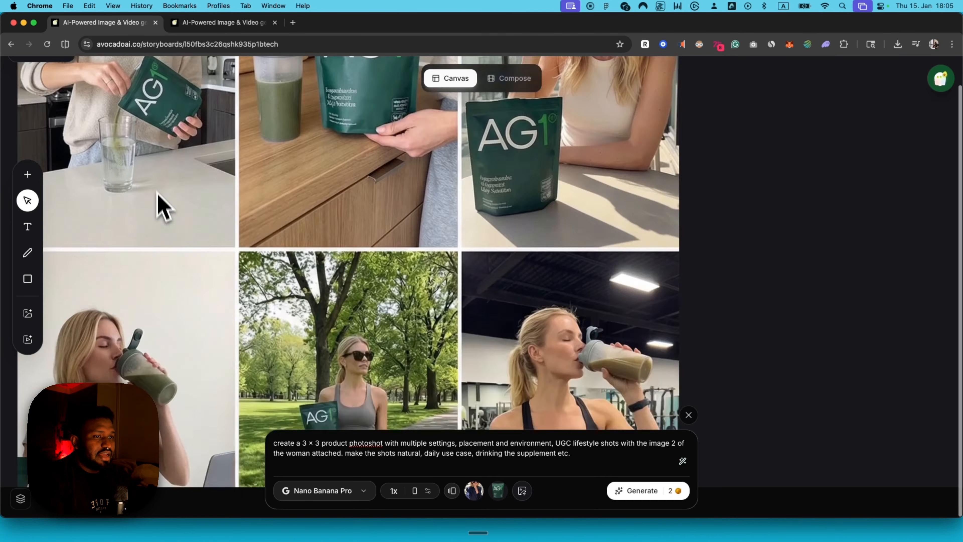
scroll(157, 193, "down", 5)
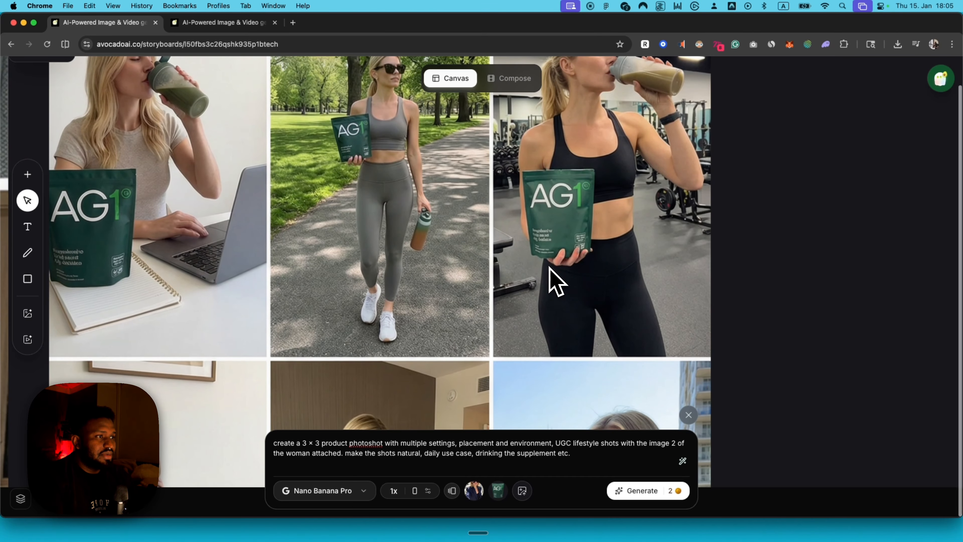
scroll(549, 267, "down", 5)
scroll(510, 282, "down", 6)
scroll(510, 282, "up", 7)
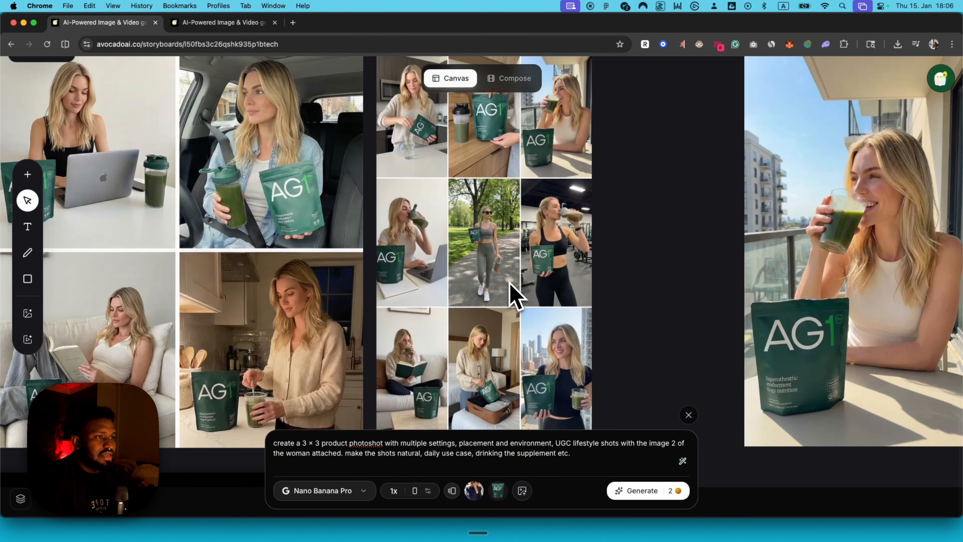
Step: Examine the individual shots of the newly generated 3 x 3 UGC grid below the prompt note up close
scroll(509, 282, "down", 5)
scroll(509, 282, "down", 7)
scroll(509, 282, "left", 3)
scroll(177, 292, "up", 2)
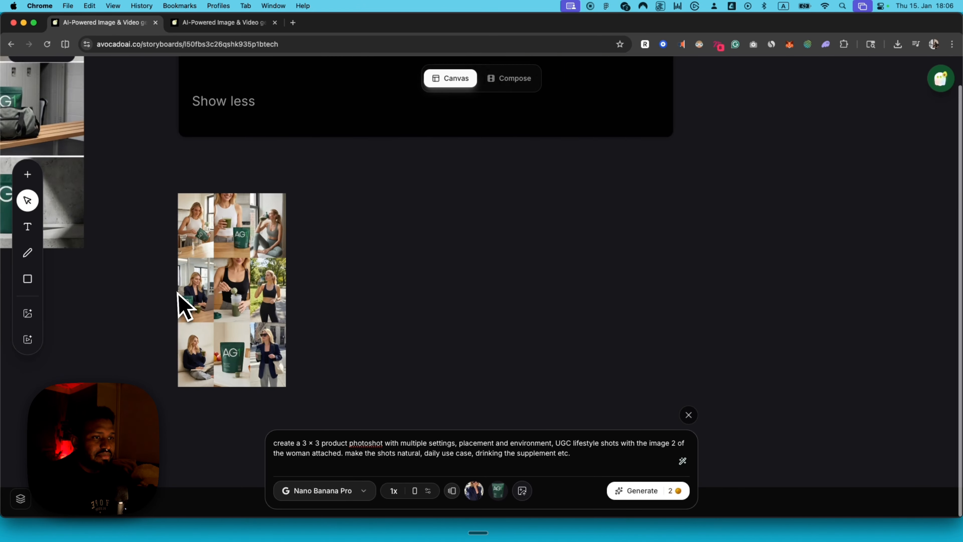
scroll(178, 293, "up", 8)
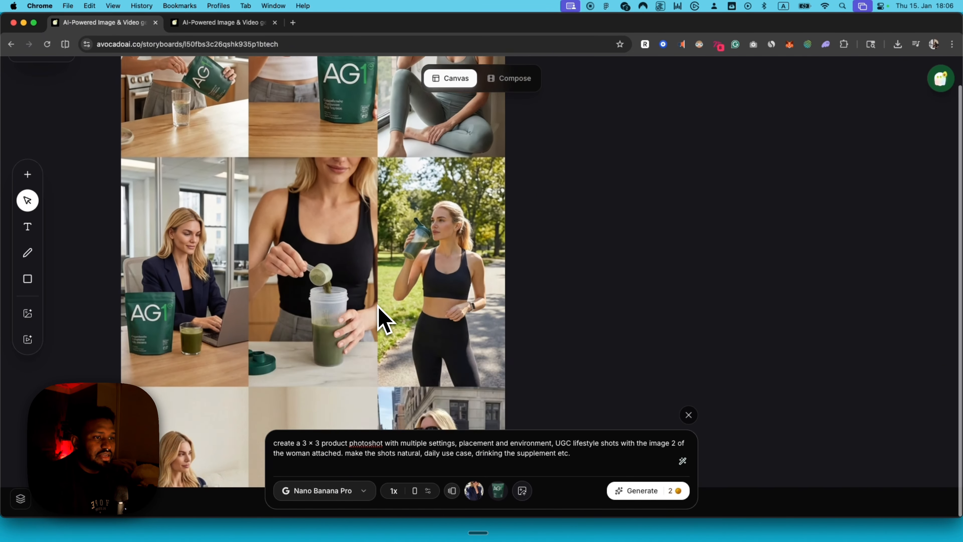
scroll(379, 310, "down", 5)
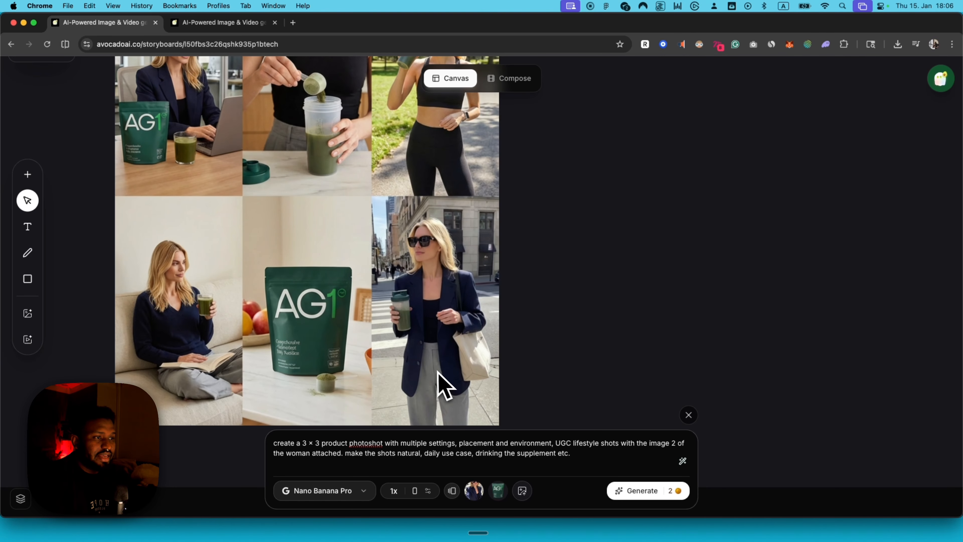
scroll(438, 383, "down", 8)
scroll(440, 383, "up", 6)
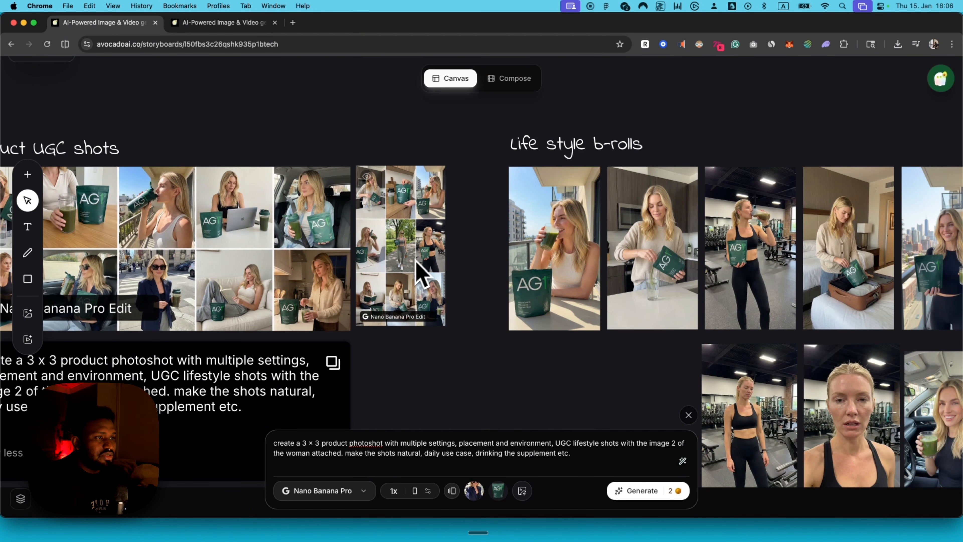
Step: Open the existing vertical 3 x 3 grid under "Product UGC shots" for image editing and clear the edit description
left_click(427, 210)
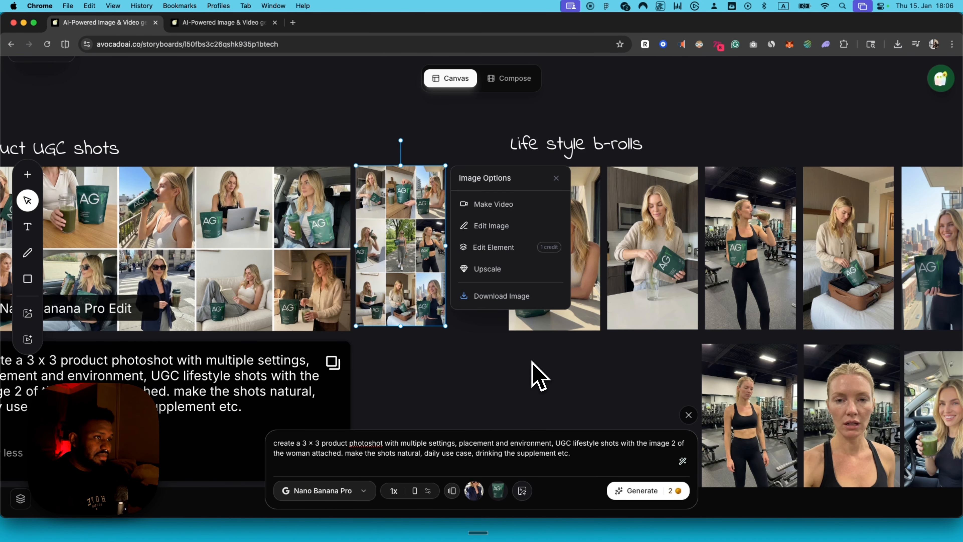
scroll(572, 199, "up", 5)
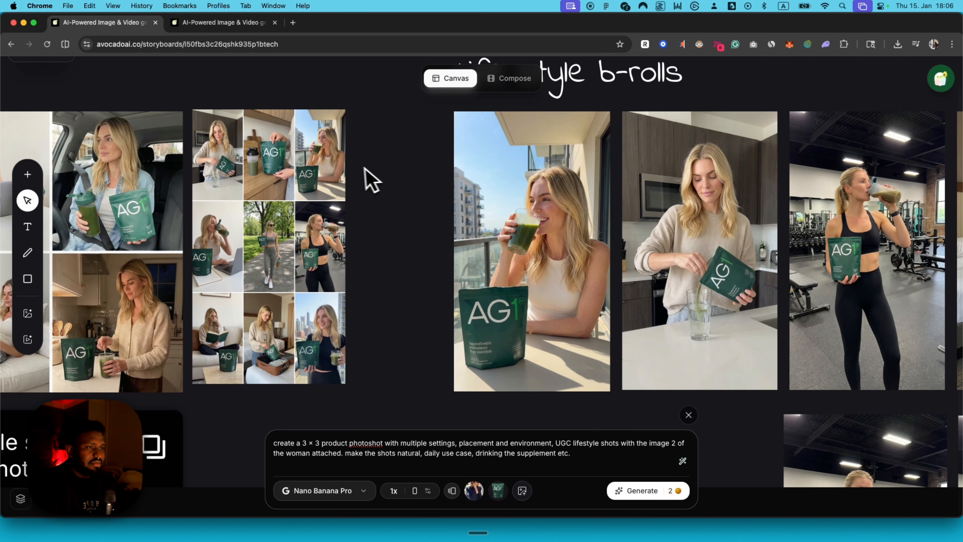
left_click(341, 183)
left_click(377, 170)
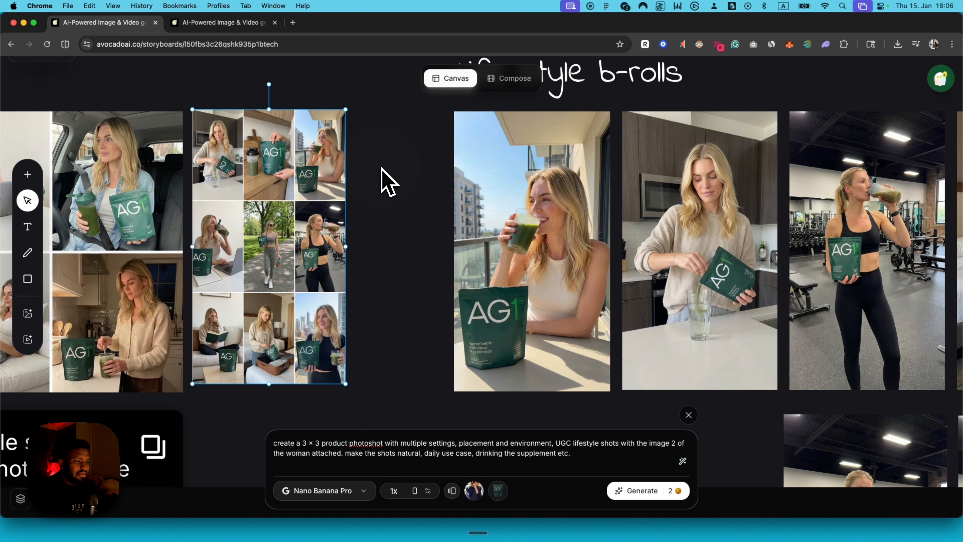
mouse_move(475, 491)
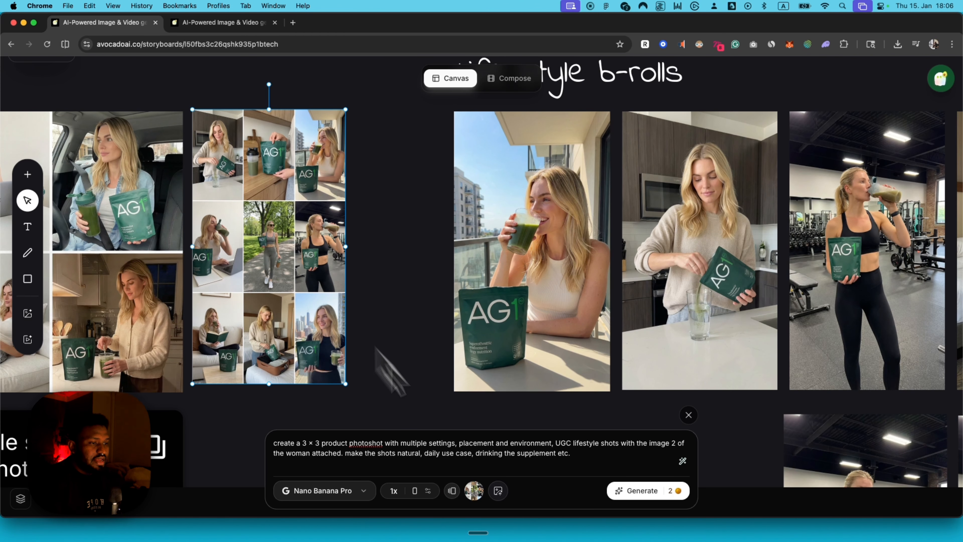
triple_click(462, 454)
key("BackSpace")
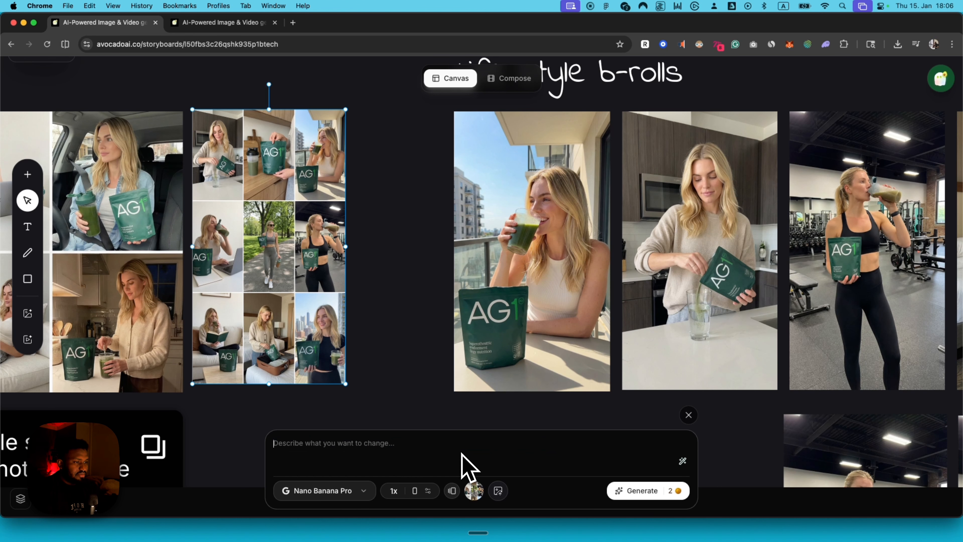
Step: Show the full prompt of the first balcony image under "Life style b-rolls"
scroll(481, 138, "right", 4)
scroll(481, 137, "down", 3)
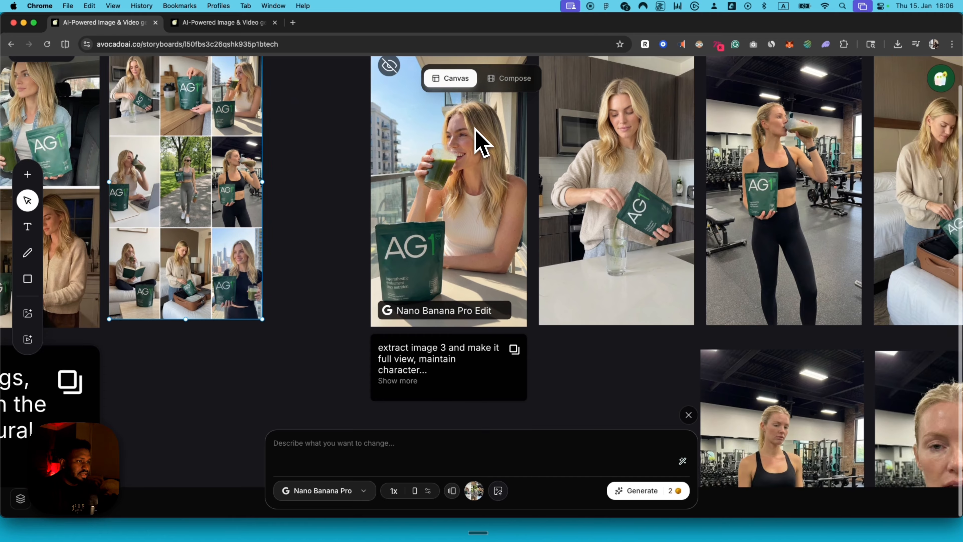
left_click(403, 358)
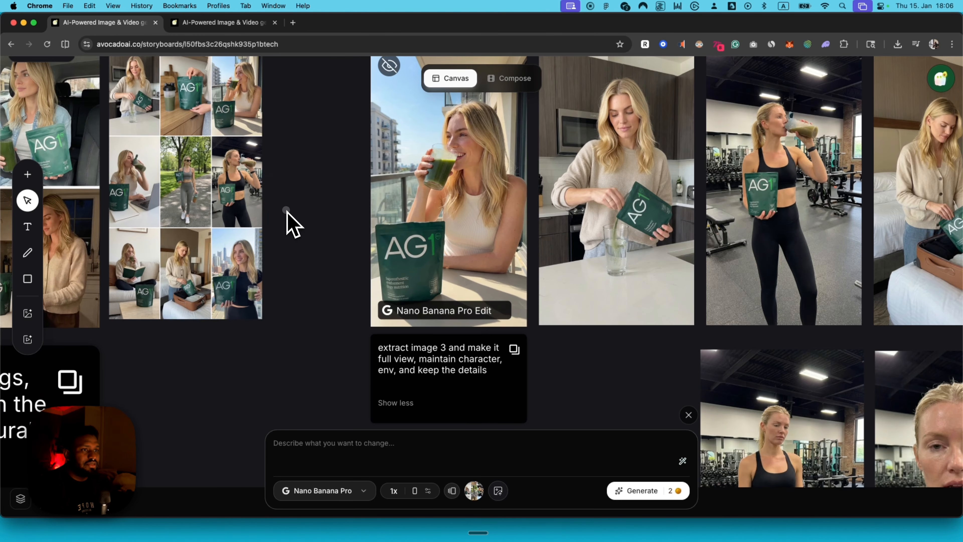
Step: Compare the numbered positions of the shots in the vertical UGC grid with the full-view images under "Life style b-rolls"
scroll(294, 226, "up", 2)
scroll(294, 226, "left", 1)
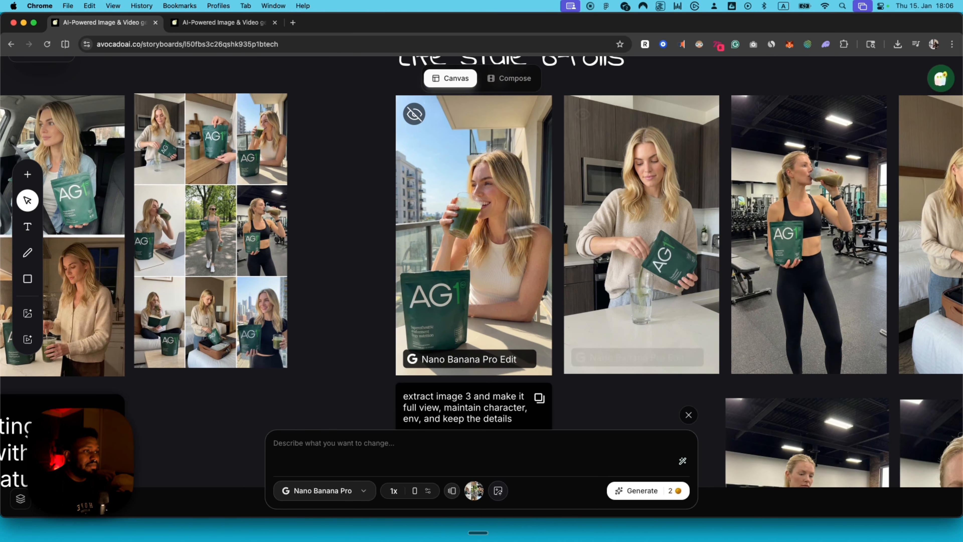
scroll(182, 175, "up", 3)
scroll(182, 172, "up", 3)
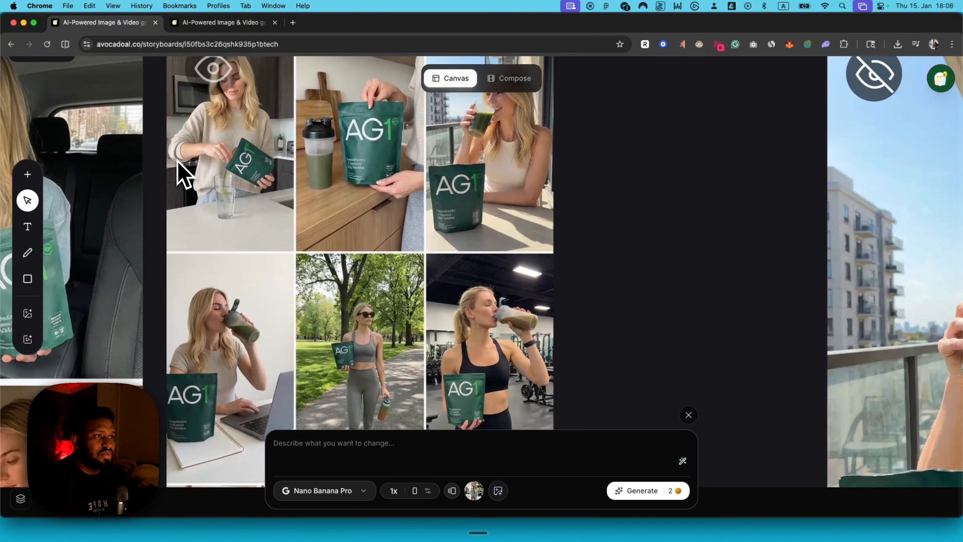
scroll(183, 172, "left", 5)
scroll(364, 167, "right", 3)
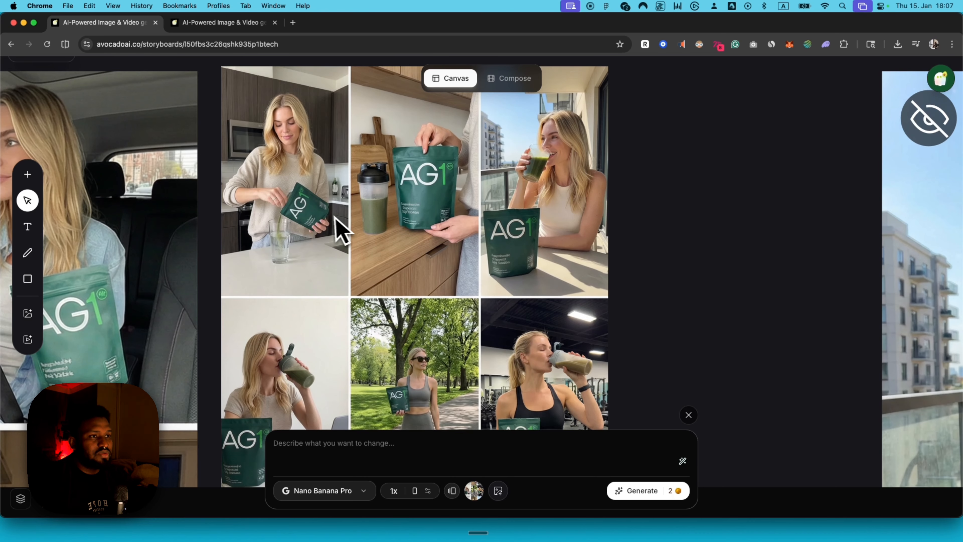
scroll(337, 228, "down", 1)
scroll(337, 228, "right", 1)
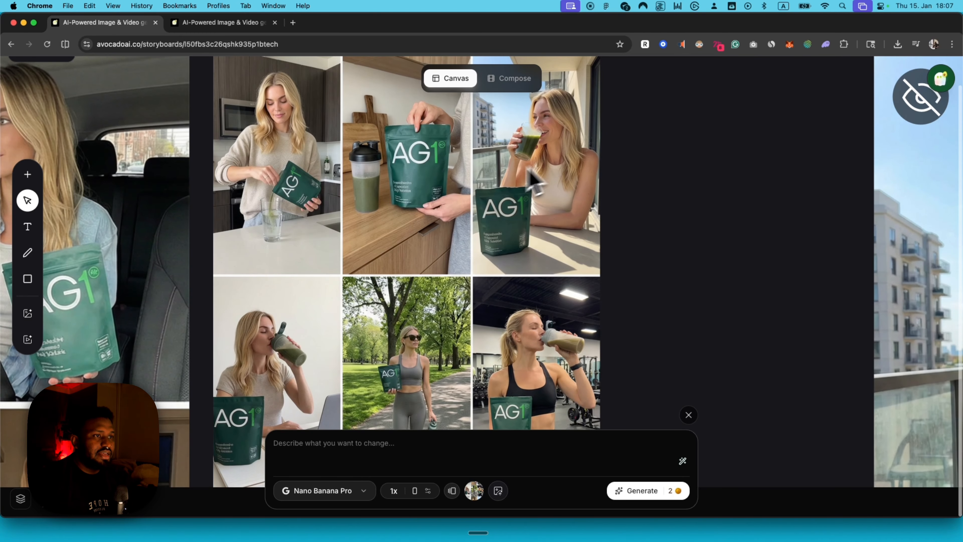
scroll(553, 180, "down", 5)
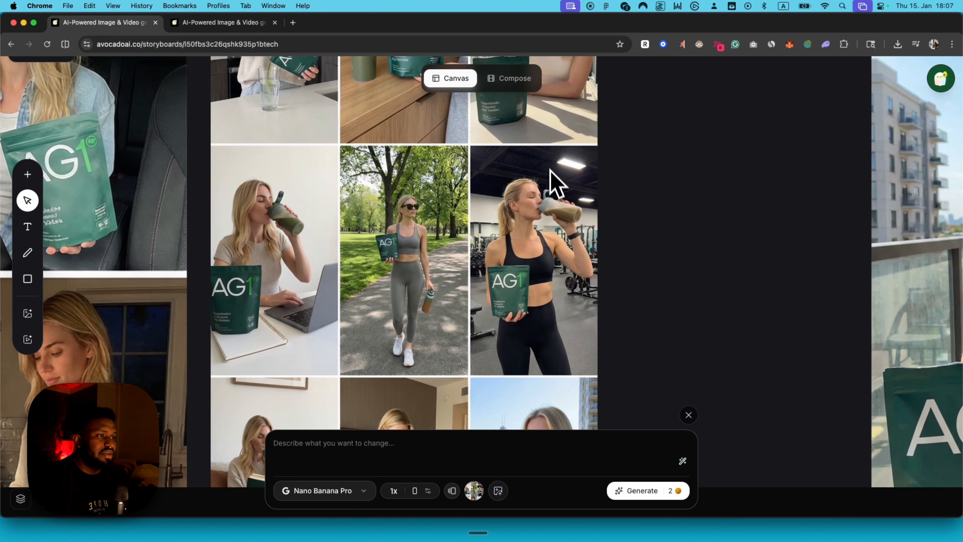
scroll(543, 247, "down", 10)
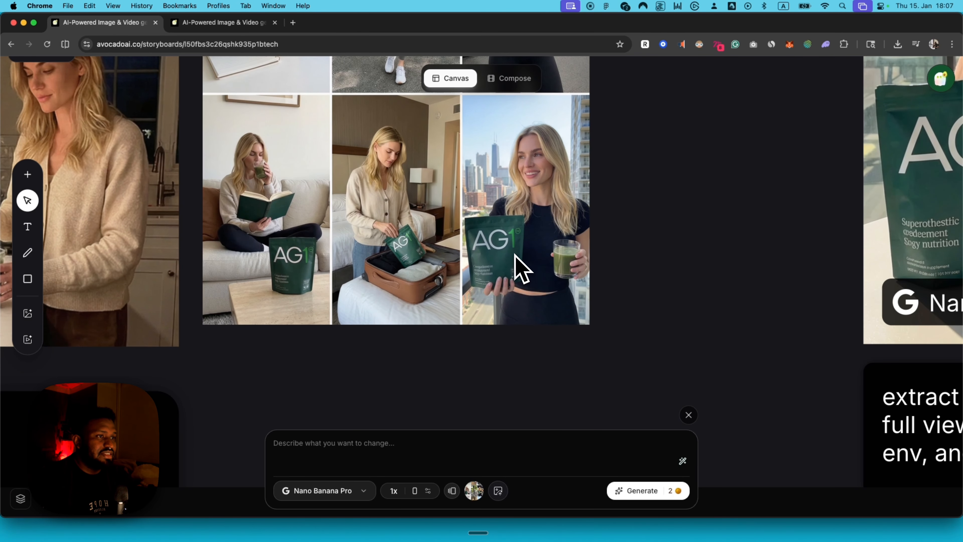
scroll(455, 243, "right", 15)
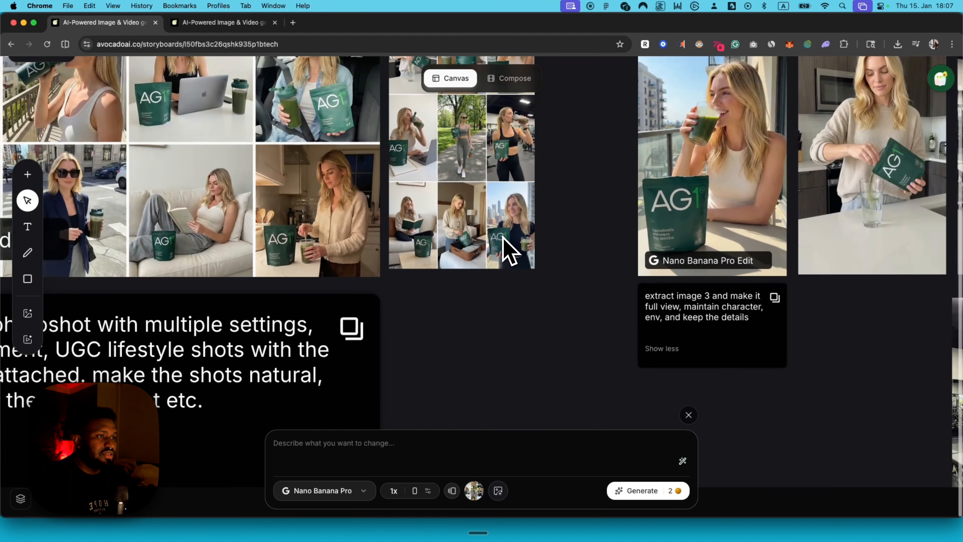
scroll(504, 243, "right", 5)
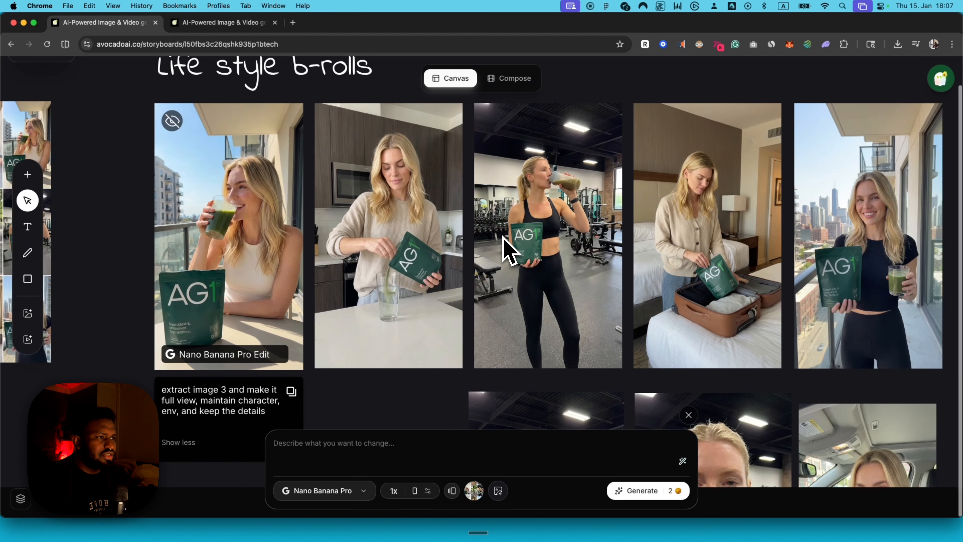
Step: Copy the "extract image 3 and make it full view" prompt beneath the first lifestyle b-roll
scroll(508, 254, "left", 5)
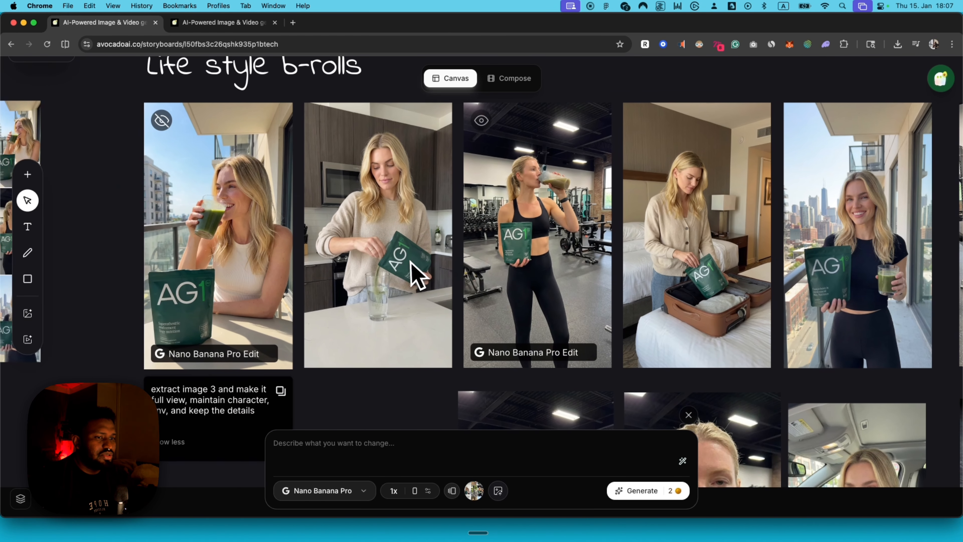
scroll(420, 275, "down", 4)
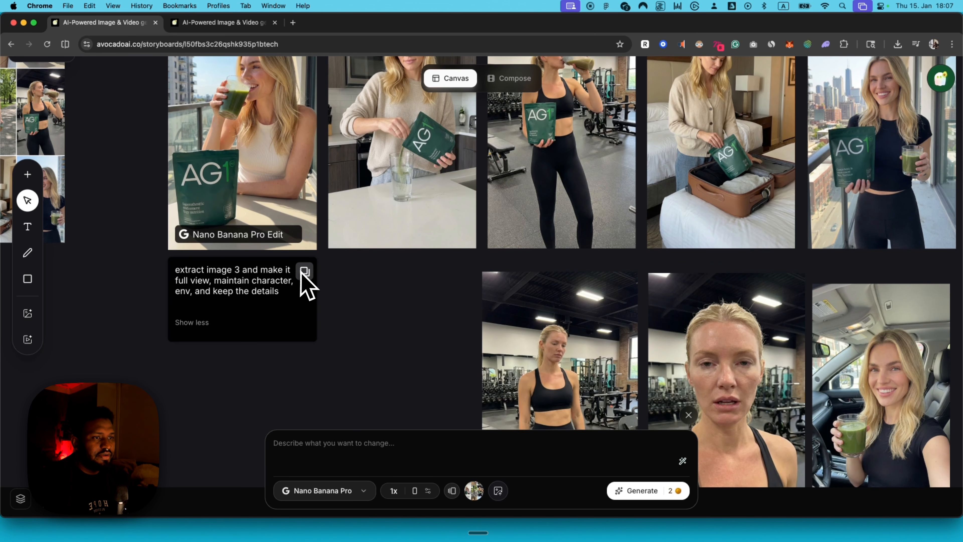
scroll(228, 365, "left", 10)
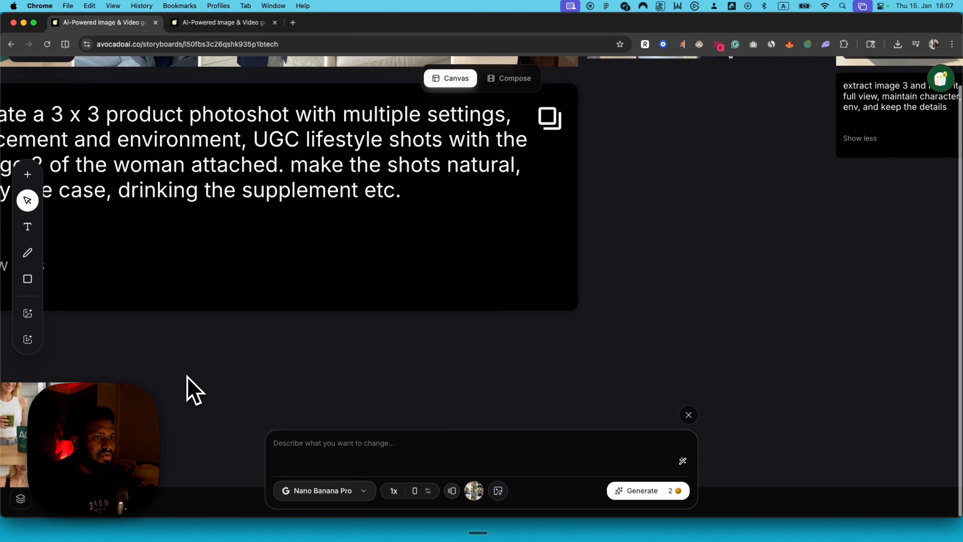
Step: Select the newly generated 3 x 3 UGC grid and open it for image editing
scroll(208, 384, "down", 5)
scroll(366, 361, "down", 4)
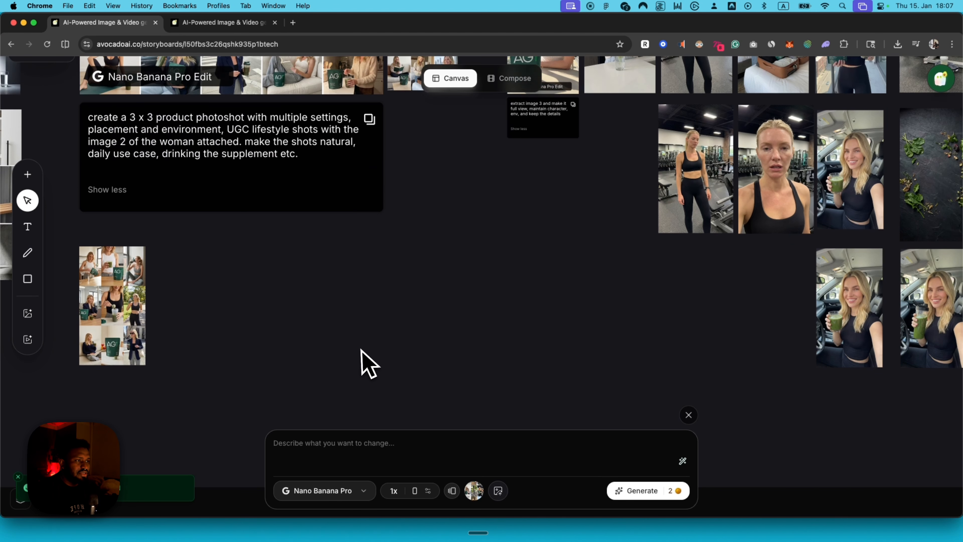
scroll(366, 366, "left", 3)
scroll(246, 311, "up", 5)
right_click(244, 299)
left_click(355, 181)
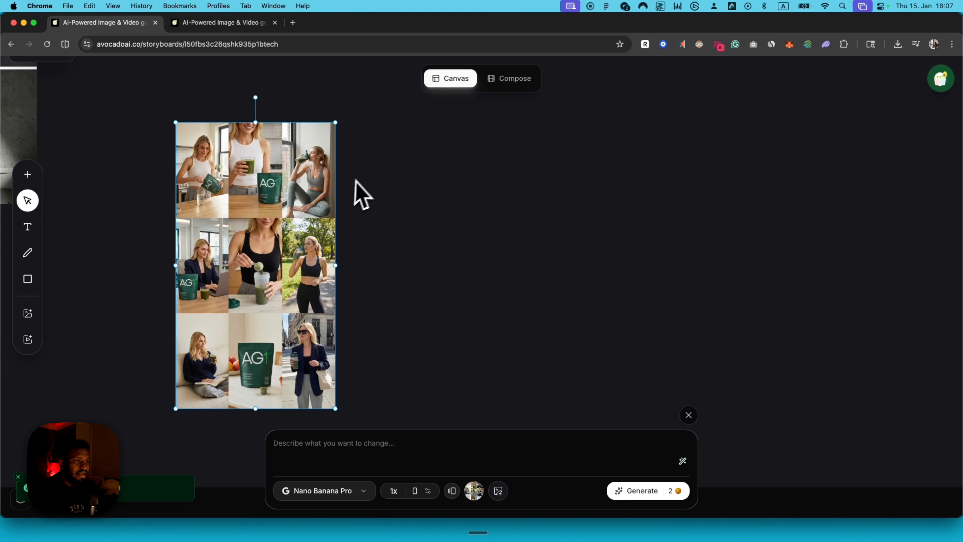
Step: Enter "extract image 3 and make it full view, maintain character, env, and keep the details" and save the settings at 9:16, 1 image, 1k
type("extract image 3 and make it full view, maintain character, env, and keep the details")
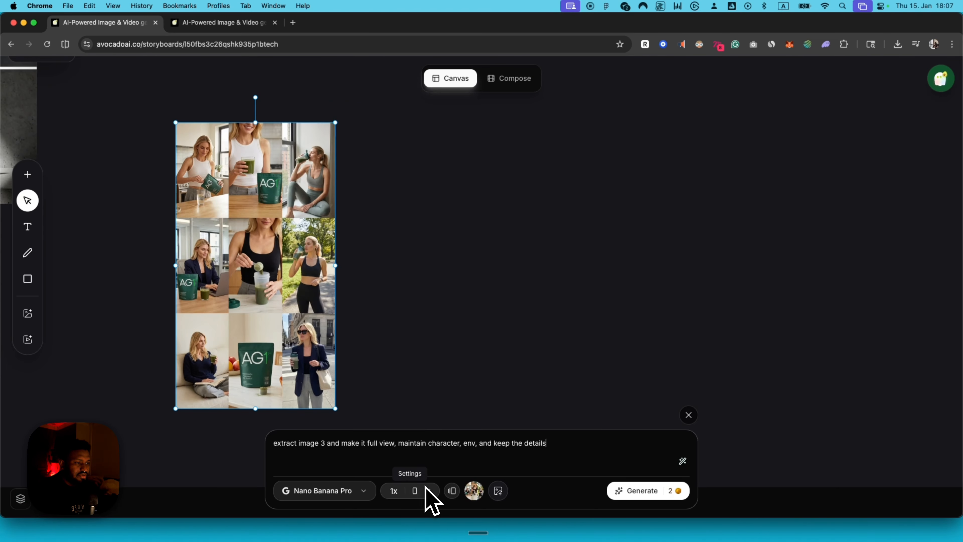
left_click(415, 493)
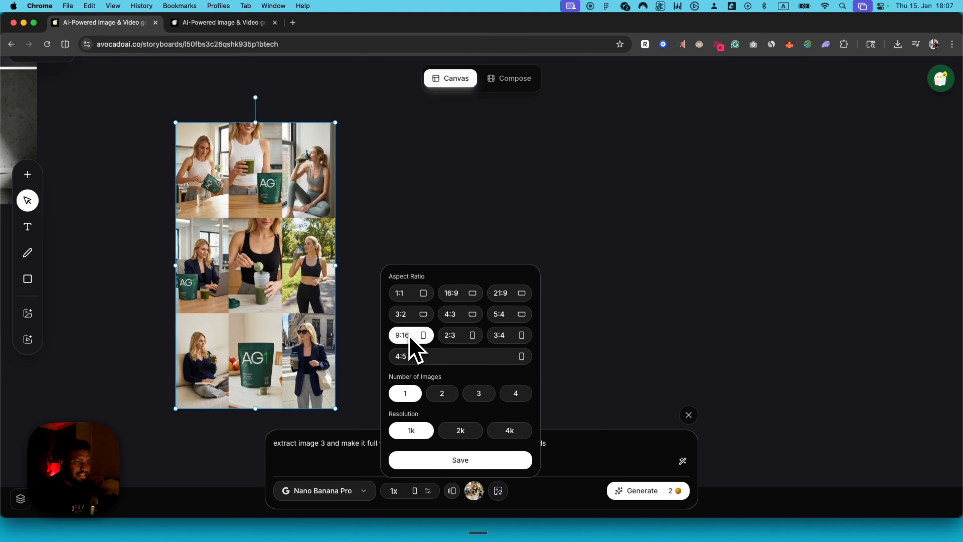
left_click(486, 465)
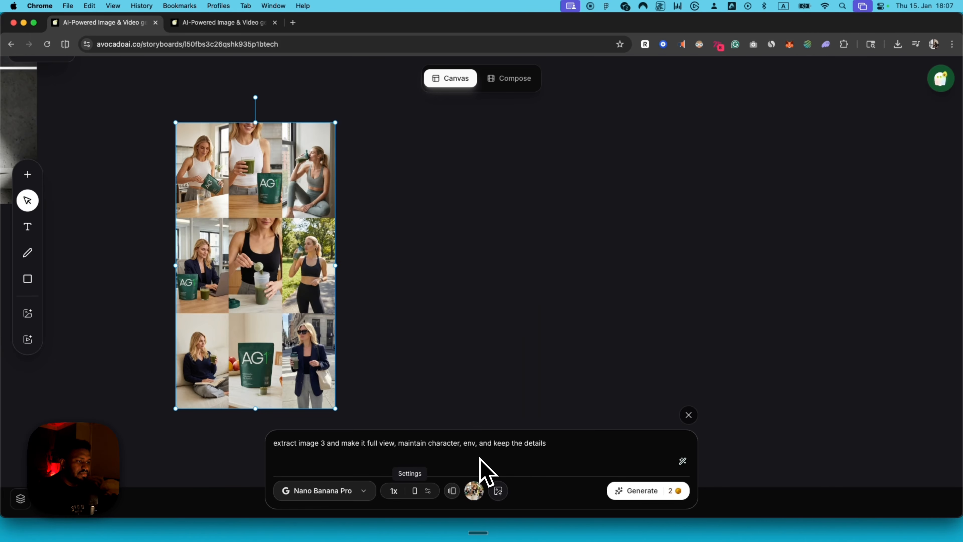
Step: Generate the full-view extraction of image 3 and look over the existing images under "Life style b-rolls"
left_click(637, 491)
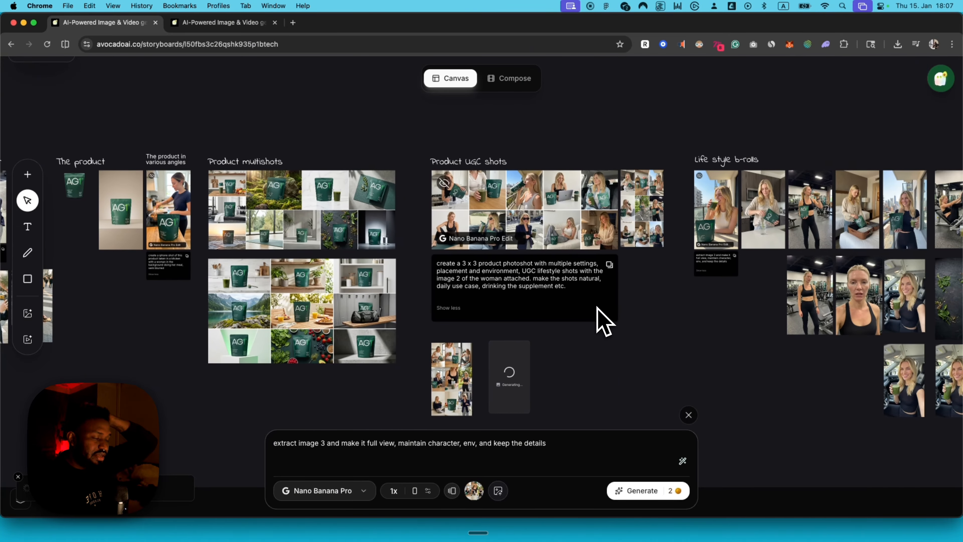
scroll(603, 321, "right", 10)
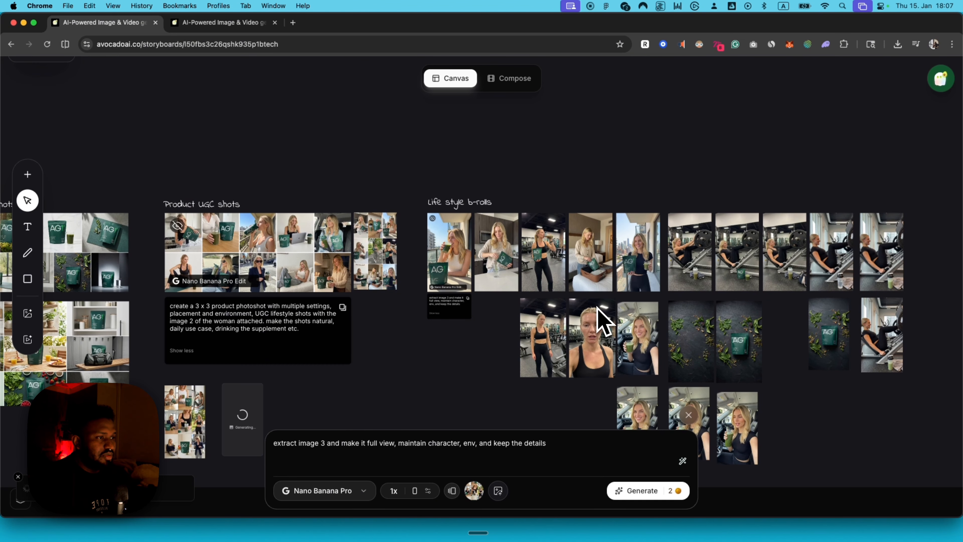
scroll(623, 248, "up", 5)
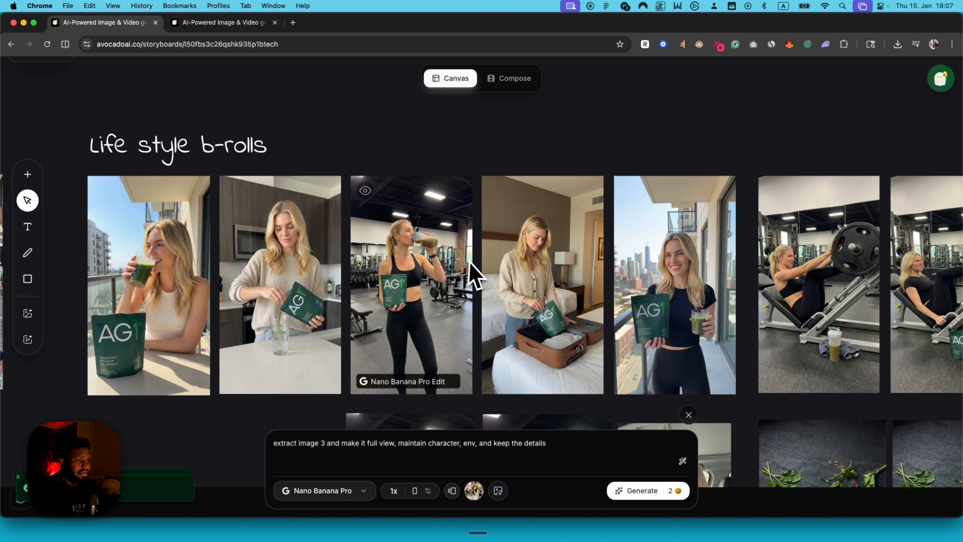
scroll(521, 294, "right", 10)
scroll(528, 297, "down", 3)
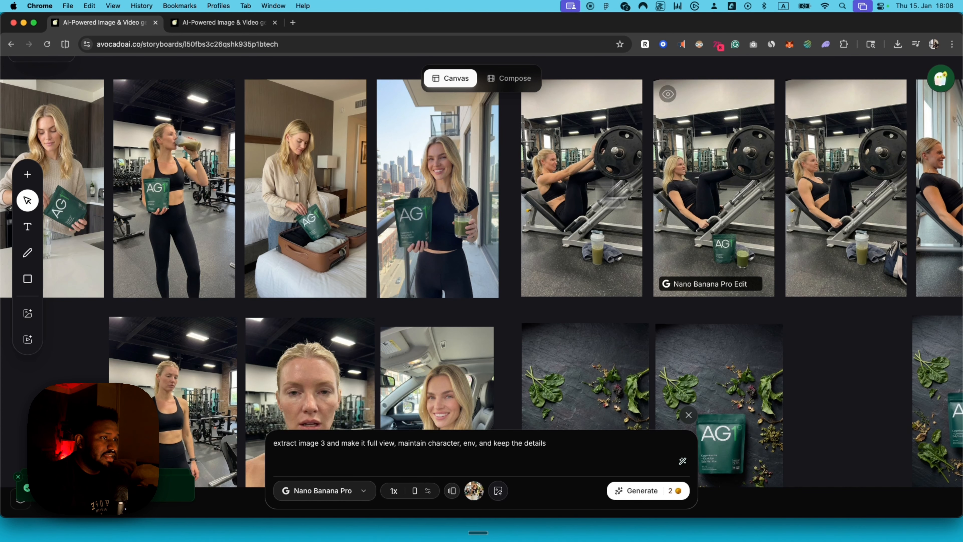
scroll(698, 176, "right", 2)
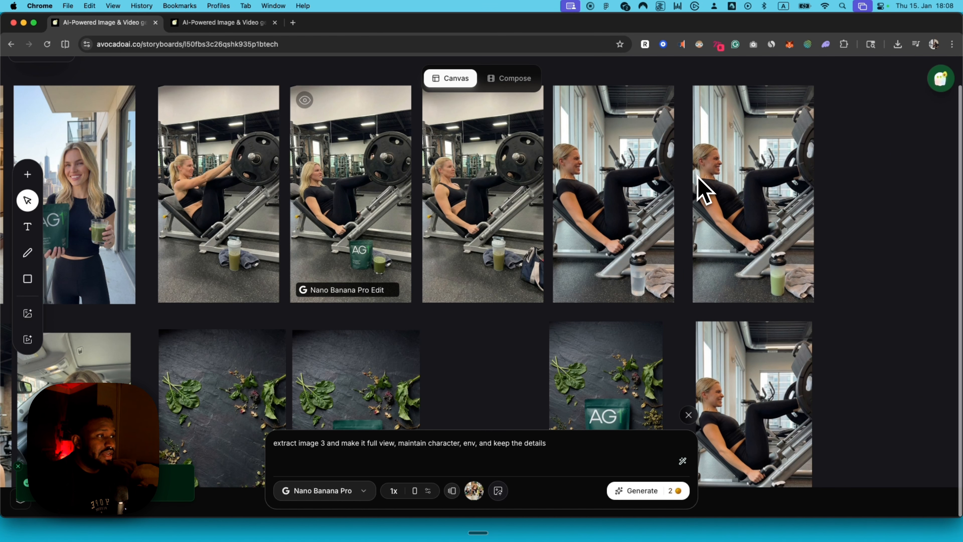
scroll(698, 176, "down", 5)
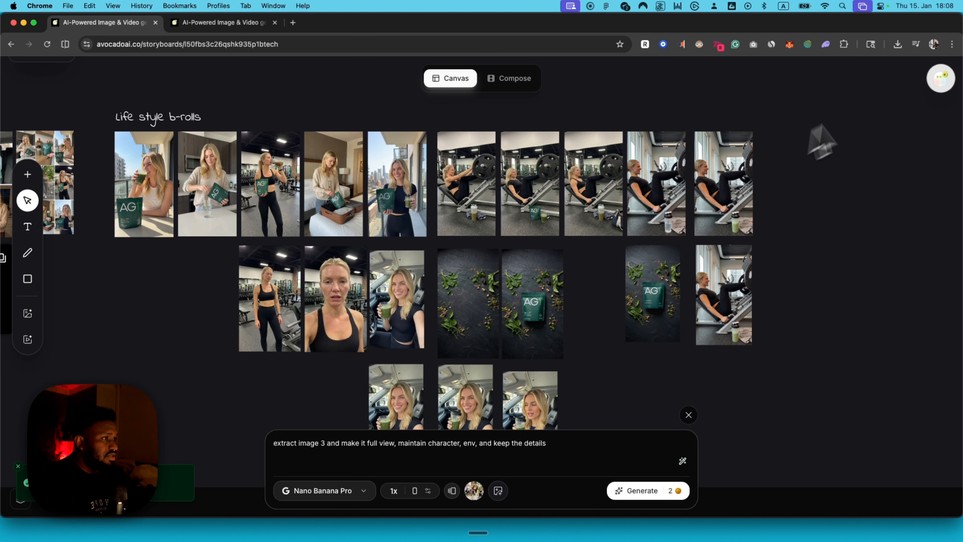
Step: Open the AI assistant chat and find the request for a short AG1 UGC voice-over script
left_click(941, 76)
scroll(458, 215, "right", 3)
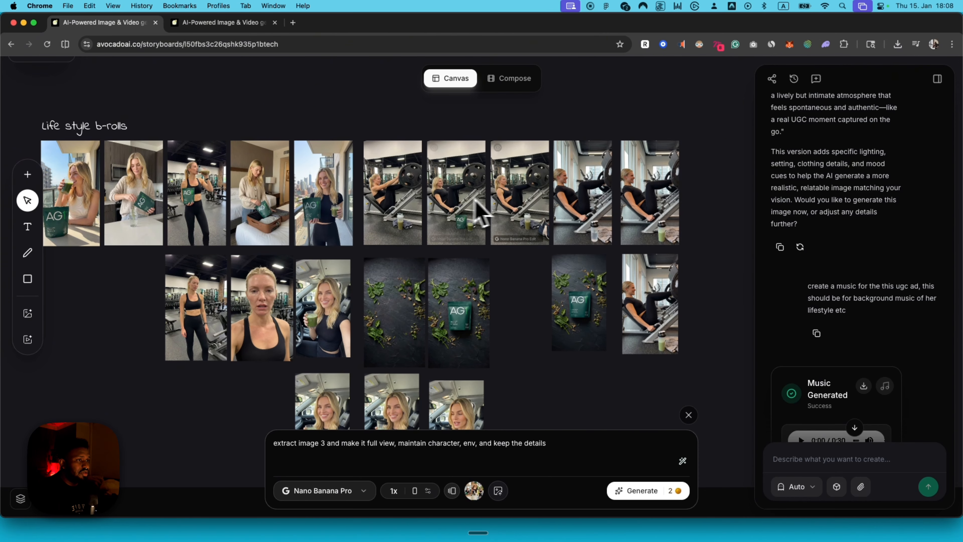
scroll(792, 208, "up", 15)
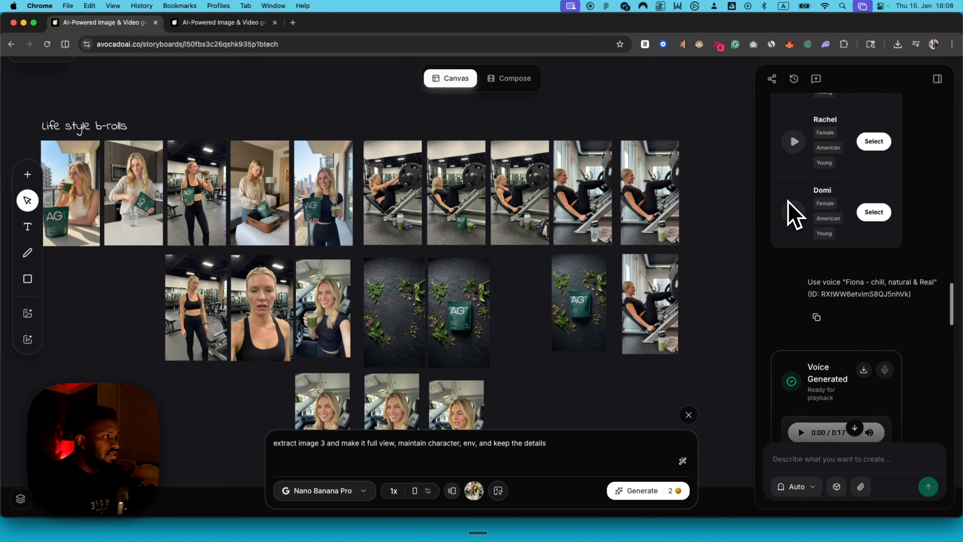
scroll(792, 212, "up", 10)
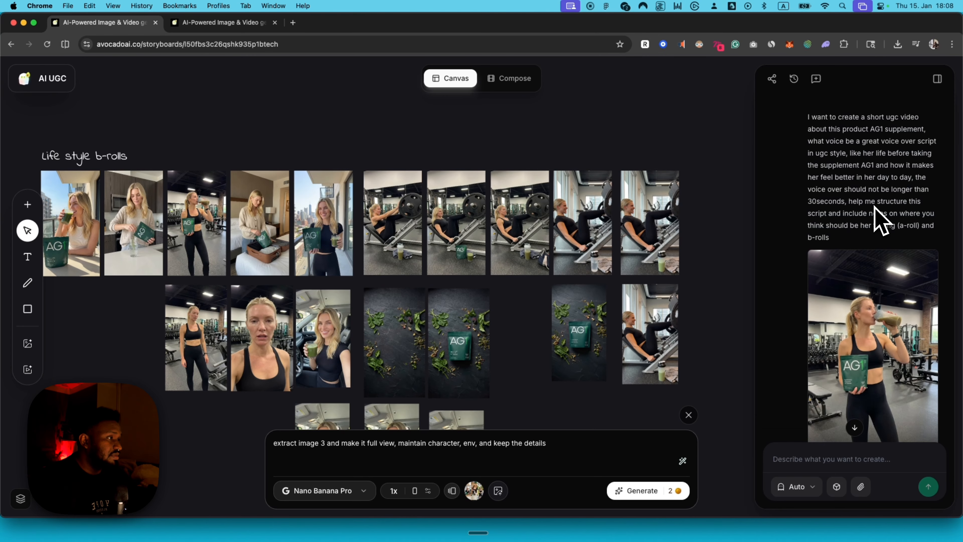
scroll(880, 220, "down", 3)
scroll(861, 163, "down", 15)
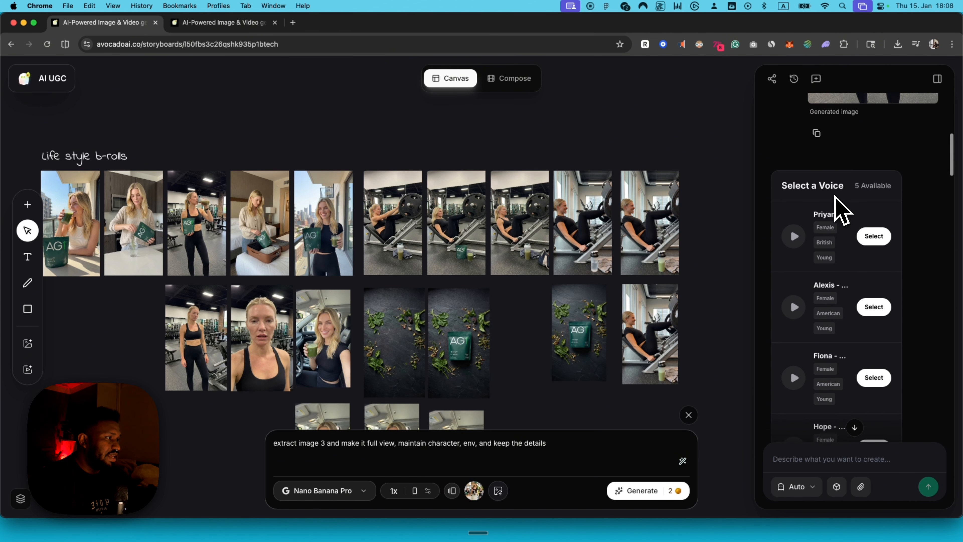
Step: Read the A-roll, B-roll and voiceover columns of the 30s AG1 UGC script, from 0-5 through 25-30 seconds
scroll(843, 210, "up", 3)
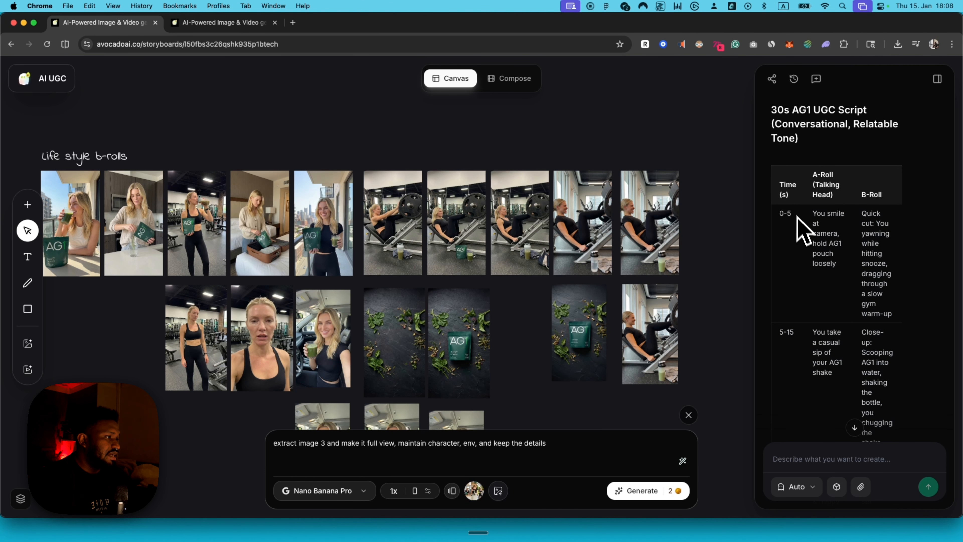
scroll(807, 334, "down", 1)
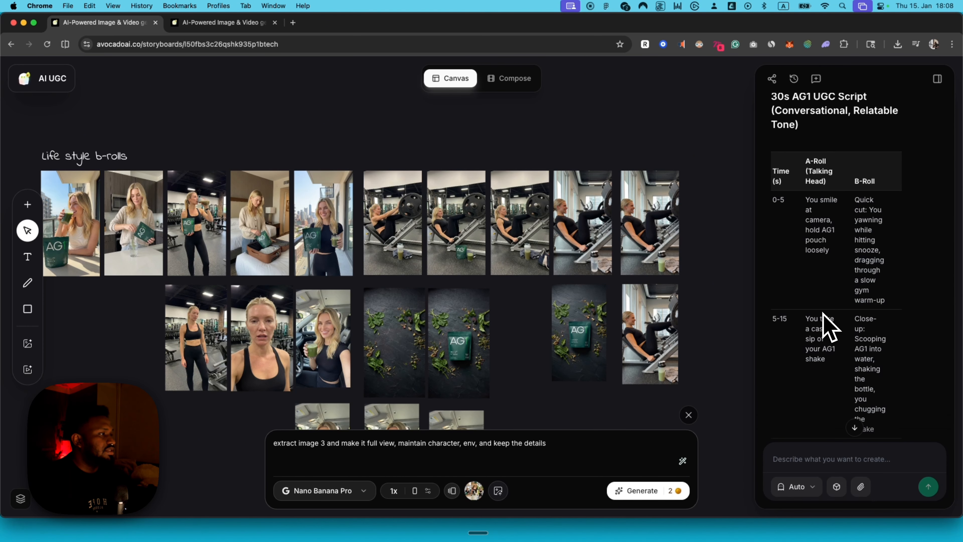
scroll(822, 312, "right", 2)
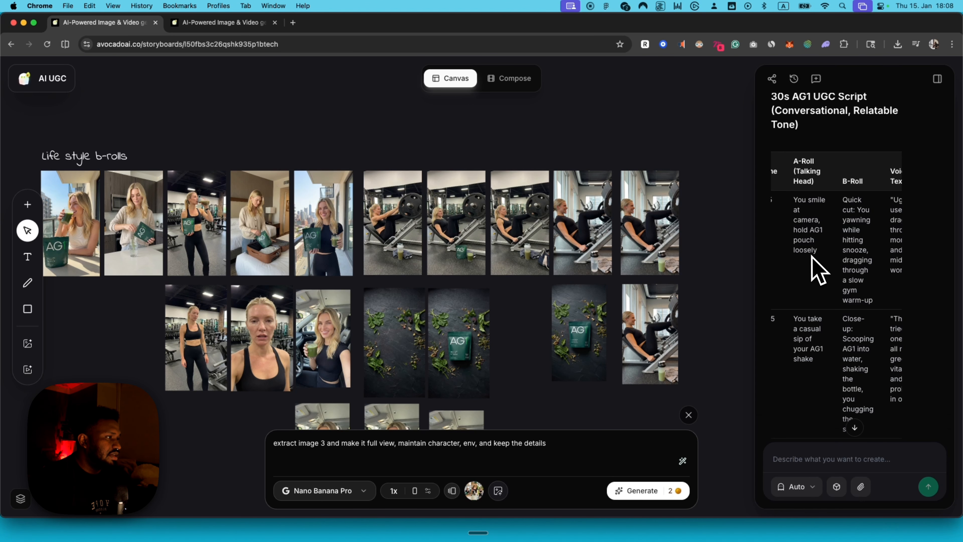
scroll(823, 254, "right", 3)
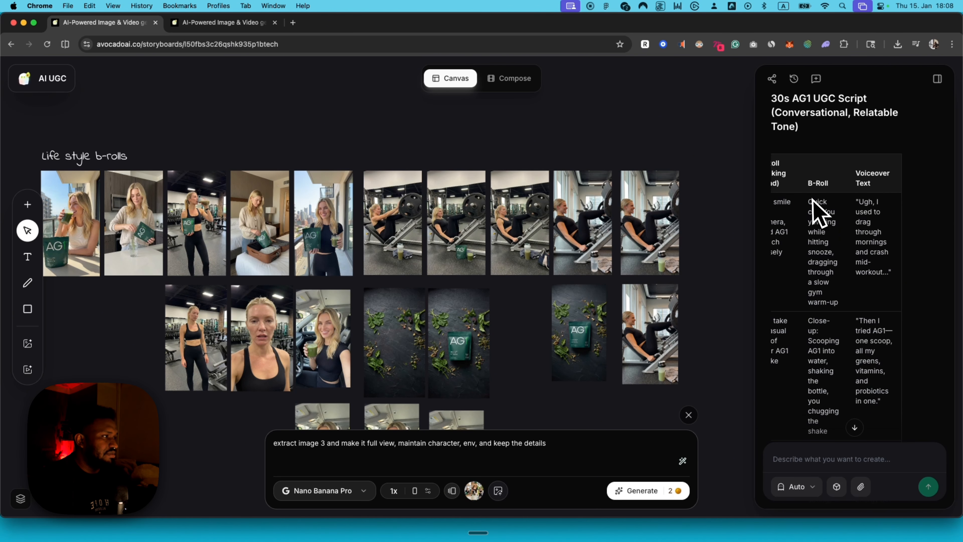
scroll(838, 251, "left", 3)
scroll(850, 266, "down", 10)
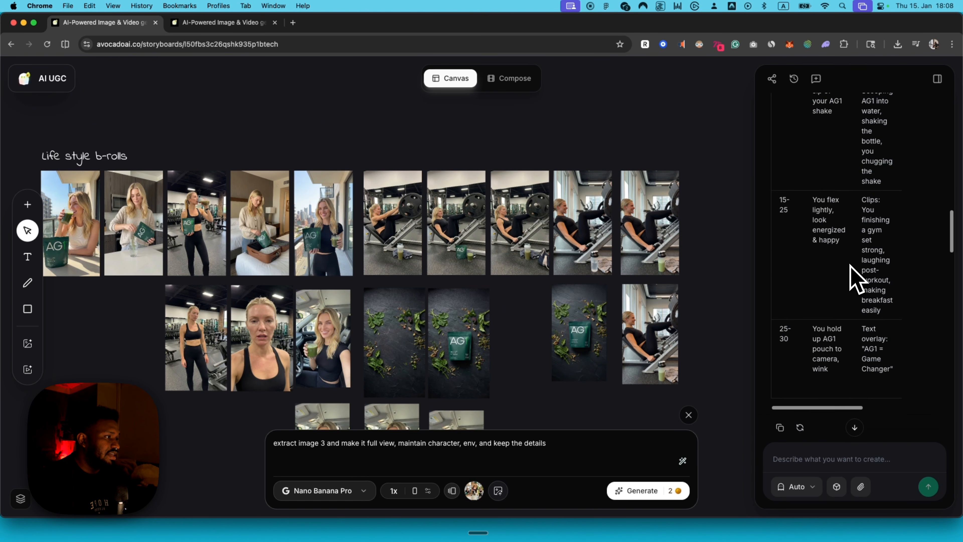
scroll(858, 280, "down", 1)
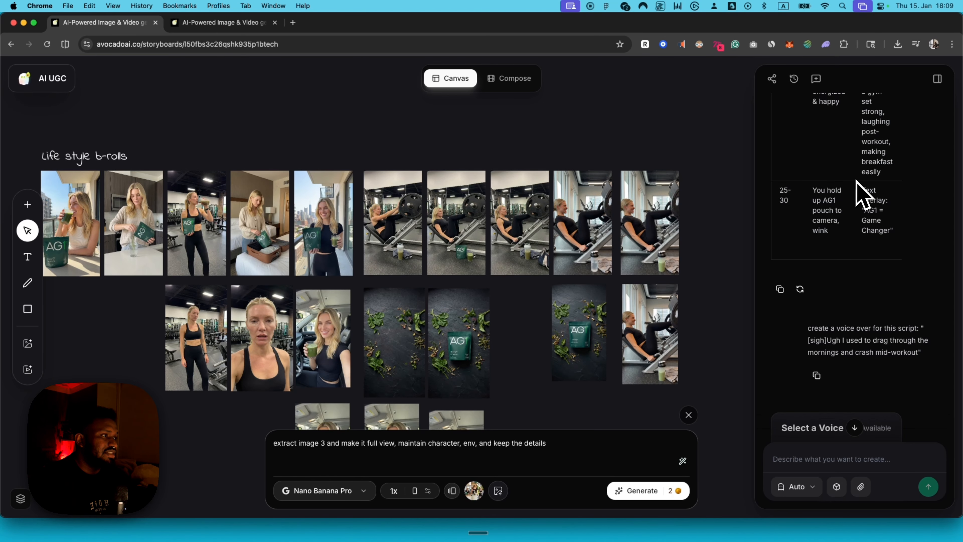
scroll(395, 195, "down", 5)
Step: Select the leg press b-roll image with the clear shaker bottle
scroll(417, 209, "up", 10)
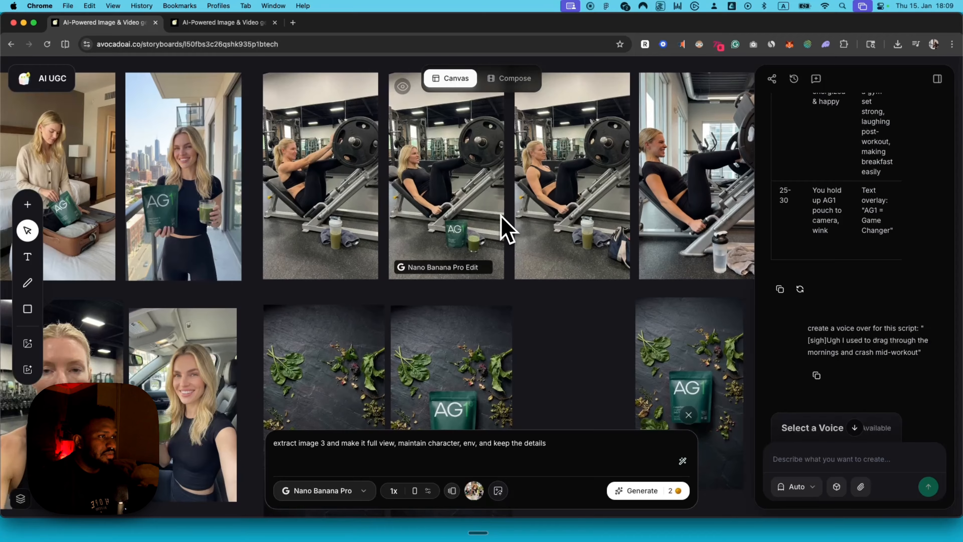
scroll(506, 227, "right", 10)
scroll(506, 227, "up", 2)
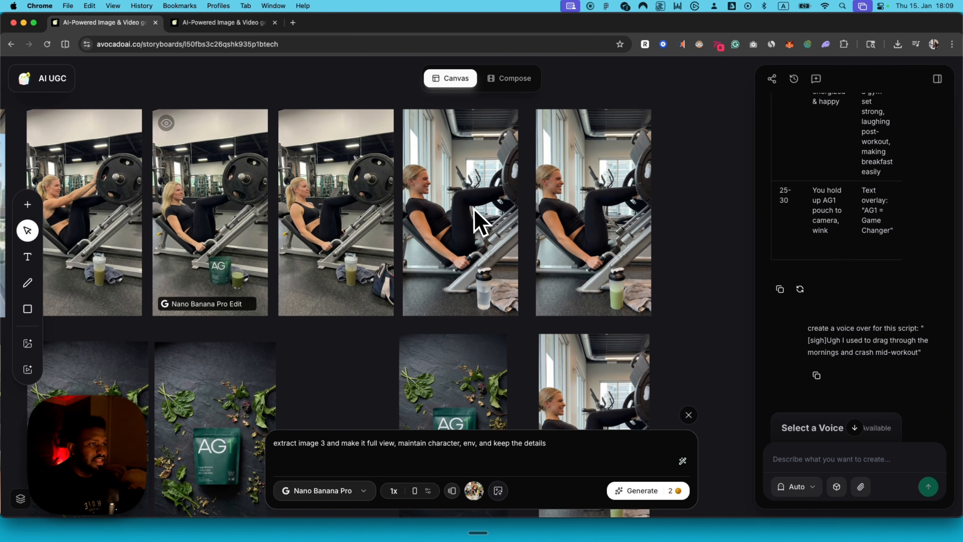
left_click(475, 221)
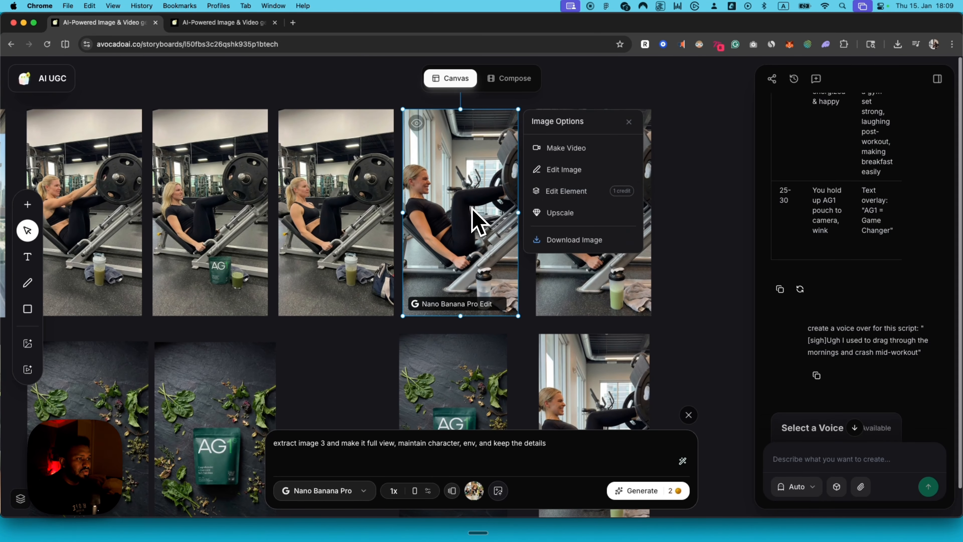
Step: Show the full prompt of the Kling 2.6 Pro leg workout video and read it up close
scroll(478, 215, "down", 5)
scroll(478, 214, "right", 4)
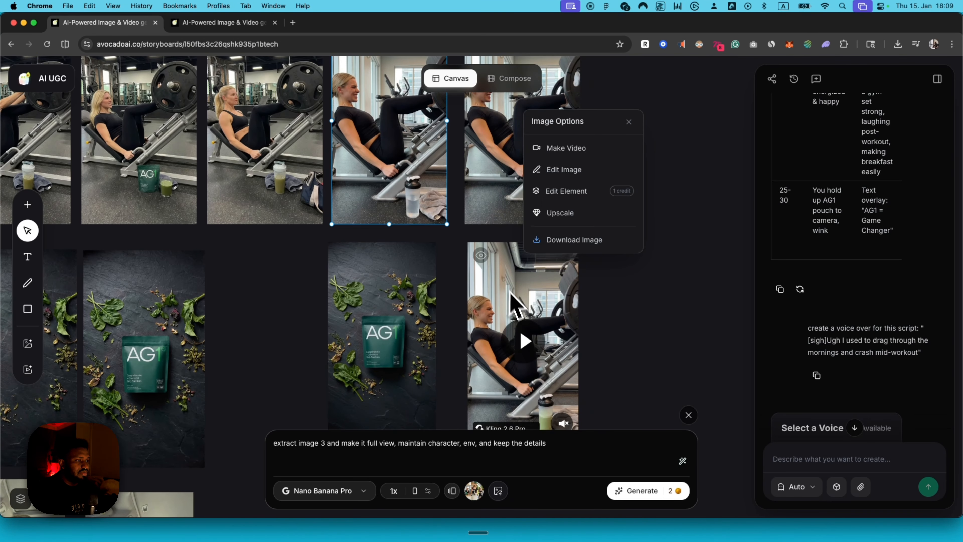
scroll(539, 334, "down", 2)
scroll(539, 334, "right", 3)
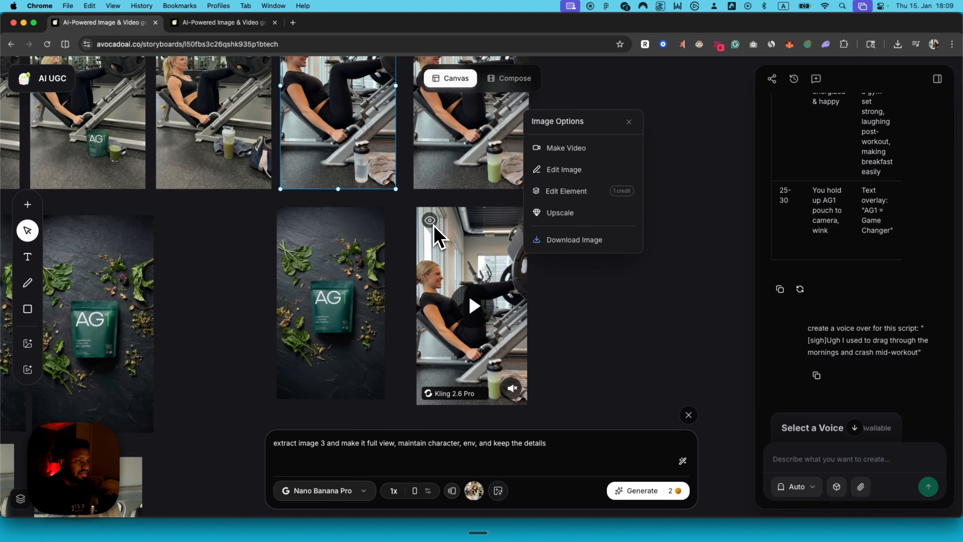
left_click(433, 224)
scroll(434, 227, "down", 3)
left_click(436, 328)
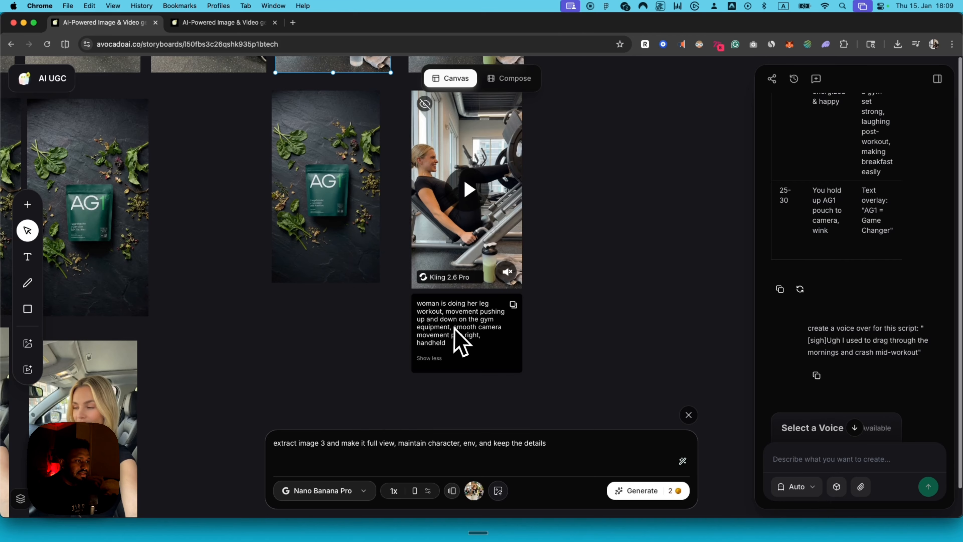
scroll(461, 344, "up", 5)
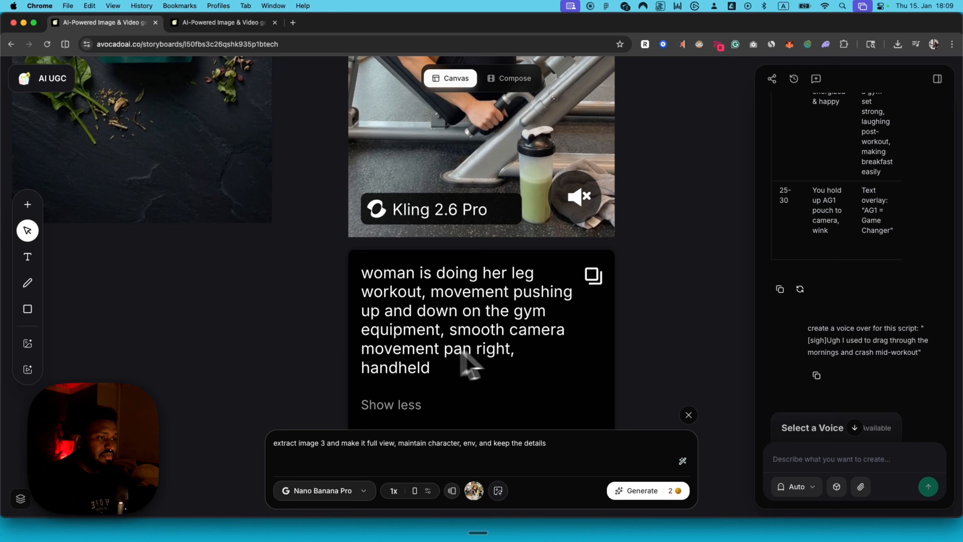
scroll(555, 265, "up", 5)
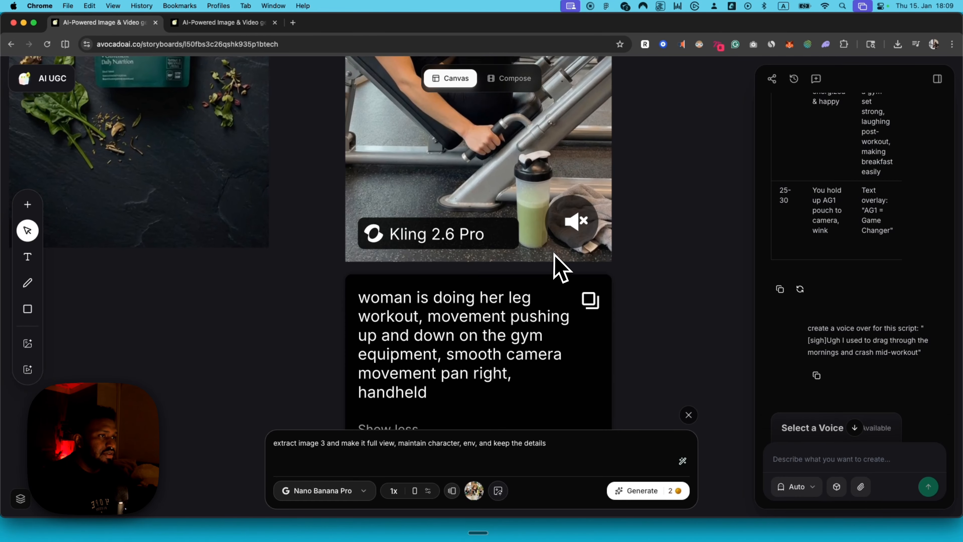
Step: Play the Kling 2.6 Pro leg workout video with its sound on
left_click(580, 371)
left_click(485, 167)
scroll(490, 178, "down", 5)
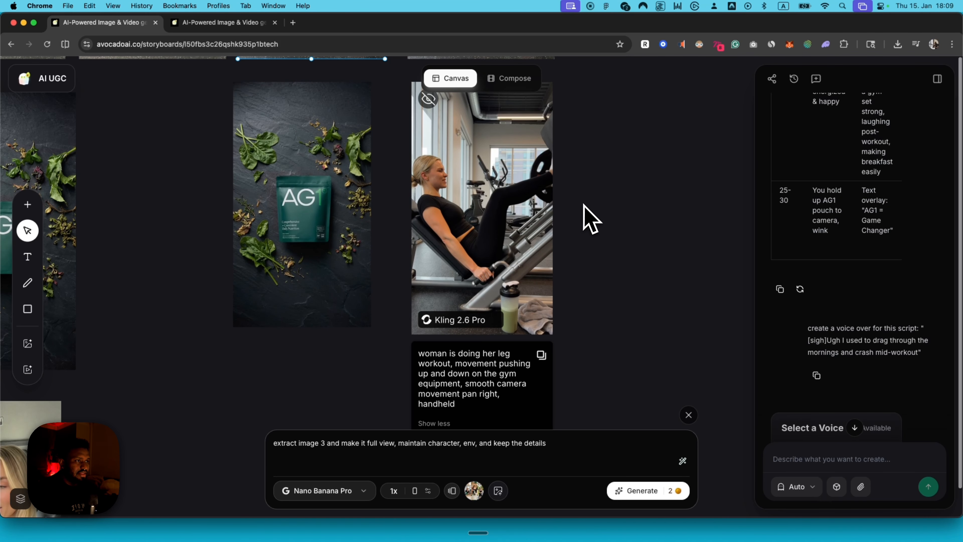
Step: Compare the leg workout video with the two side-view leg press images above it
scroll(587, 215, "up", 3)
scroll(587, 214, "down", 10)
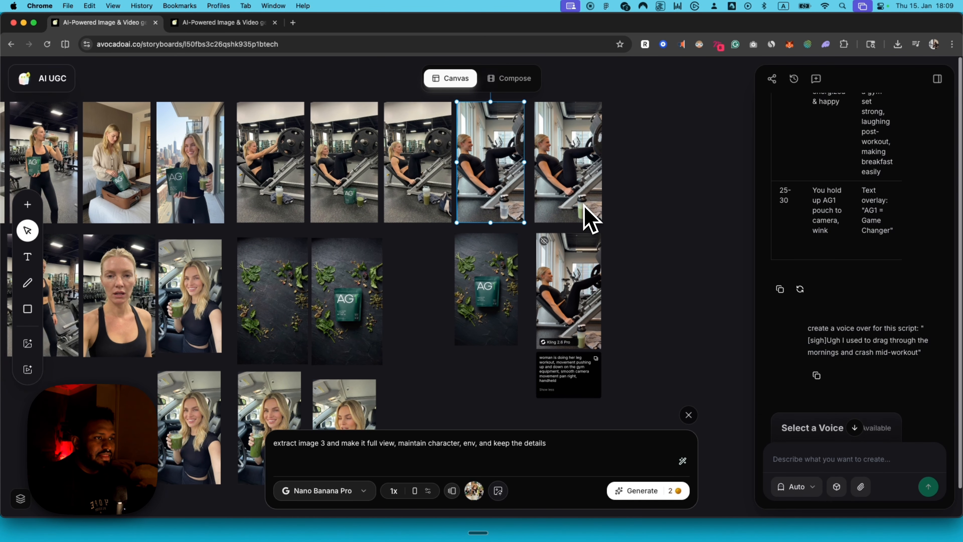
scroll(584, 206, "left", 2)
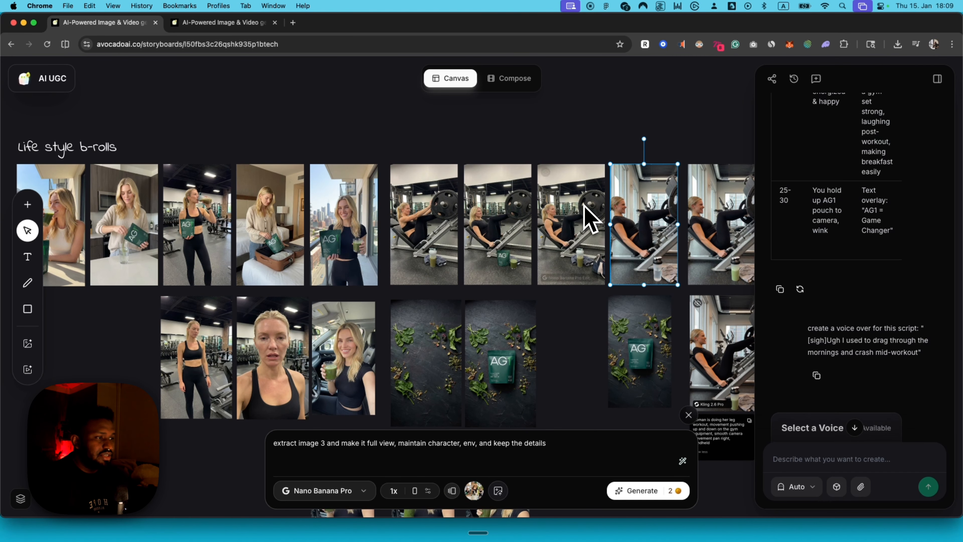
scroll(643, 351, "right", 3)
scroll(569, 370, "up", 10)
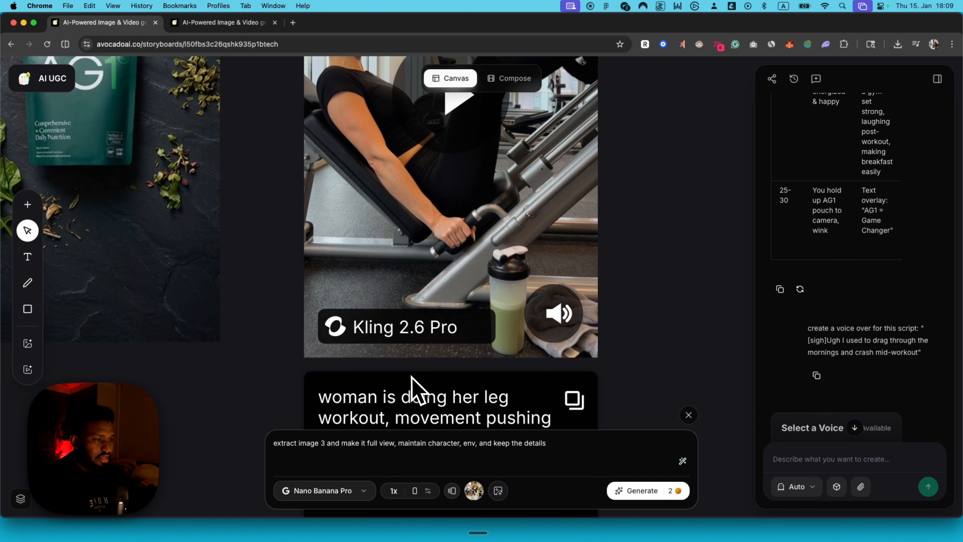
scroll(504, 349, "down", 5)
scroll(520, 334, "up", 5)
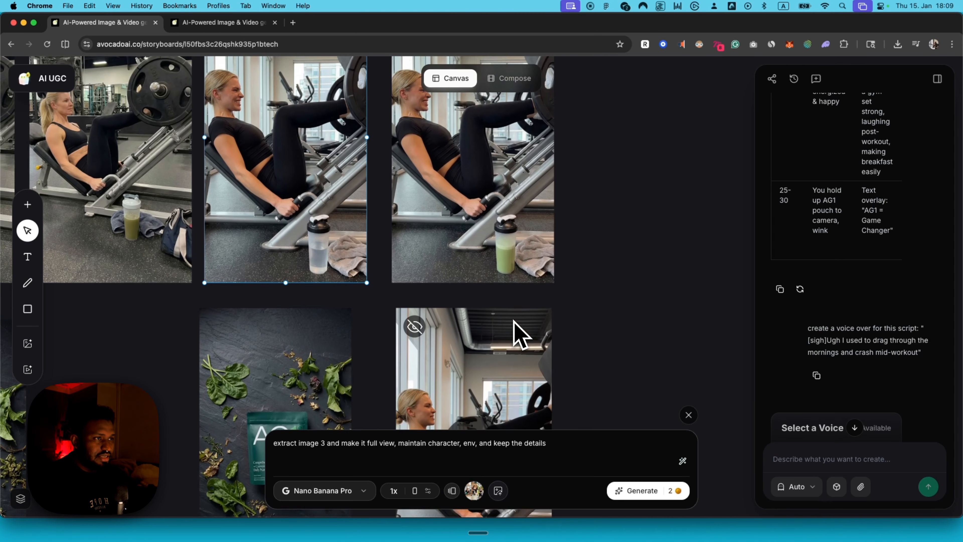
Step: Set up a video from the leg press image with the clear shaker bottle in Kling v2.6 Pro and select the old prompt text
scroll(514, 319, "up", 2)
left_click(512, 274)
left_click(348, 244)
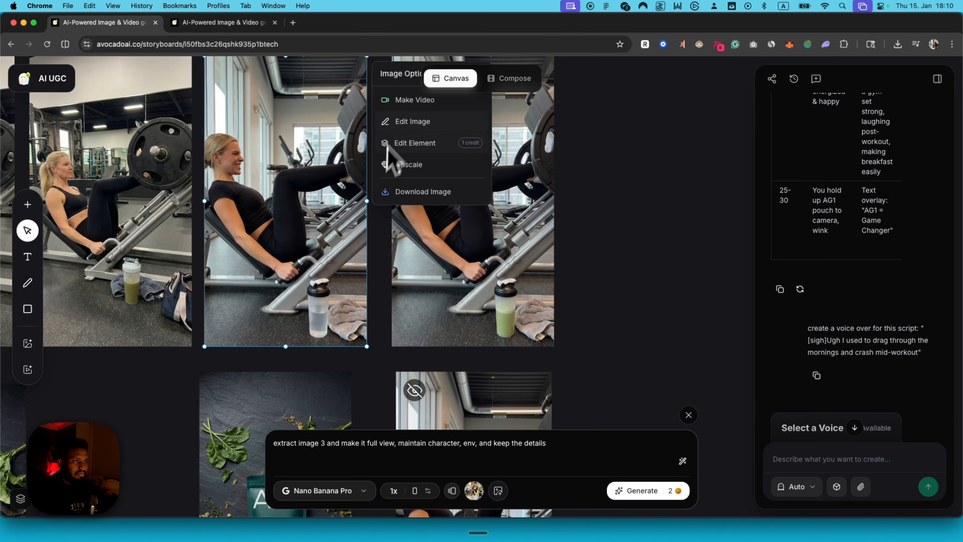
left_click(400, 99)
scroll(341, 364, "up", 1)
left_click(341, 370)
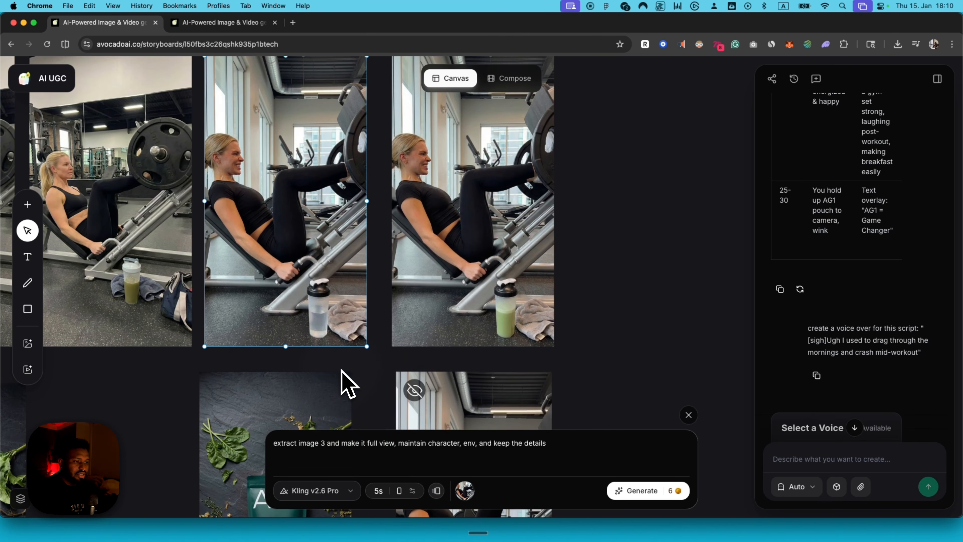
triple_click(536, 443)
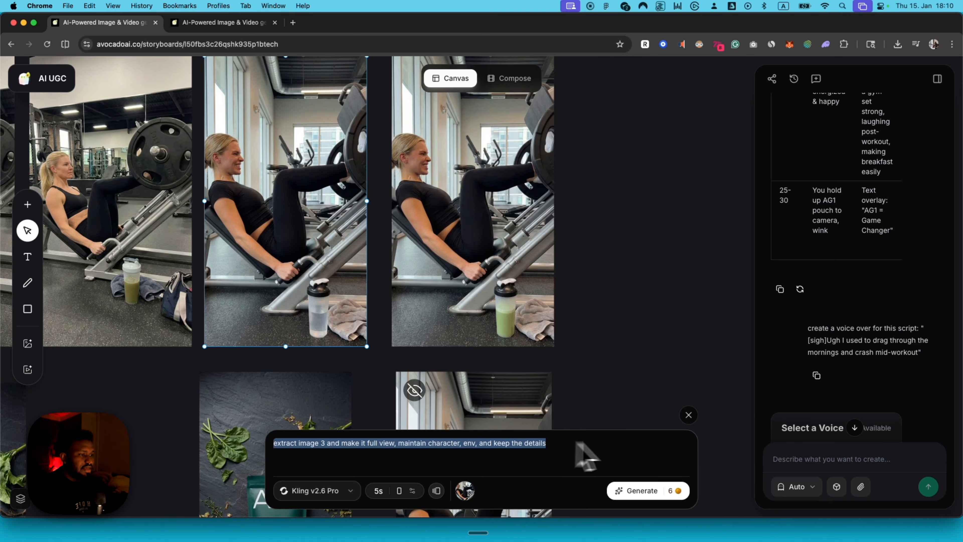
Step: Look over the gym, car selfie and product images in the lifestyle b-roll rows
scroll(570, 350, "left", 4)
scroll(570, 351, "up", 2)
scroll(596, 351, "down", 3)
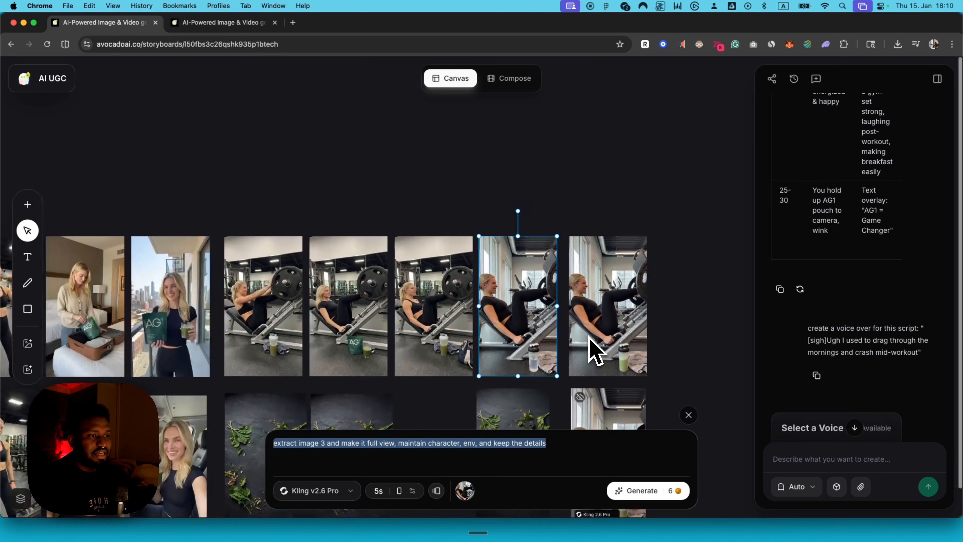
scroll(598, 351, "left", 5)
scroll(224, 282, "down", 10)
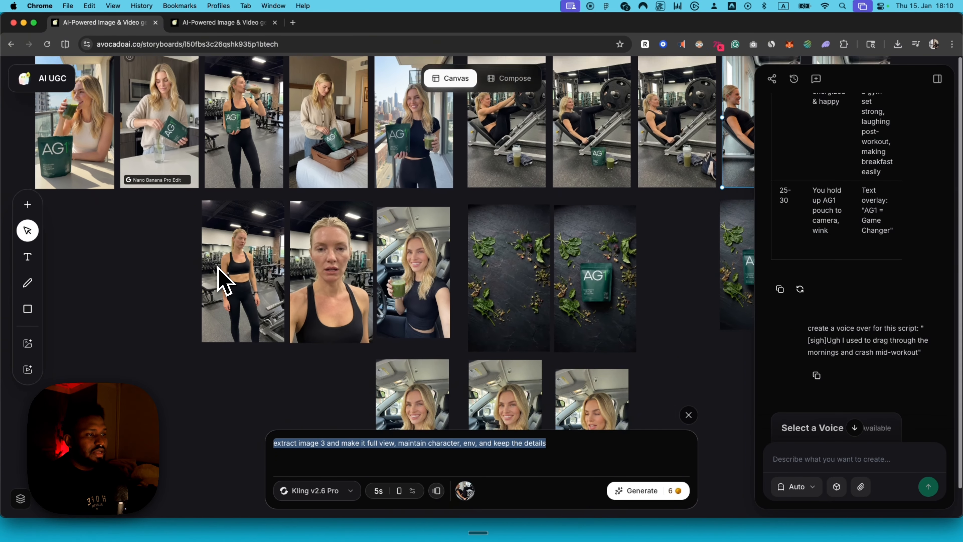
scroll(224, 281, "up", 6)
scroll(224, 283, "left", 4)
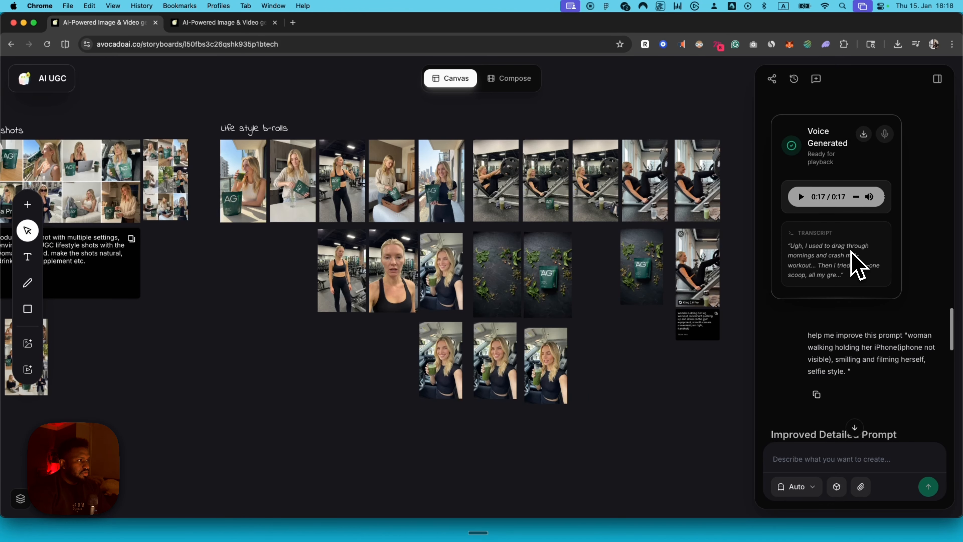
Step: Review the 30s AG1 UGC script's b-roll and voiceover columns and the voice-over request in the chat history
scroll(859, 260, "up", 1)
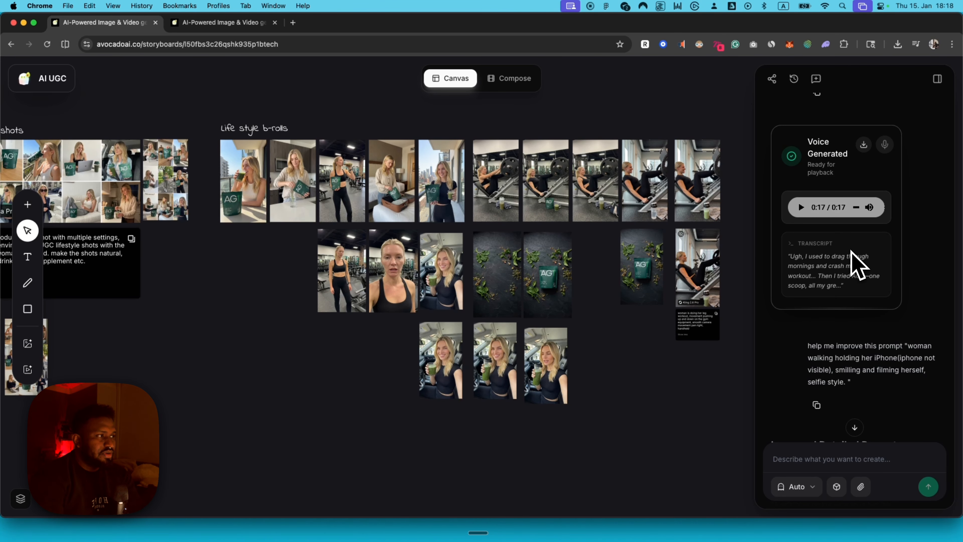
scroll(859, 264, "up", 10)
key("ctrl+Up")
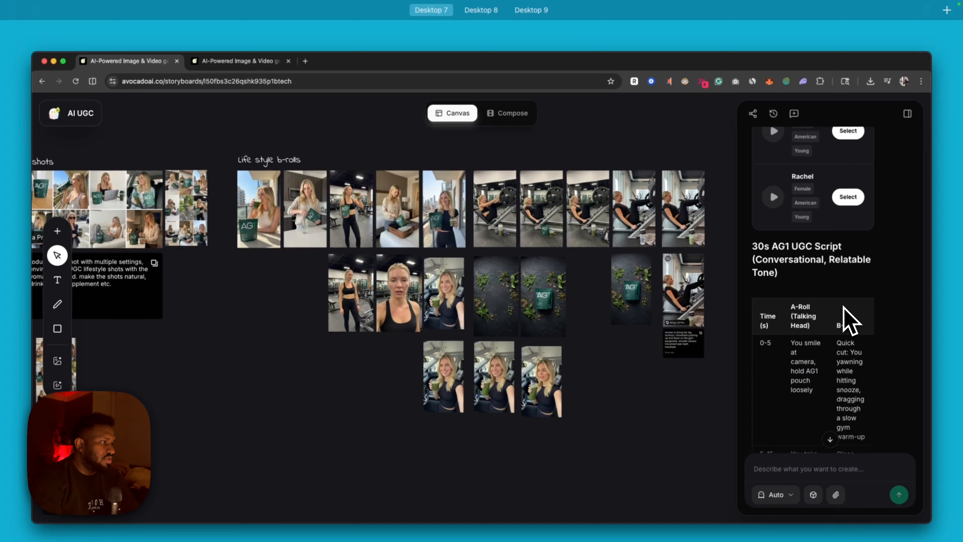
key("ctrl+Up")
scroll(838, 334, "down", 1)
scroll(842, 345, "down", 5)
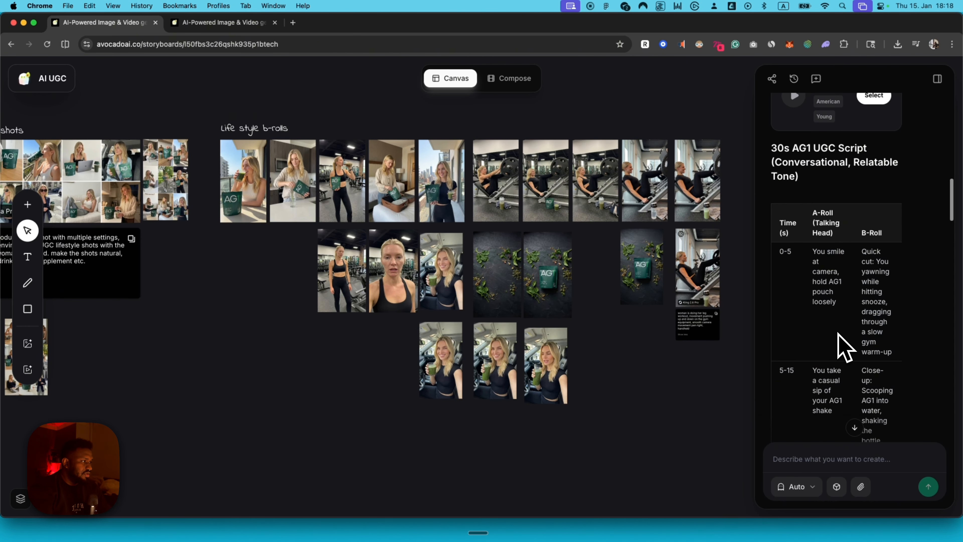
scroll(889, 216, "right", 3)
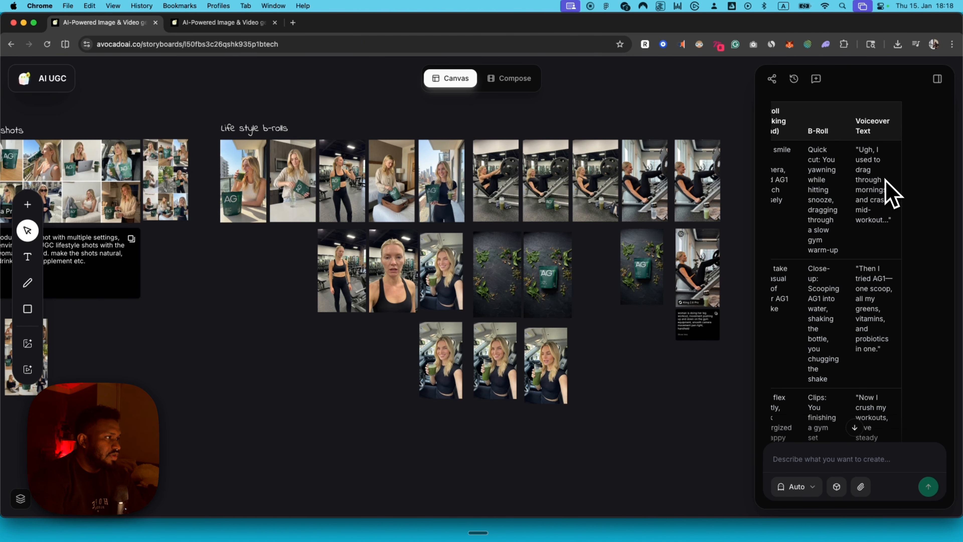
scroll(871, 216, "down", 10)
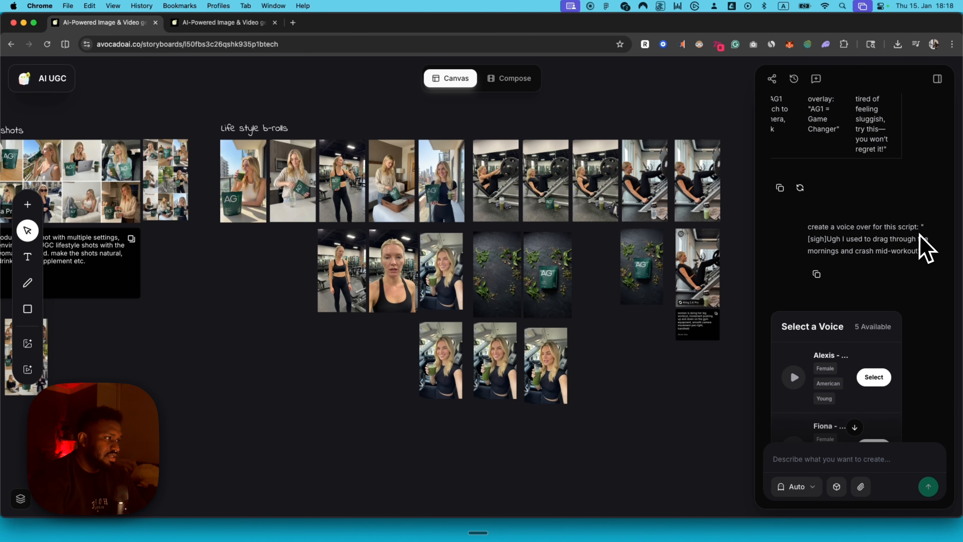
scroll(922, 259, "down", 5)
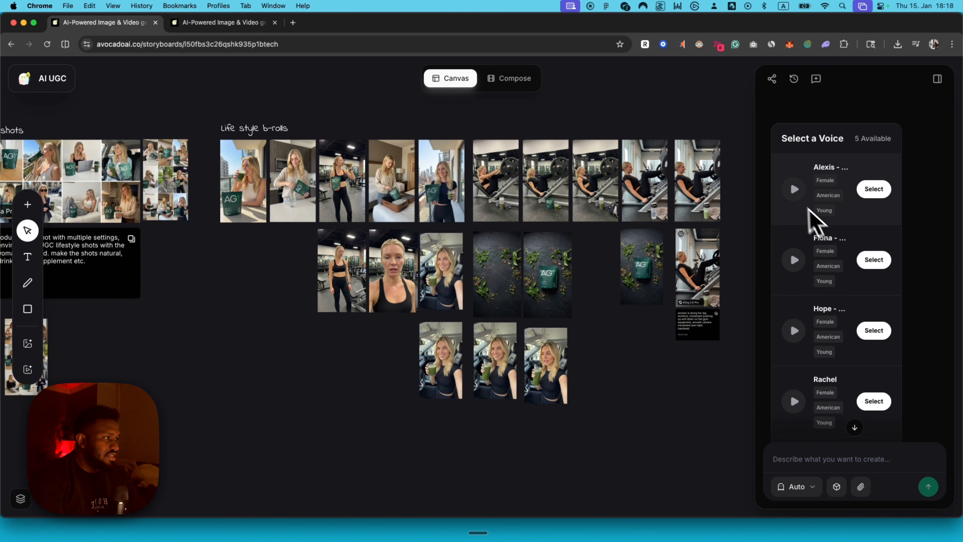
Step: Preview the Alexis and Fiona voice samples in the voice selection list
left_click(795, 198)
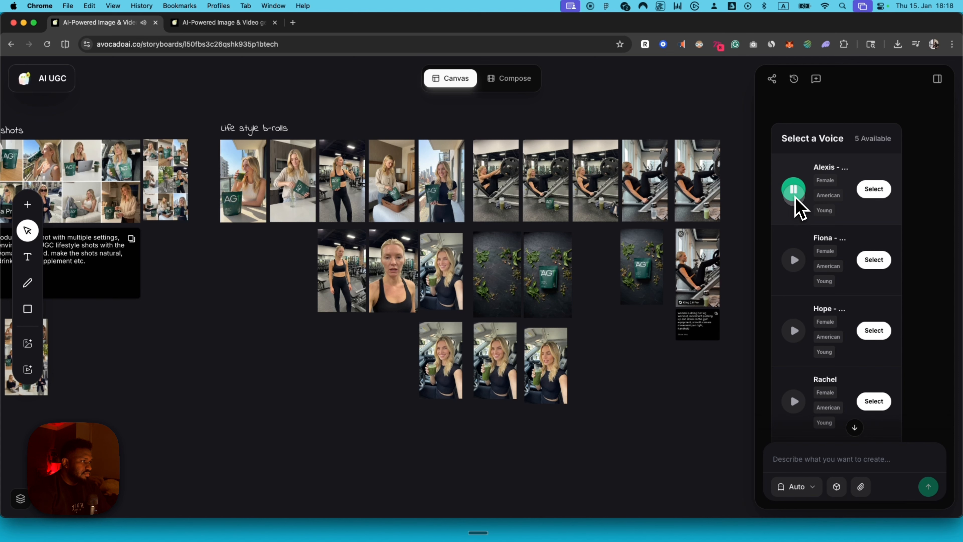
left_click(795, 260)
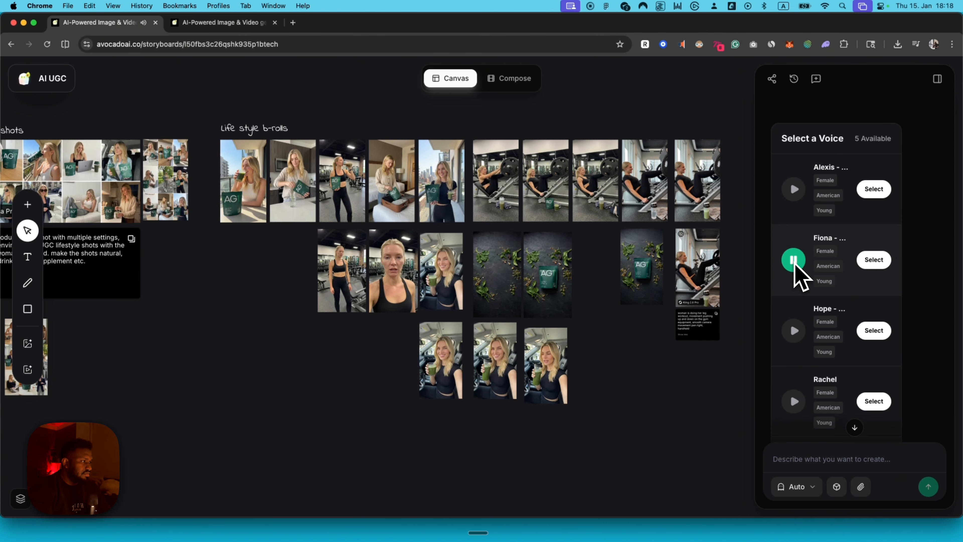
left_click(795, 331)
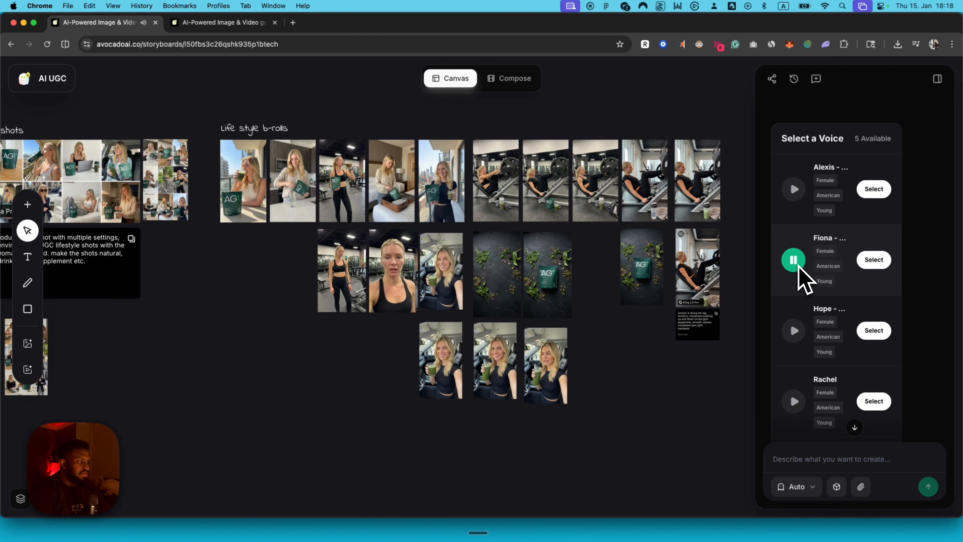
left_click(795, 261)
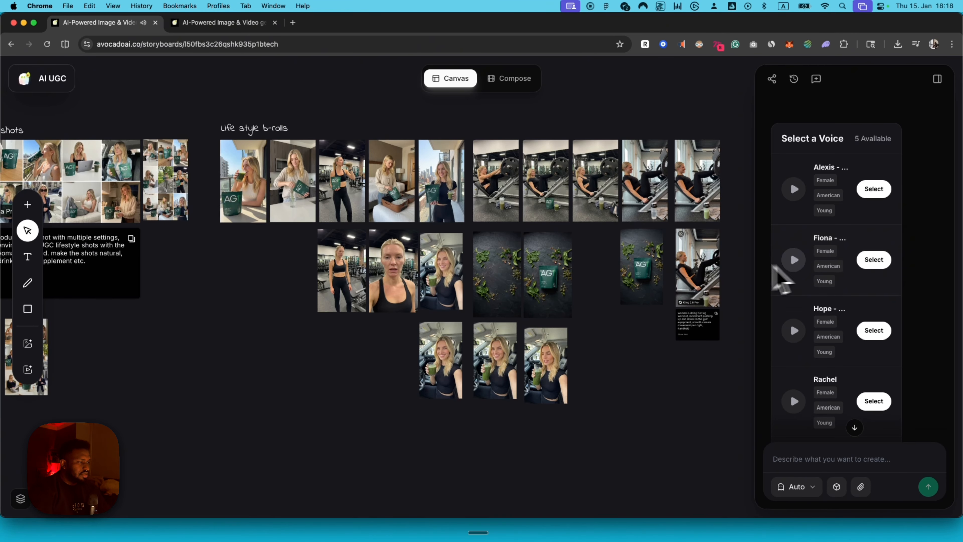
left_click(876, 263)
Step: Play the beginning of the generated voice-over and pause it partway through
scroll(884, 299, "down", 5)
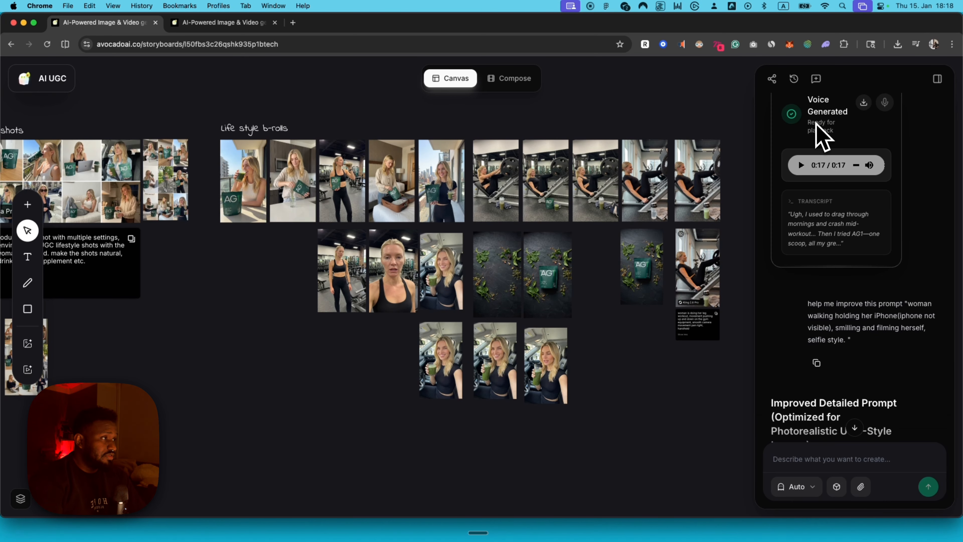
left_click(801, 165)
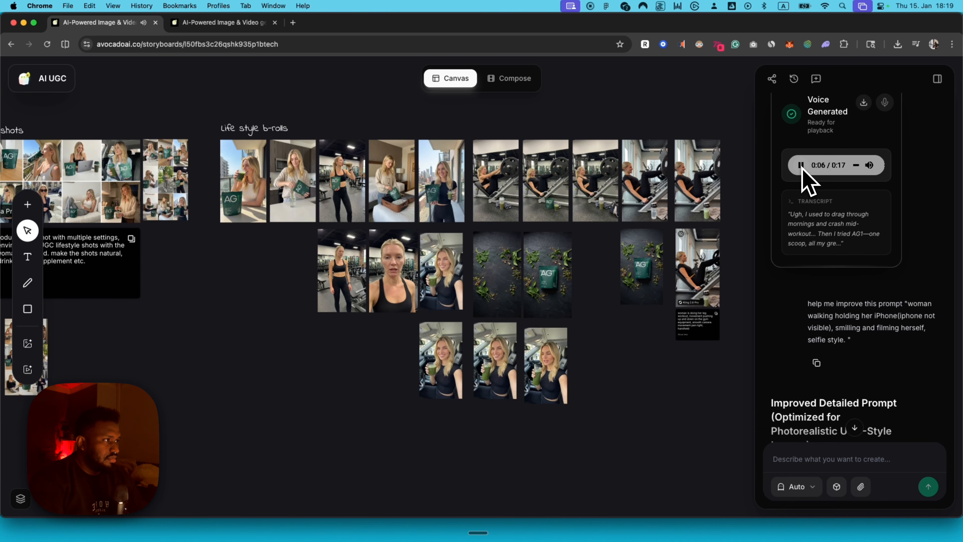
left_click(801, 165)
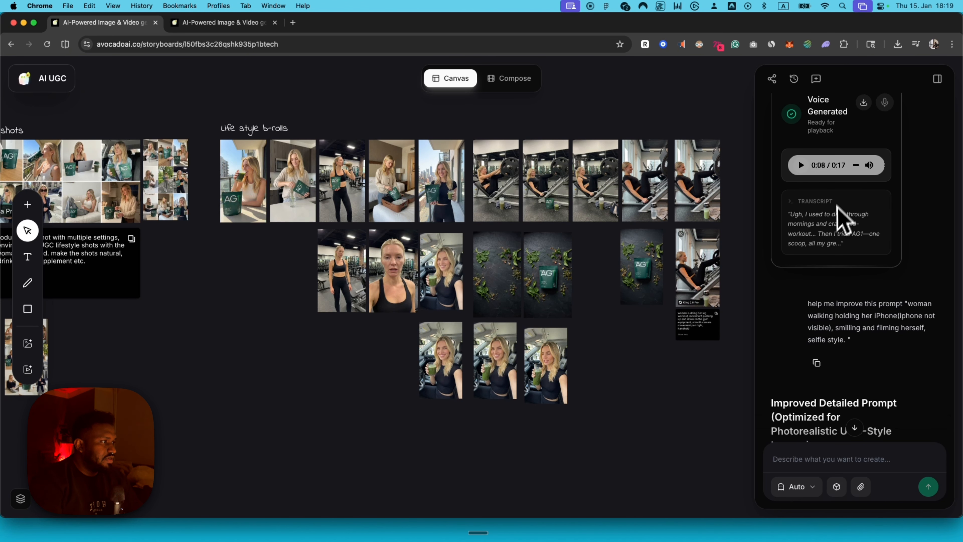
Step: Switch to CapCut and mark the opening voice-over range from 00:00:00:02 to 00:00:00:25 on the timeline
key("ctrl+Right")
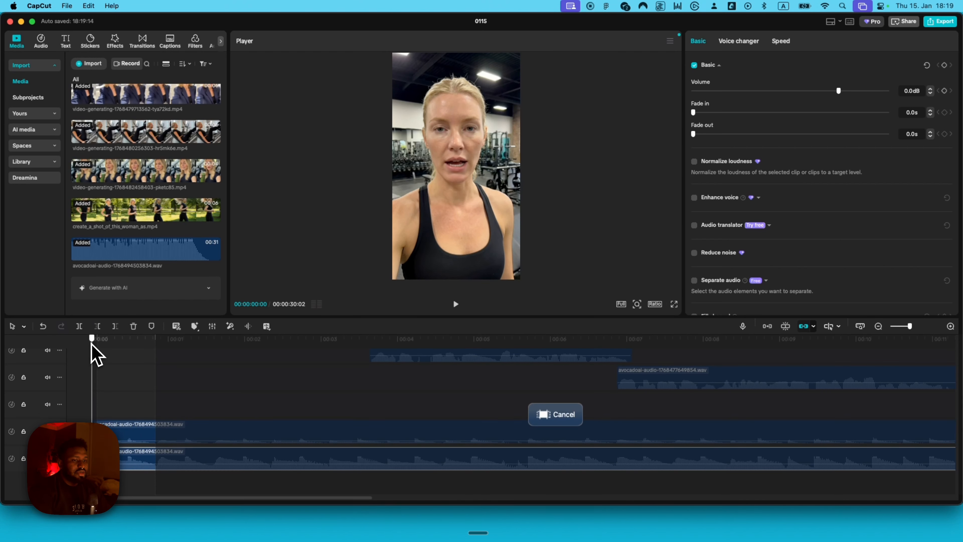
left_click_drag(91, 343, 97, 347)
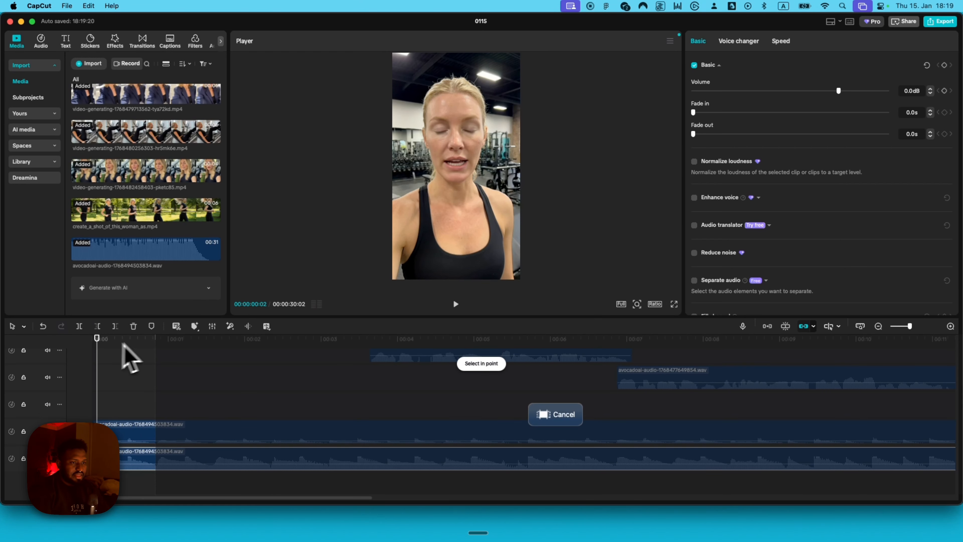
left_click(156, 341)
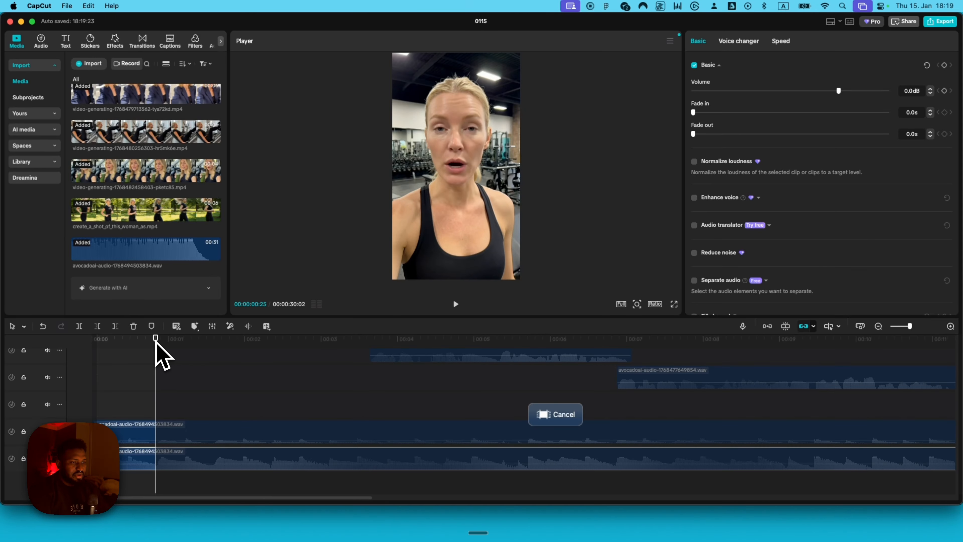
left_click(209, 340)
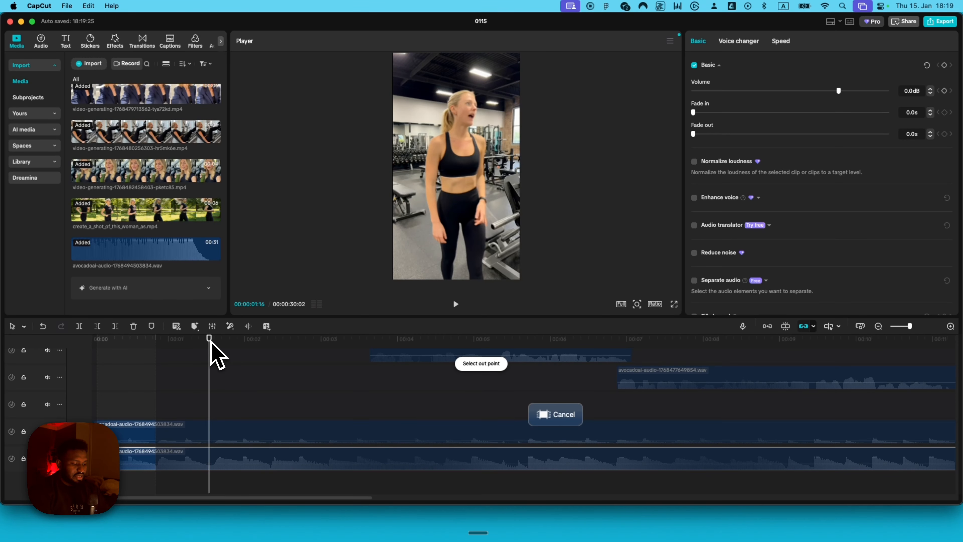
left_click(209, 340)
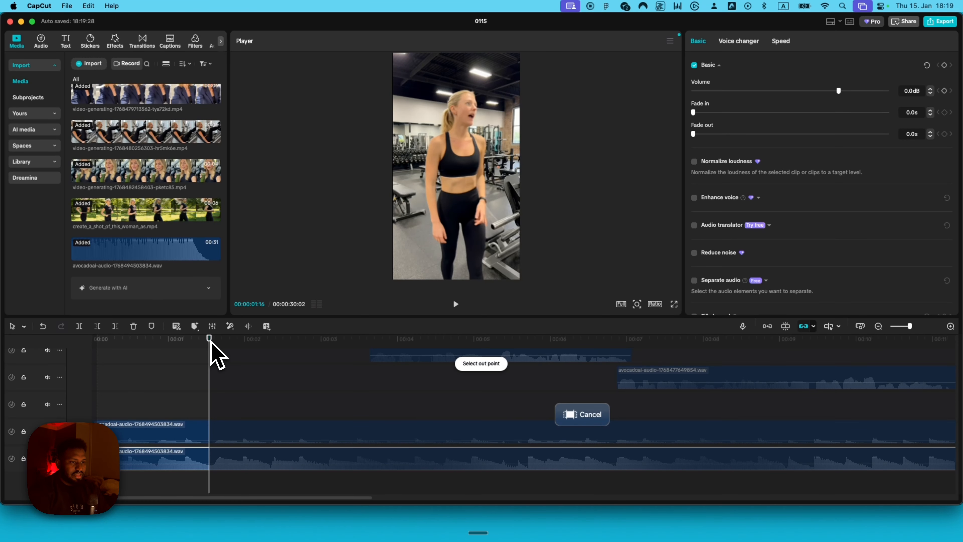
left_click(156, 344)
left_click(156, 343)
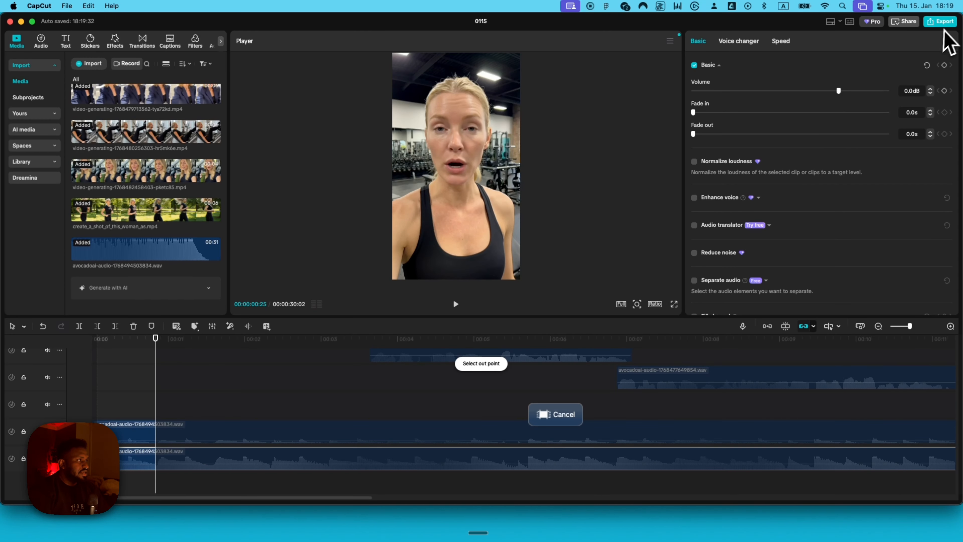
Step: Inspect the MP3 audio option in the export settings and close them without exporting
left_click(940, 22)
scroll(521, 321, "down", 2)
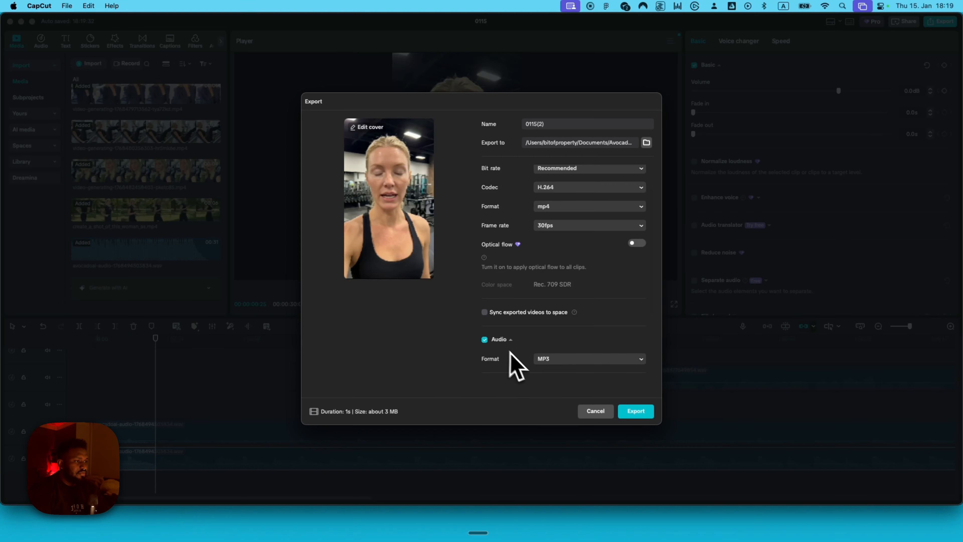
scroll(510, 353, "down", 5)
left_click(605, 415)
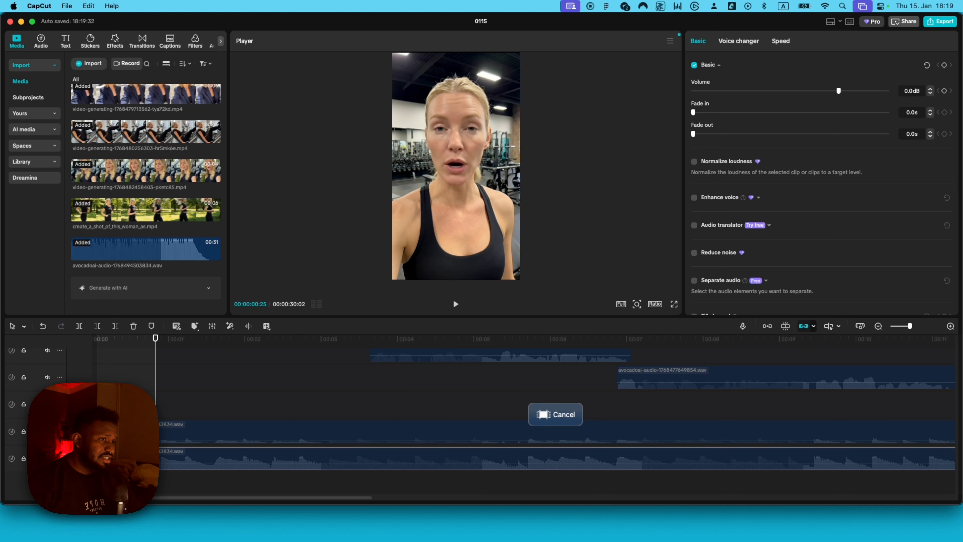
Step: Return to the Avocado AI storyboard and try setting up a Fabric 1.0 Fast video from the tired gym selfie with intro vo.MP3
key("ctrl+Left")
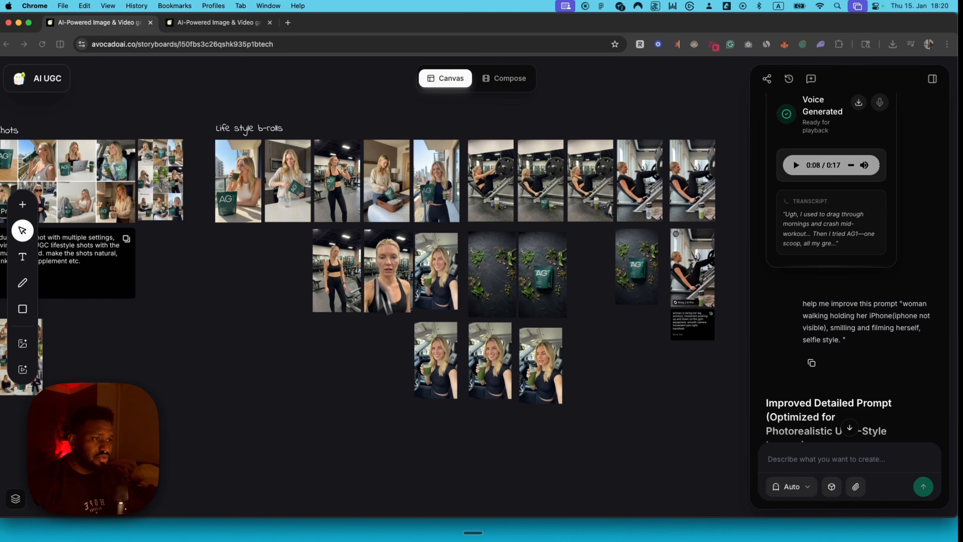
left_click(396, 291)
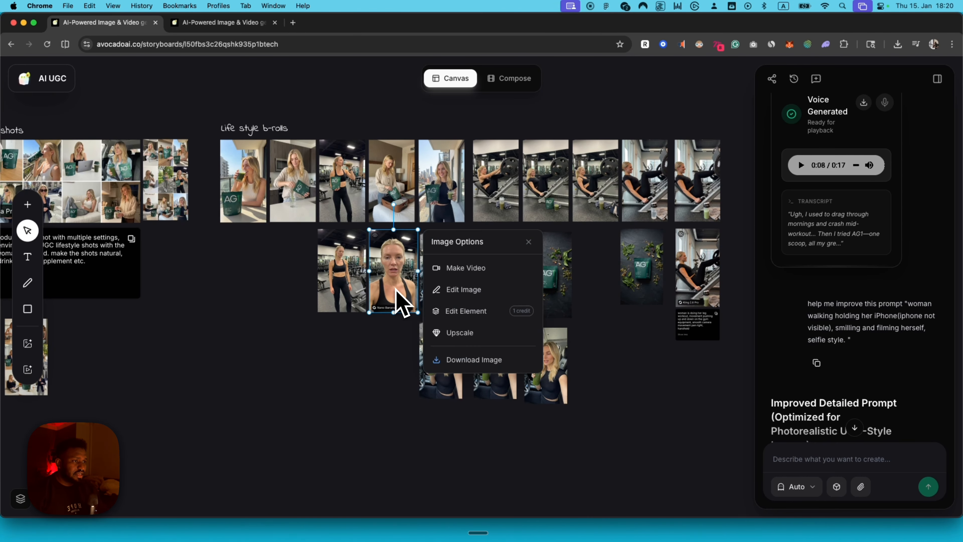
scroll(394, 284, "up", 5)
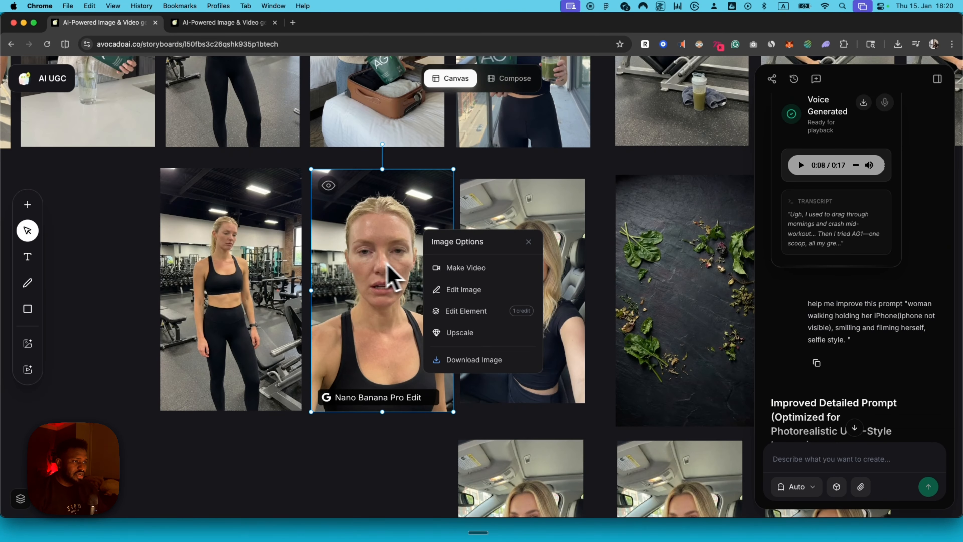
left_click(437, 268)
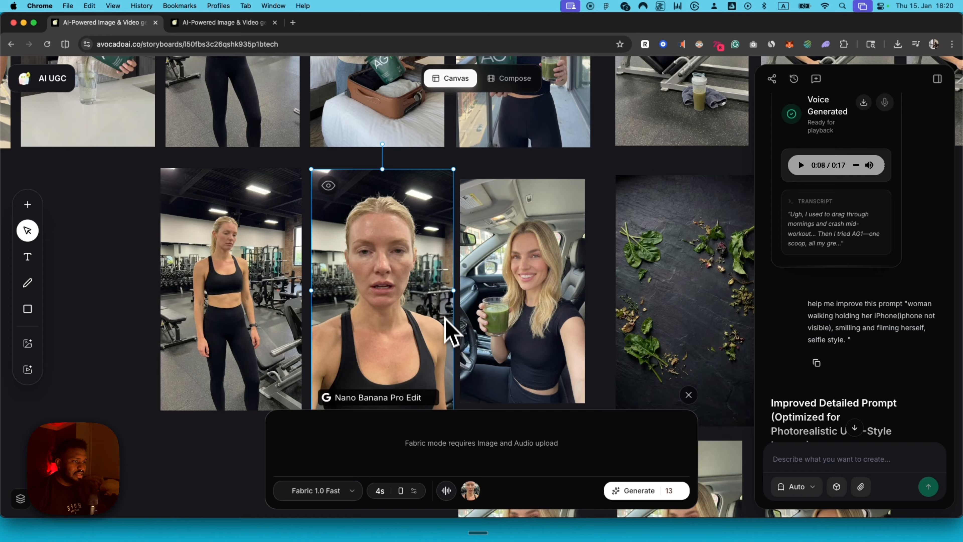
left_click(448, 490)
left_click(581, 240)
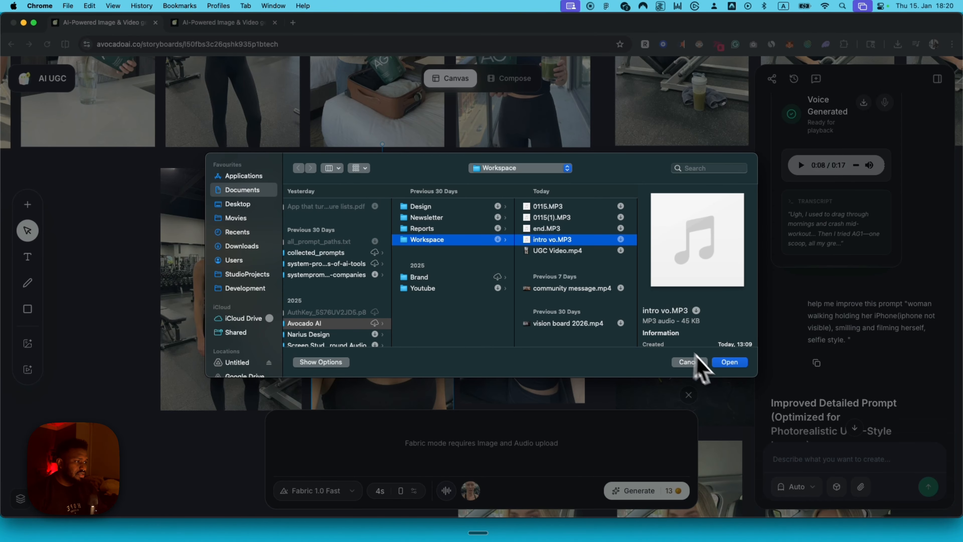
left_click(729, 363)
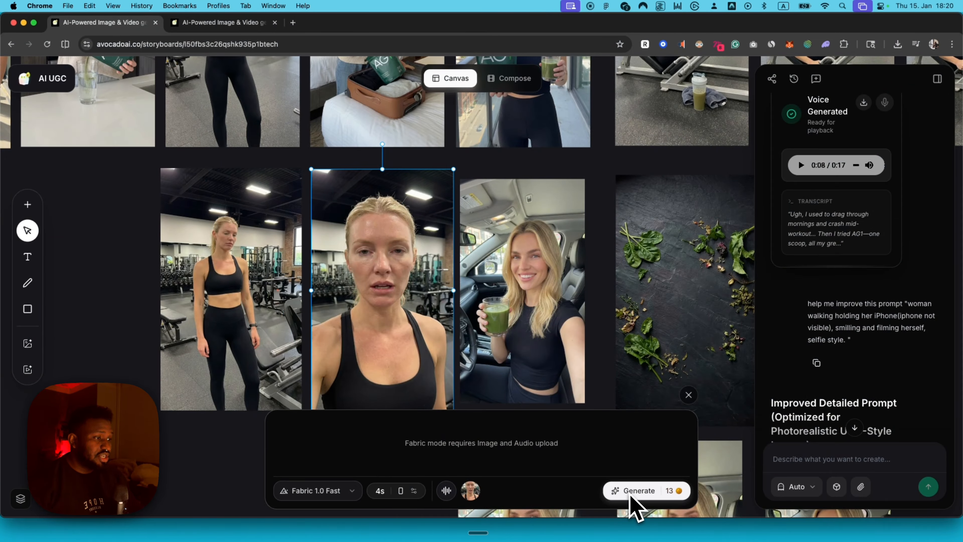
left_click(689, 394)
Step: Collapse the storyboard chat, switch to CapCut and play the opening gym clips from the start of the timeline
left_click(938, 79)
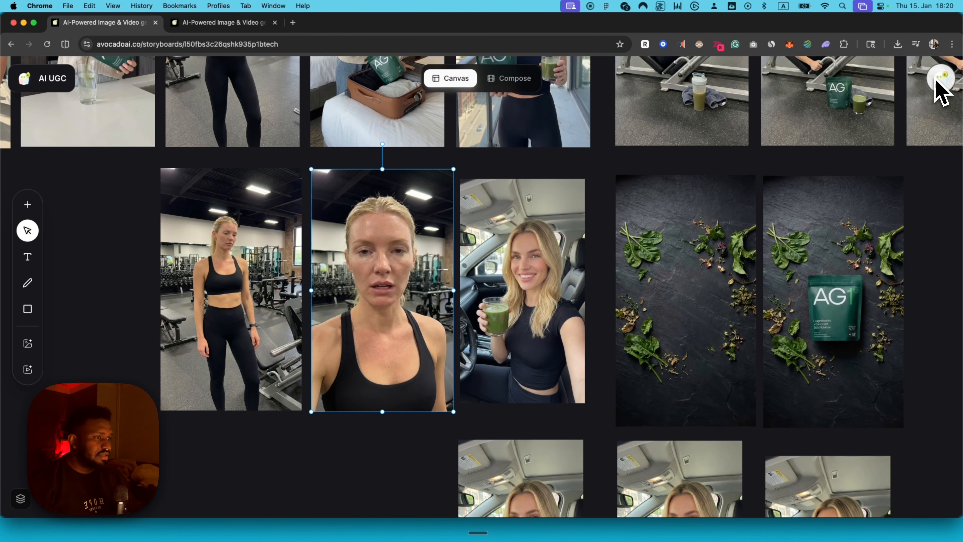
scroll(540, 307, "right", 3)
key("ctrl+Right")
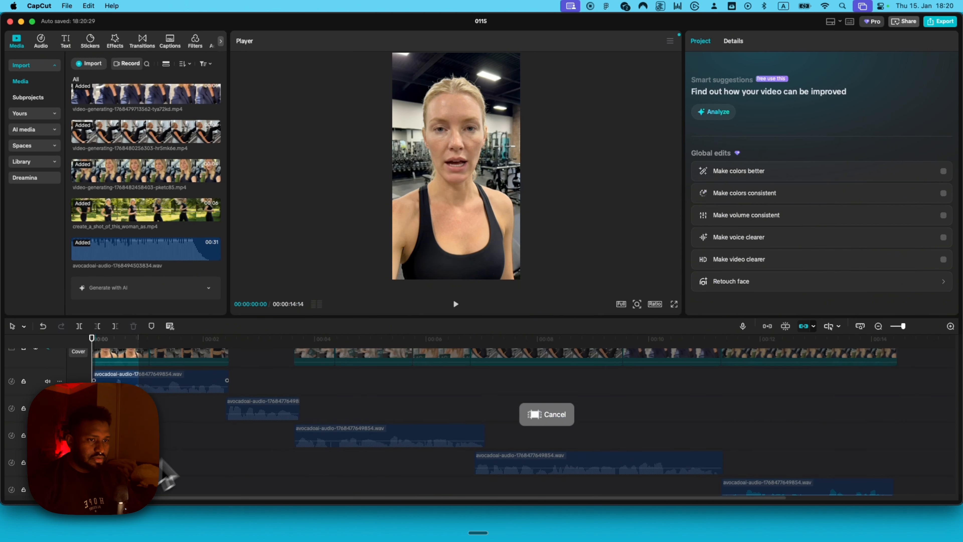
scroll(215, 387, "up", 5)
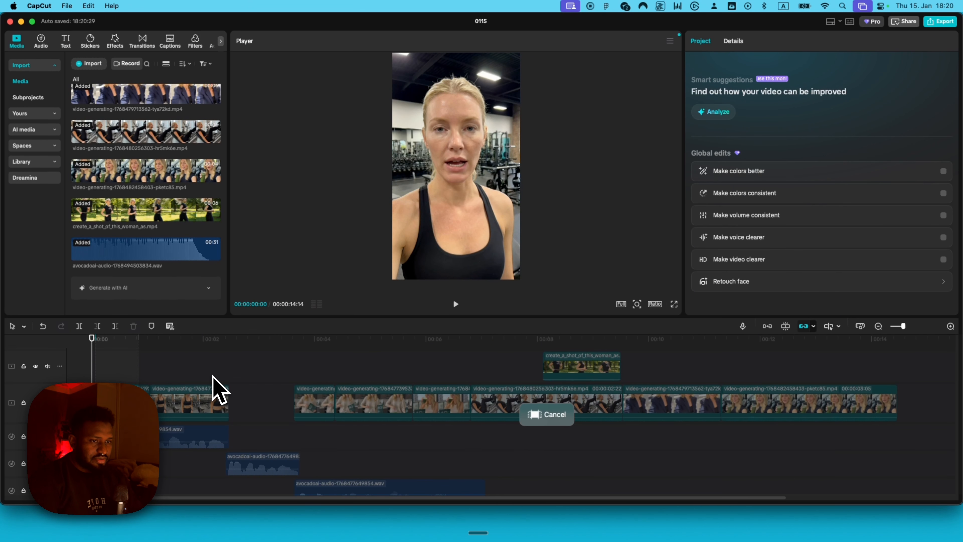
key("space")
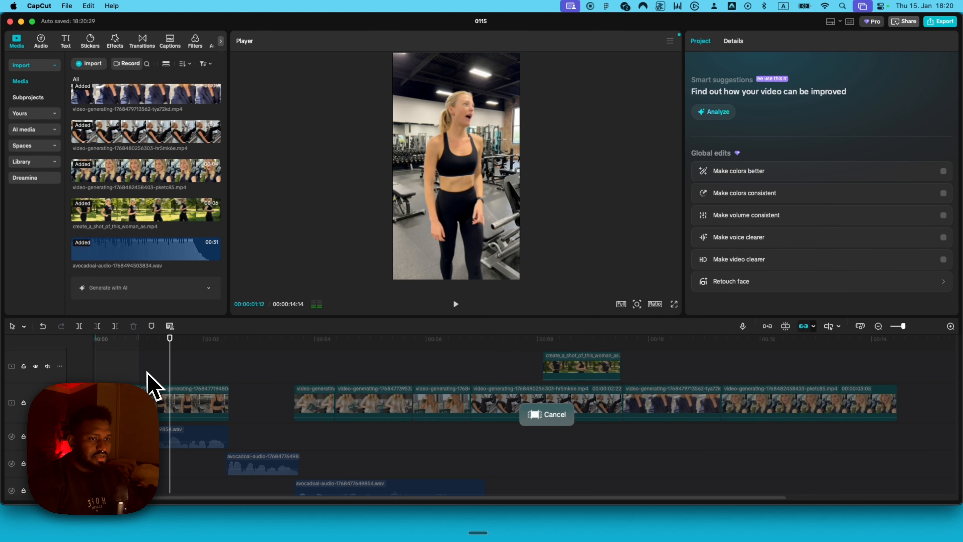
left_click(94, 338)
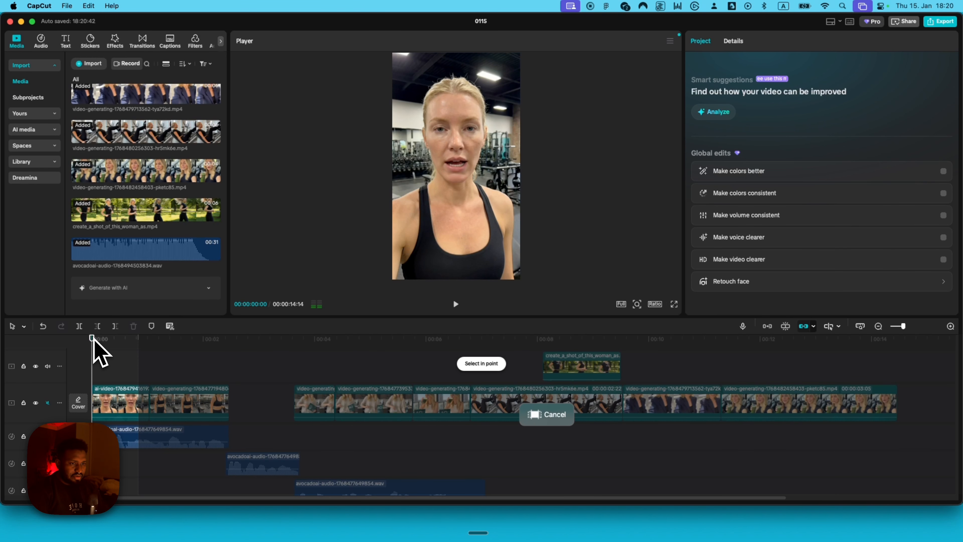
key("space")
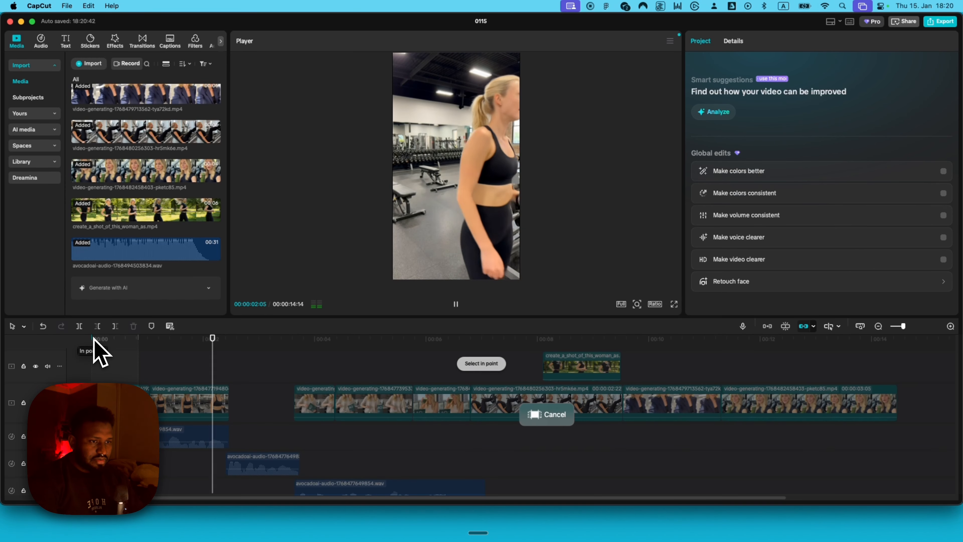
Step: Switch to the Avocado AI storyboard and look through the lifestyle b-rolls to the Fabric lip-sync clip of the car selfie
key("super+Tab")
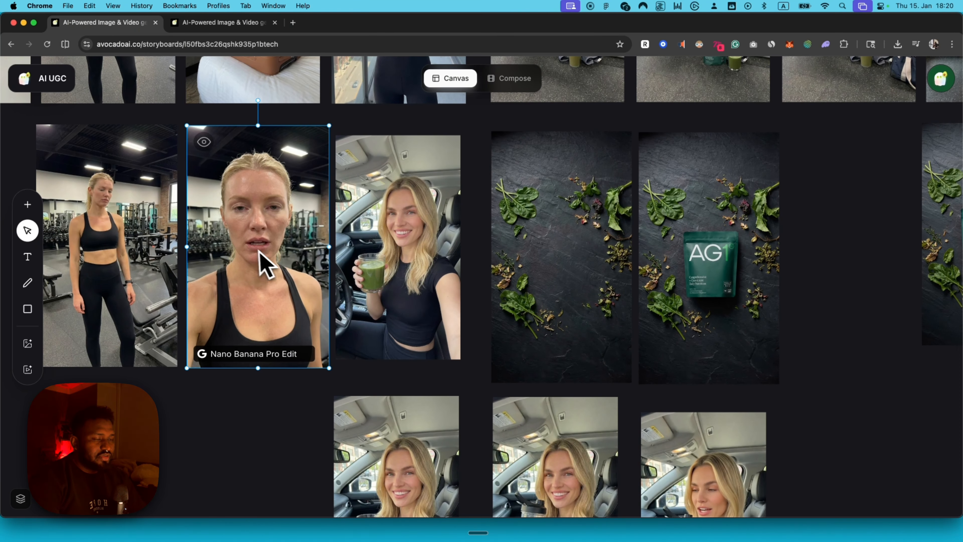
scroll(253, 263, "down", 5)
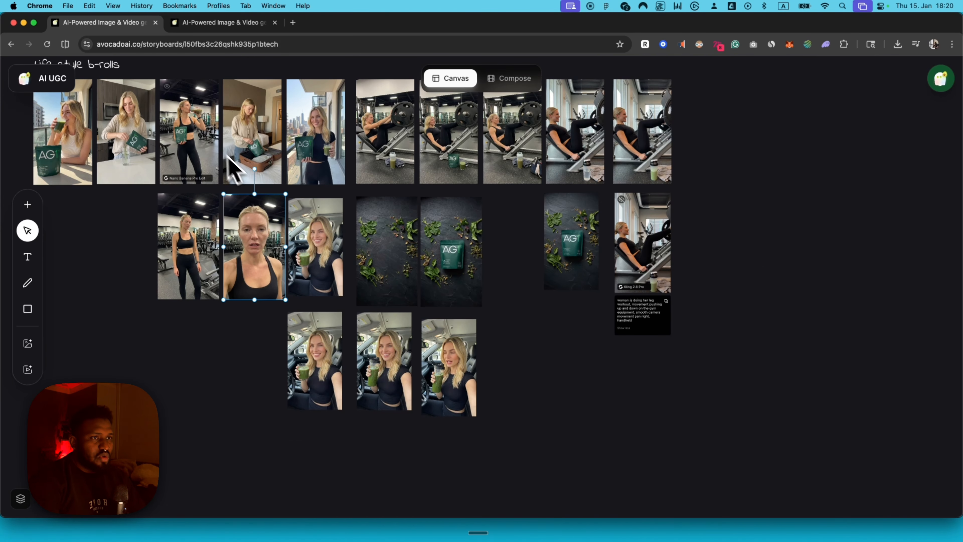
scroll(284, 217, "up", 5)
scroll(279, 207, "down", 5)
scroll(279, 215, "left", 10)
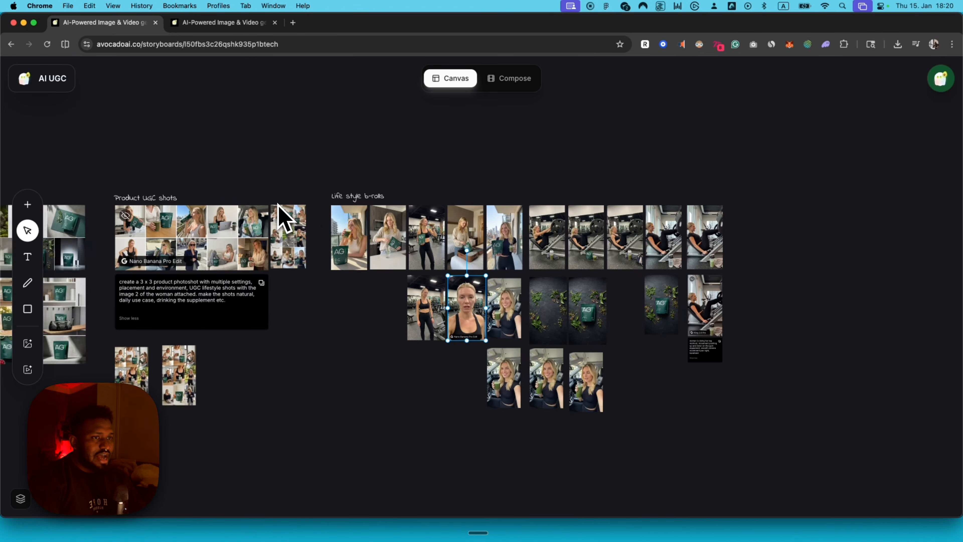
scroll(279, 216, "right", 5)
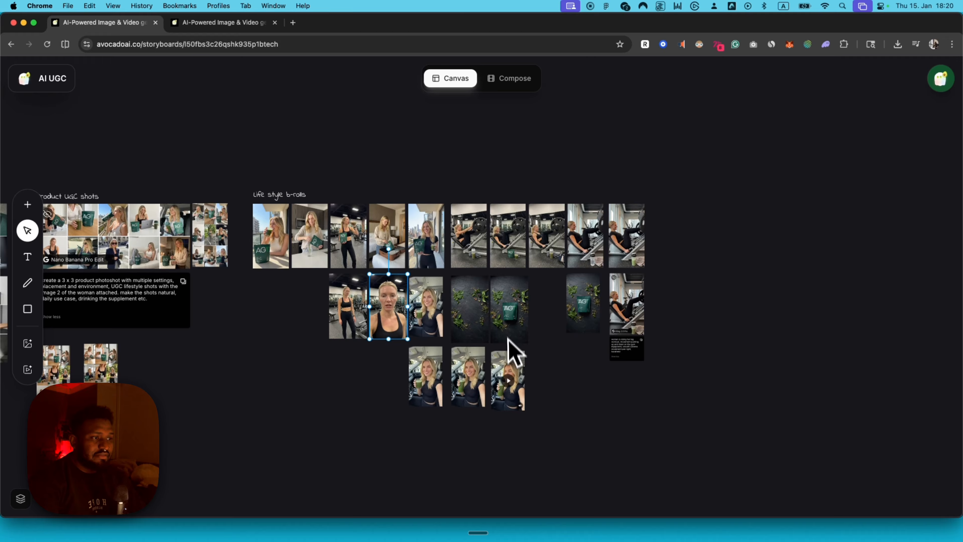
scroll(522, 401, "up", 5)
scroll(529, 408, "up", 5)
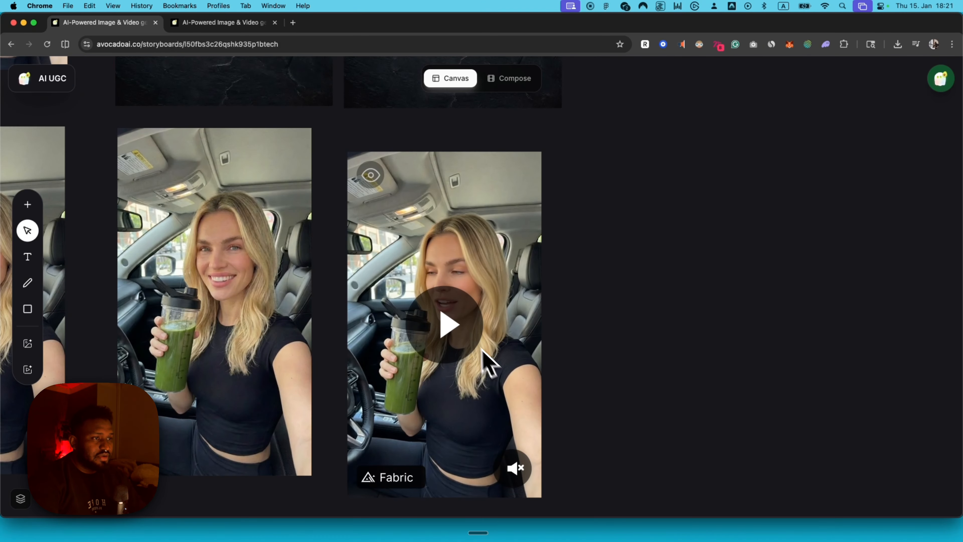
left_click(488, 366)
left_click(284, 279)
scroll(284, 279, "down", 8)
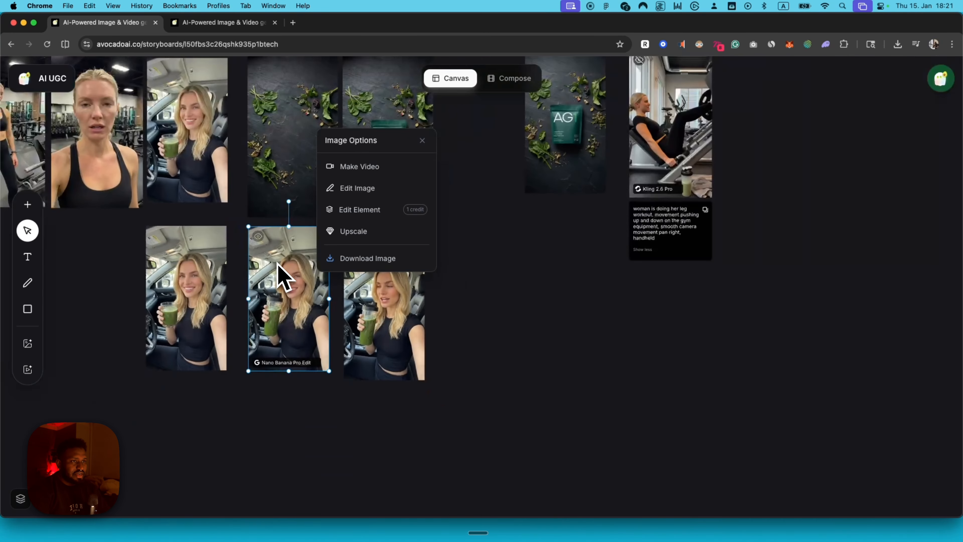
left_click(235, 148)
left_click(286, 156)
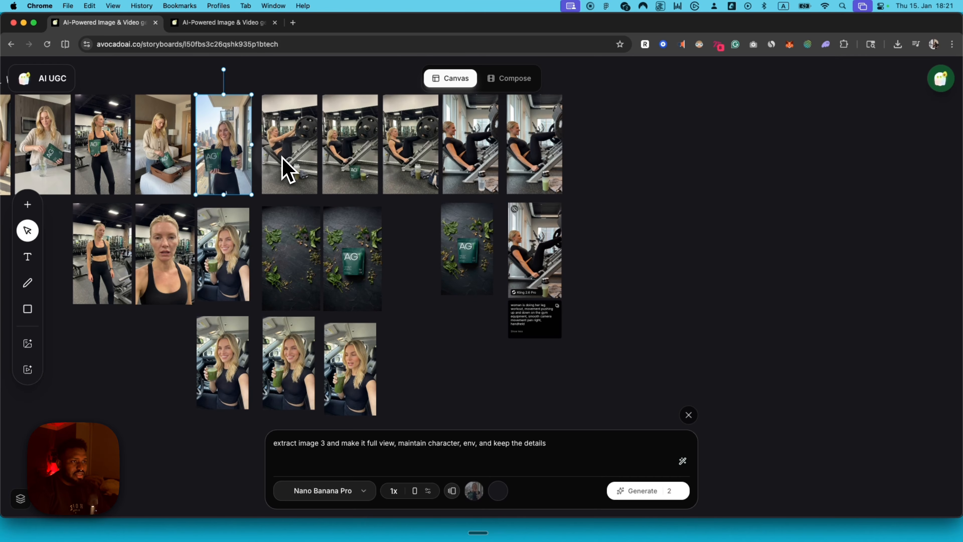
Step: Expand and read the full Nano Banana Pro Edit prompt below the car selfie with the gym bottle
scroll(273, 338, "down", 3)
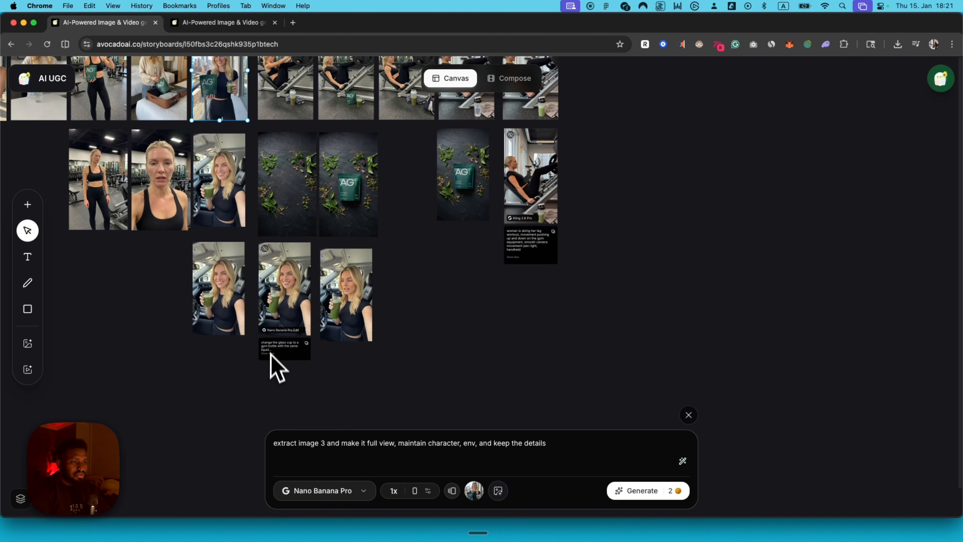
scroll(273, 365, "up", 10)
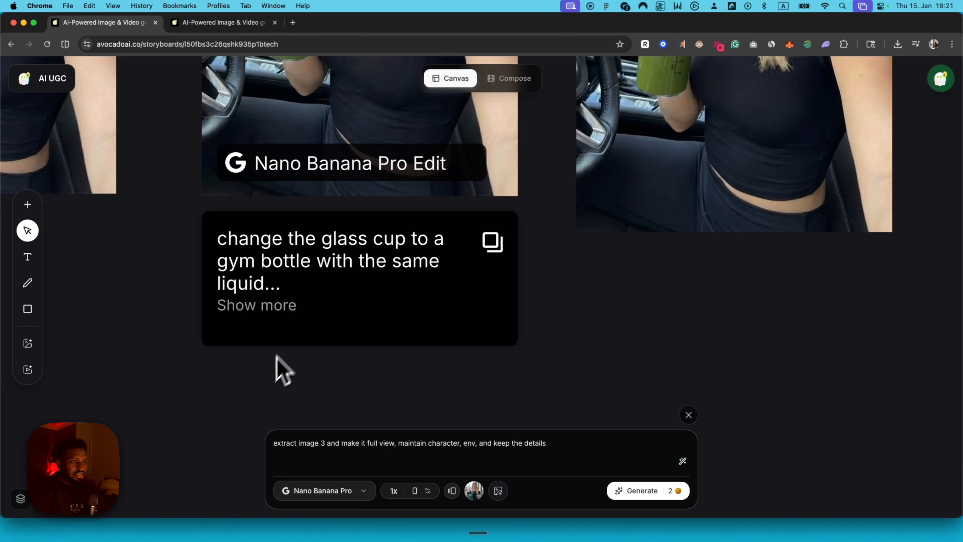
left_click(258, 306)
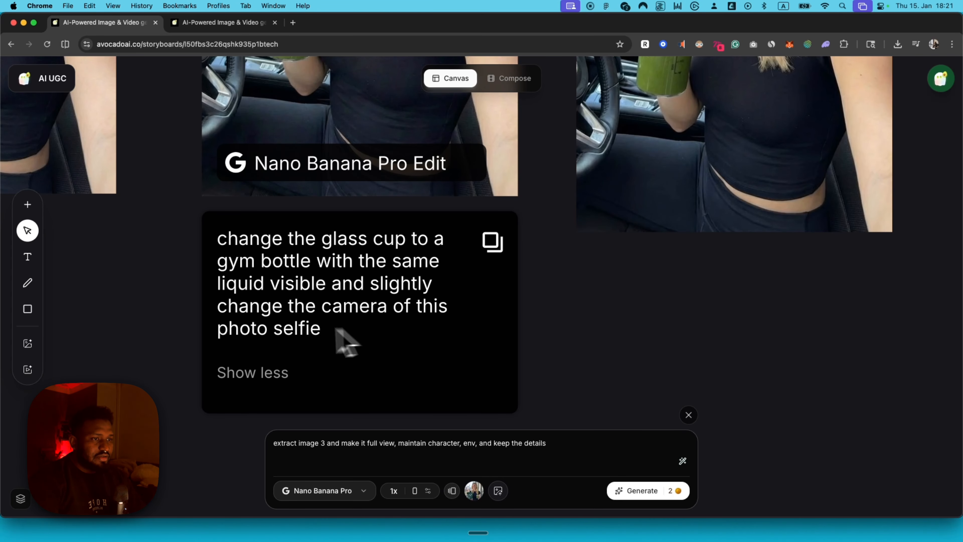
scroll(314, 364, "down", 5)
scroll(318, 366, "down", 2)
scroll(318, 370, "up", 2)
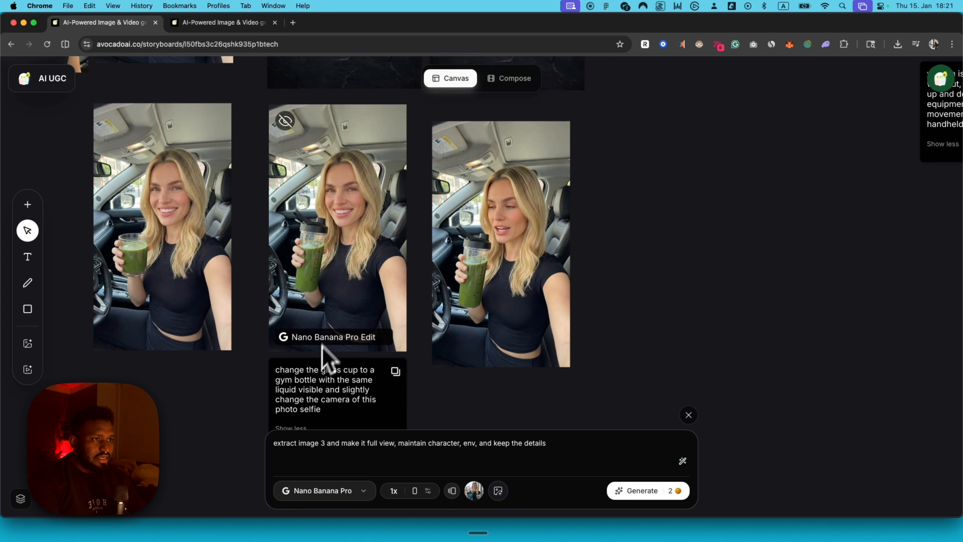
Step: Inspect the Fabric 1.0 Fast video setup for the gym-bottle car selfie and close it without generating
left_click(389, 261)
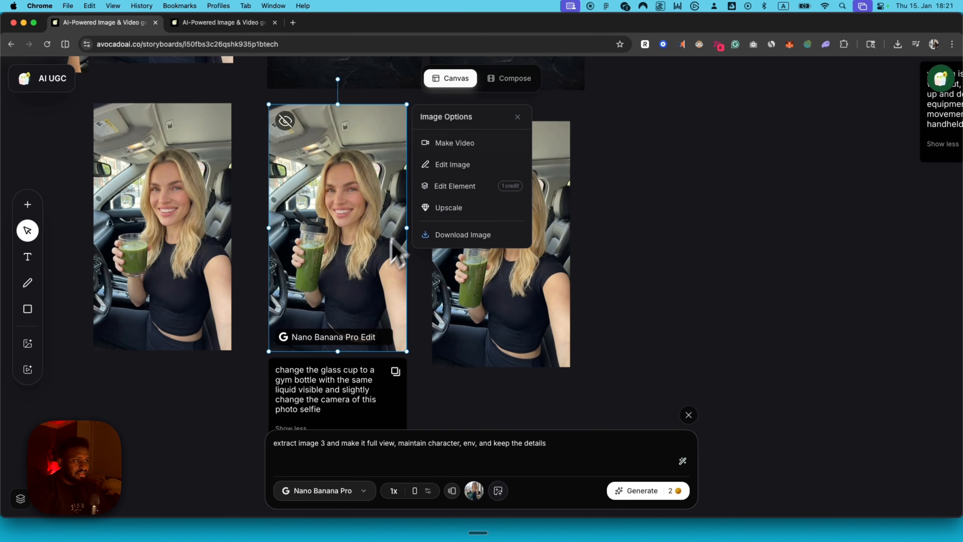
left_click(457, 144)
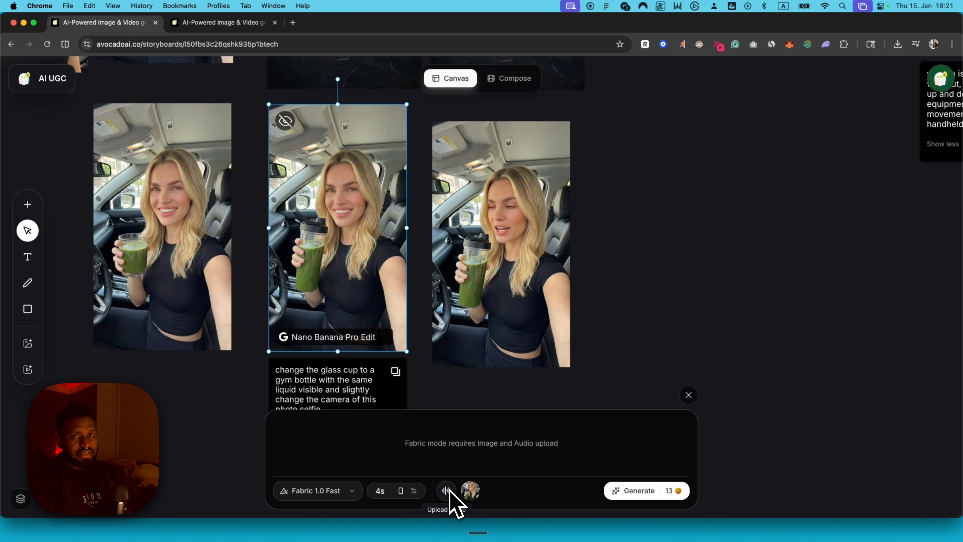
left_click(689, 395)
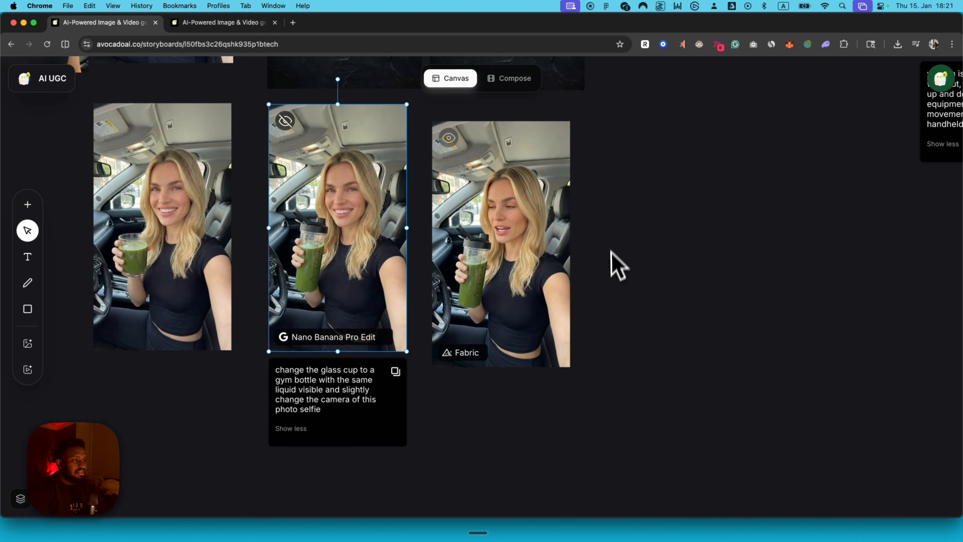
Step: Play the Fabric lip-sync clip of the car selfie with sound, pause it and return to the storyboard overview
left_click(591, 258)
left_click(512, 242)
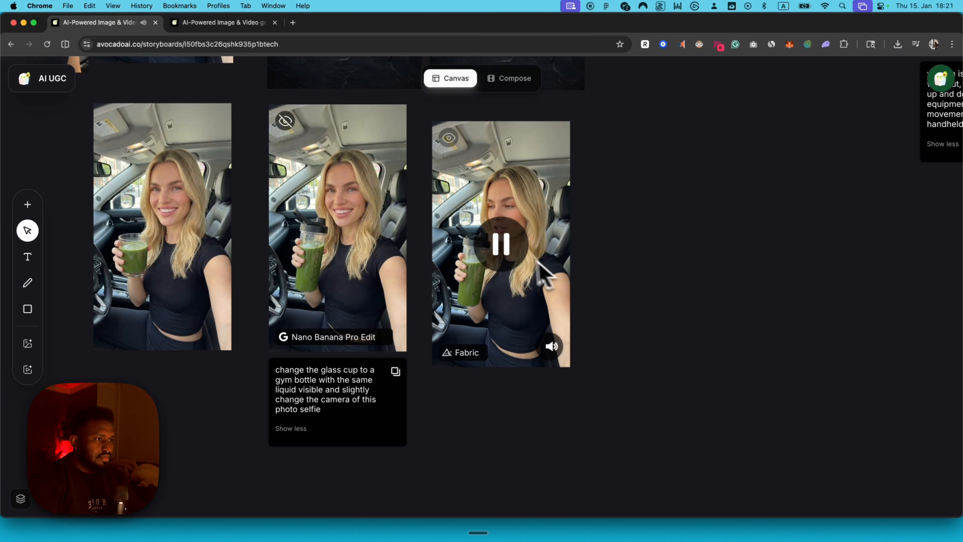
left_click(510, 246)
scroll(577, 261, "down", 10)
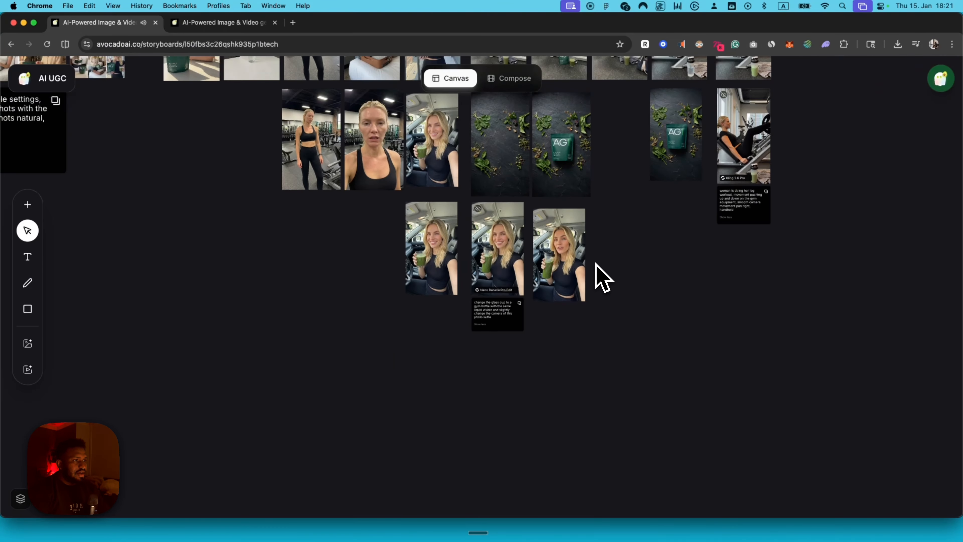
scroll(603, 277, "left", 5)
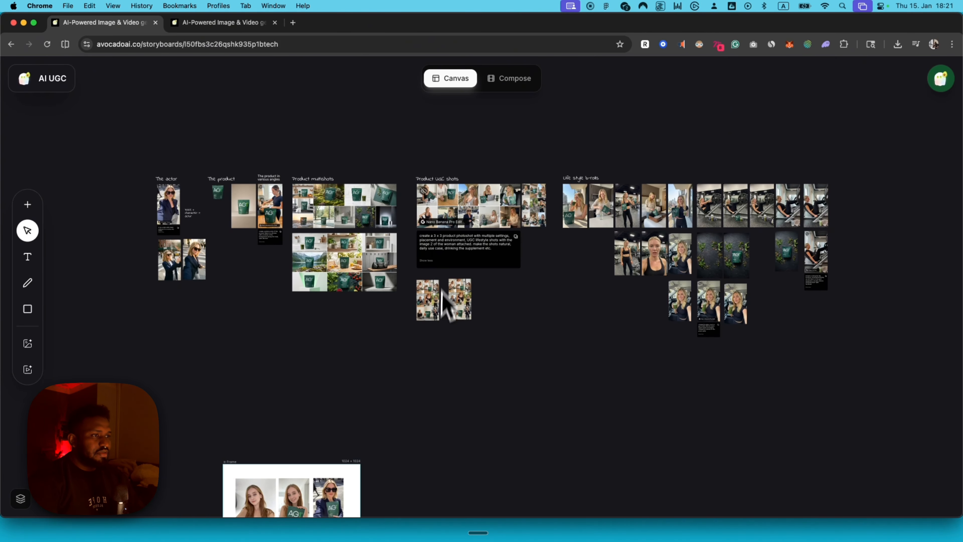
scroll(546, 258, "up", 10)
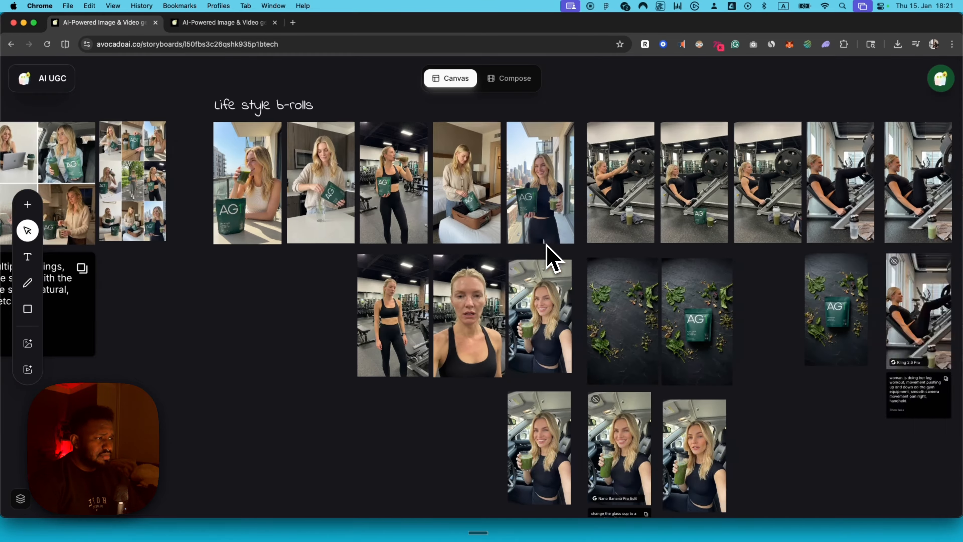
scroll(547, 245, "down", 5)
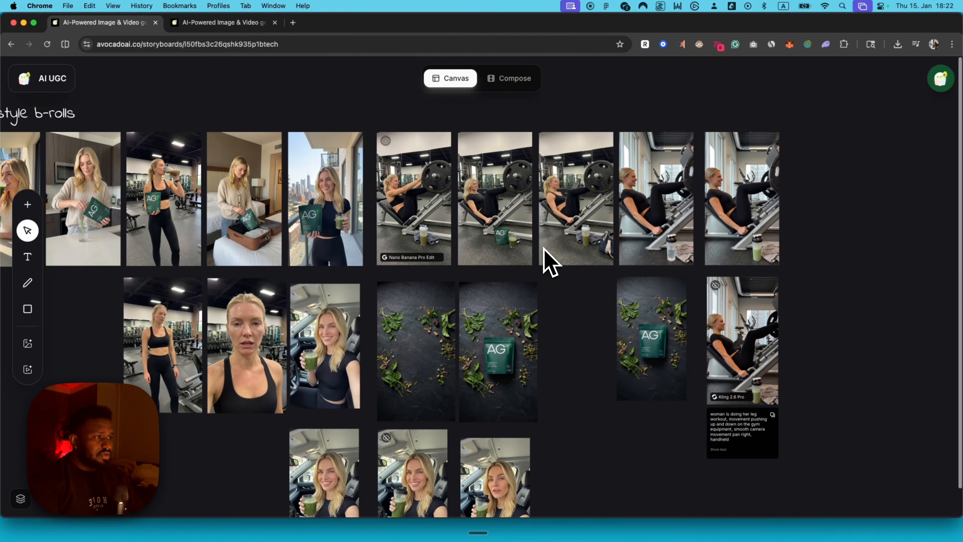
Step: Switch to CapCut, move the playhead to the end of the timeline and play back the assembled ad
key("ctrl+Right")
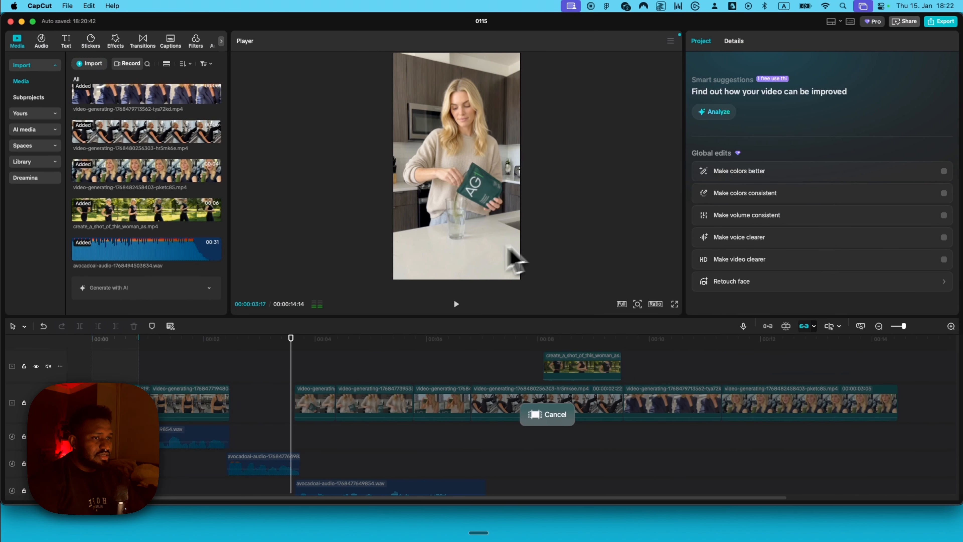
left_click(893, 338)
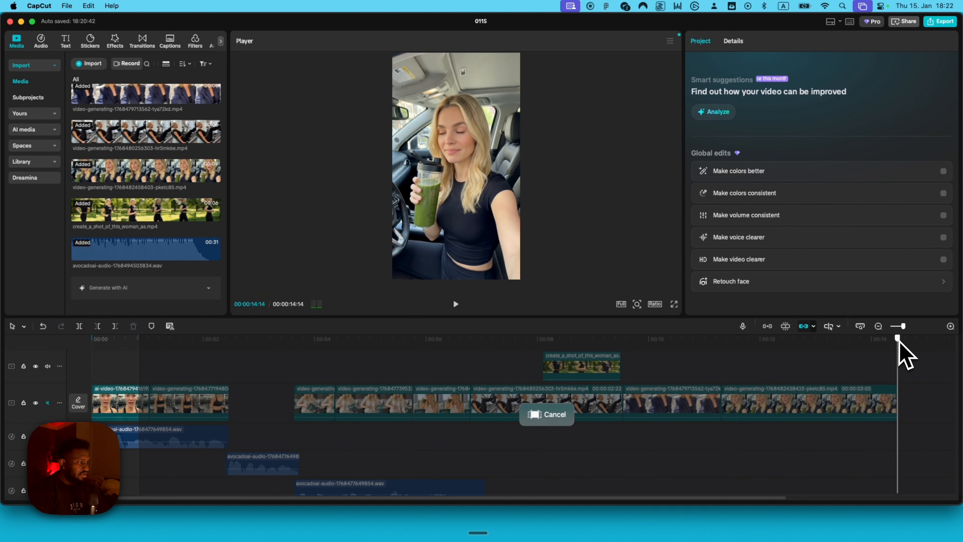
key("super+shift+f")
key("space")
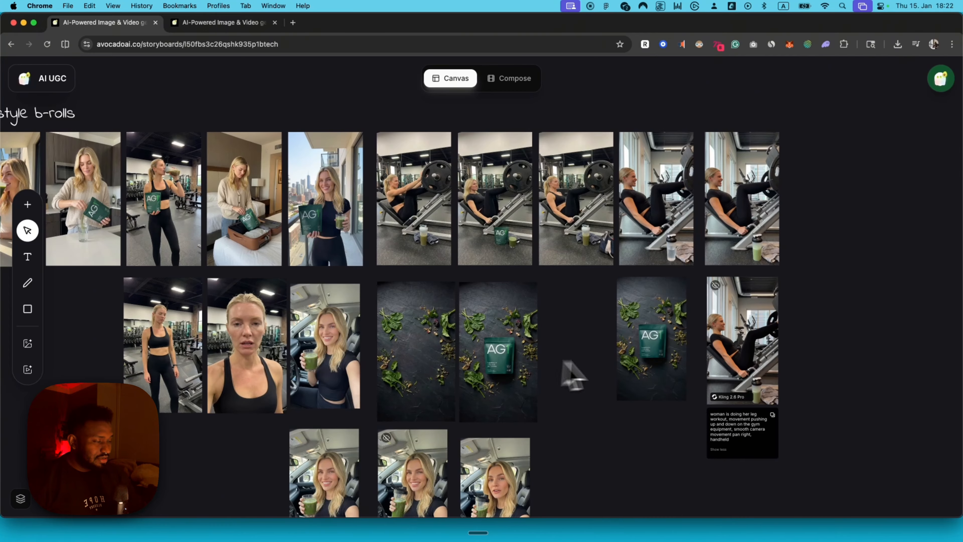
Step: Return to the Avocado AI storyboard and review the product UGC shots and the row of lifestyle b-rolls
scroll(605, 374, "down", 5)
scroll(605, 374, "left", 10)
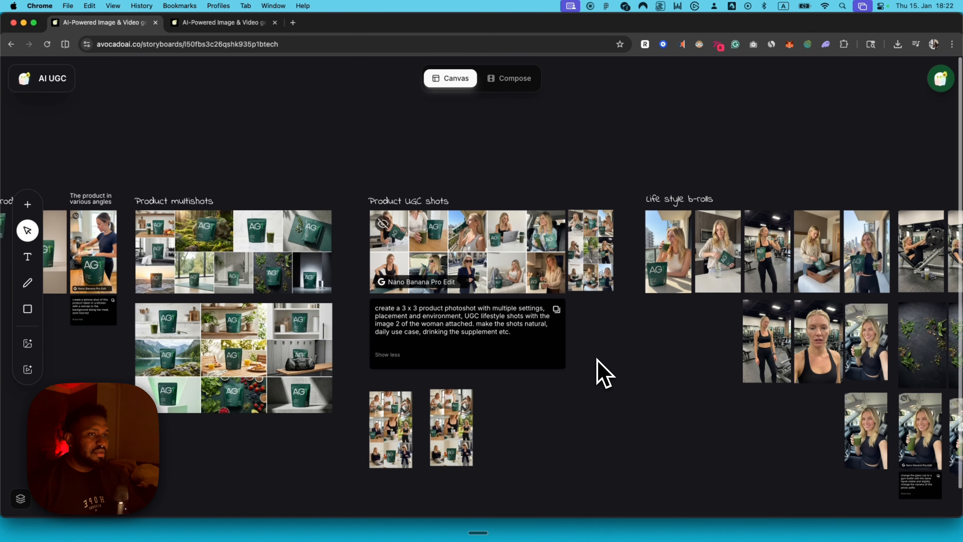
scroll(605, 374, "up", 5)
scroll(603, 374, "right", 10)
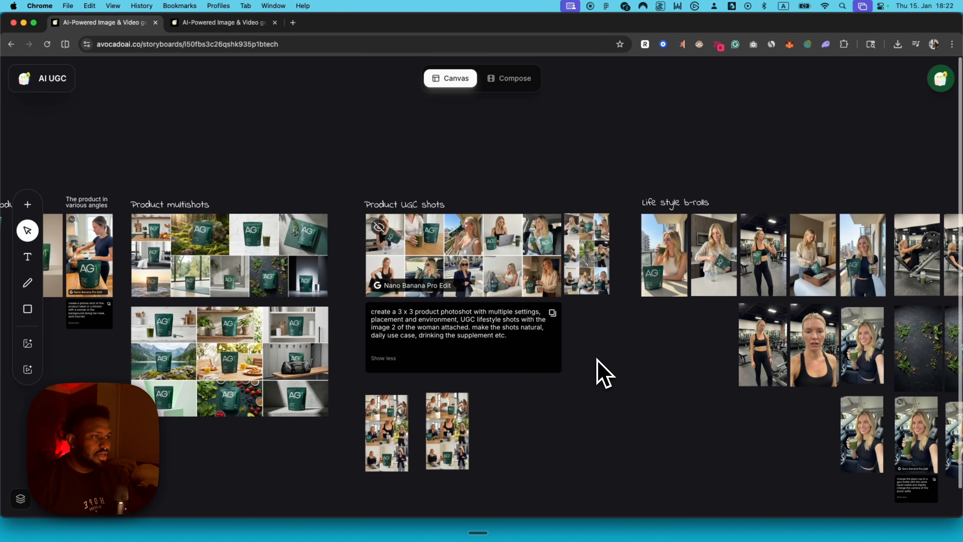
scroll(446, 293, "up", 5)
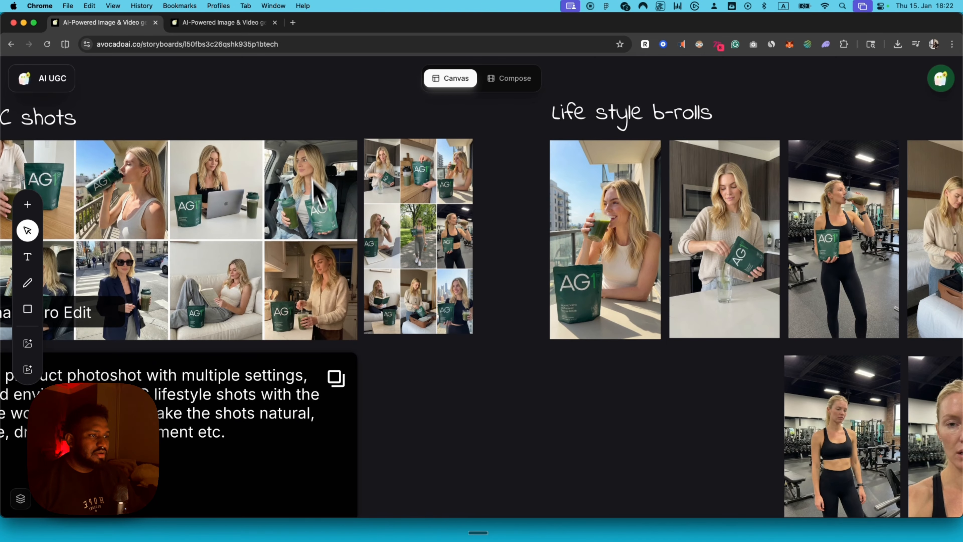
scroll(477, 211, "right", 15)
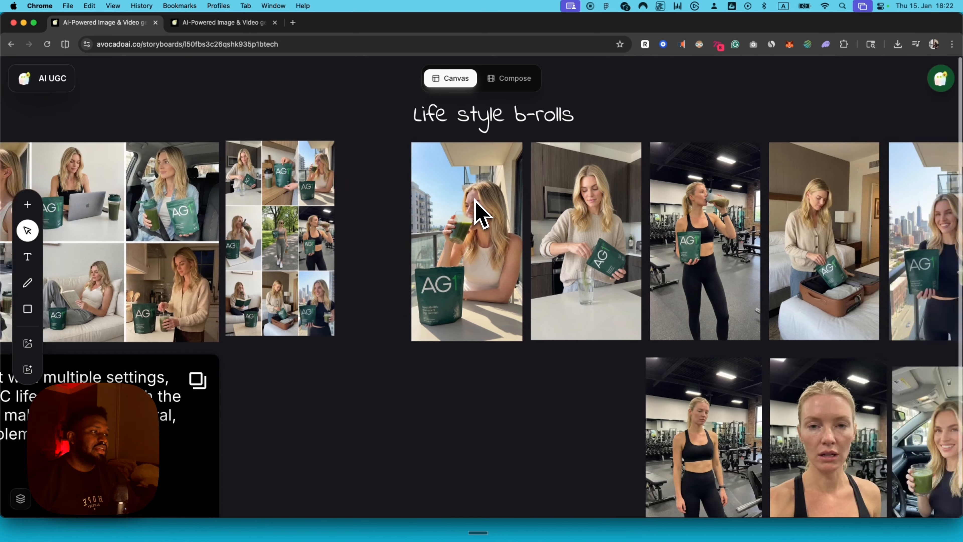
scroll(484, 211, "down", 3)
scroll(422, 244, "right", 5)
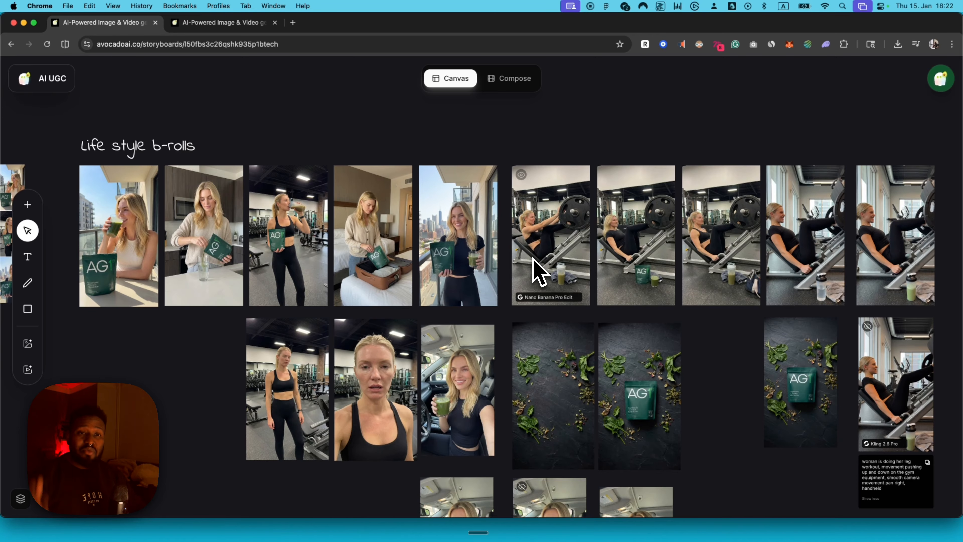
scroll(539, 271, "right", 9)
scroll(539, 271, "down", 2)
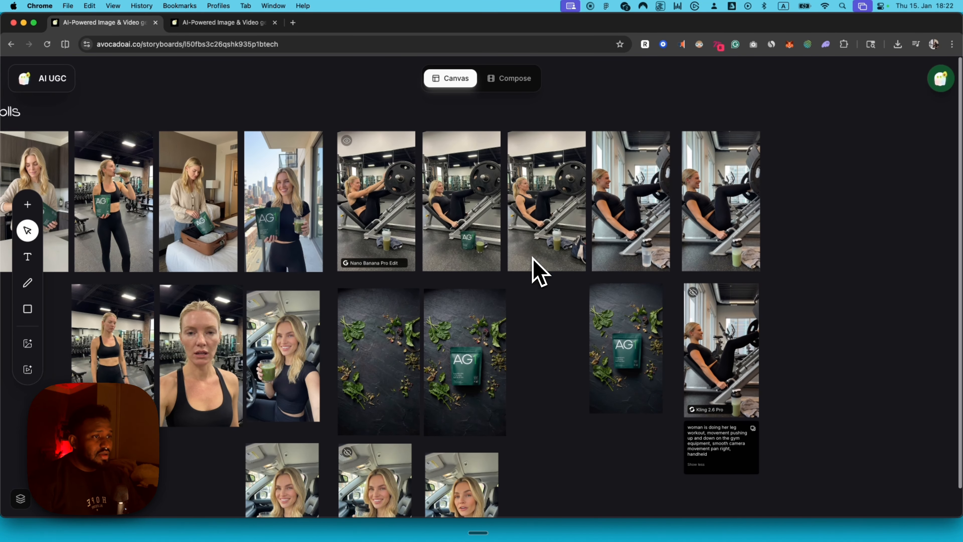
Step: Open the Fabric 1.0 Fast video setup for the third leg-press shot and close it without generating
left_click(561, 206)
left_click(622, 165)
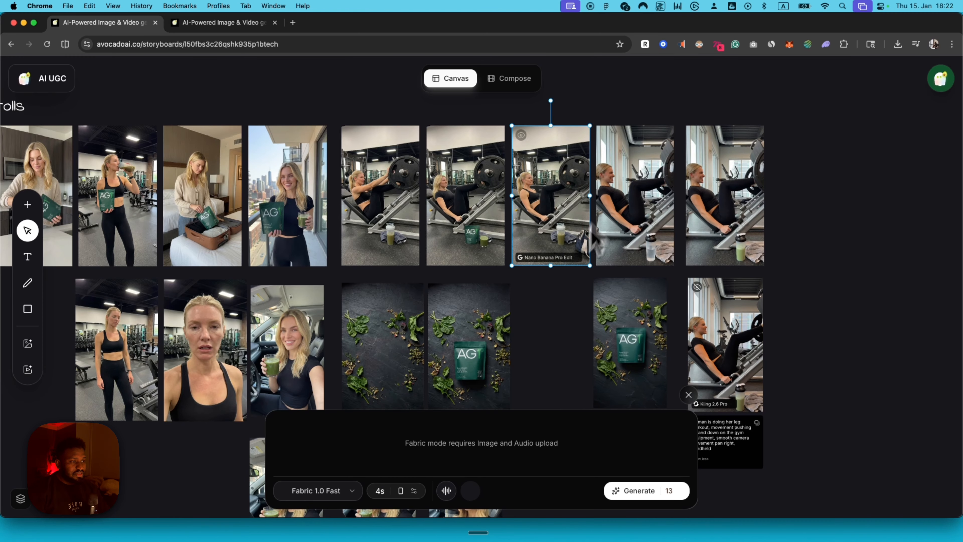
left_click(695, 399)
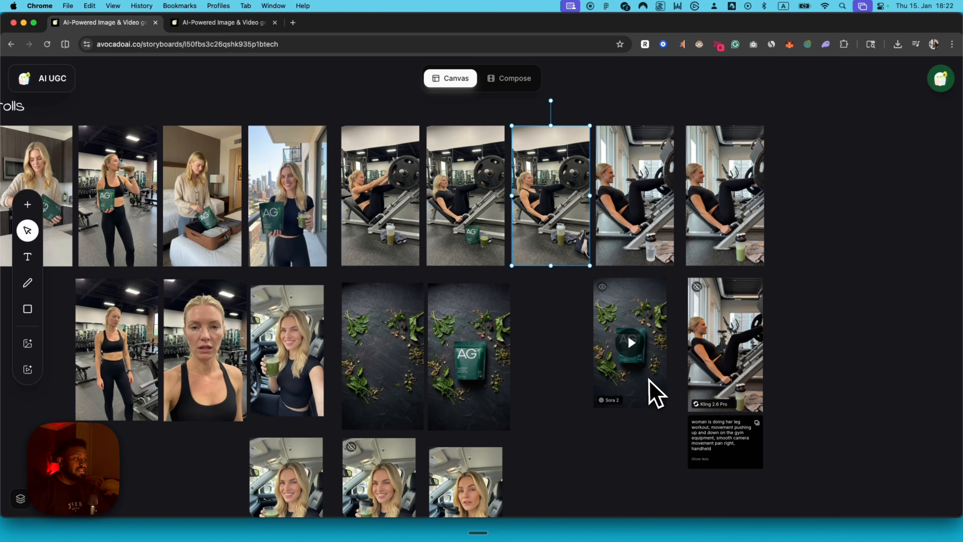
Step: Examine the lifestyle b-roll images and animated clips again, check the CapCut timeline and return to the storyboard
scroll(650, 395, "down", 2)
scroll(647, 394, "up", 2)
scroll(645, 393, "down", 3)
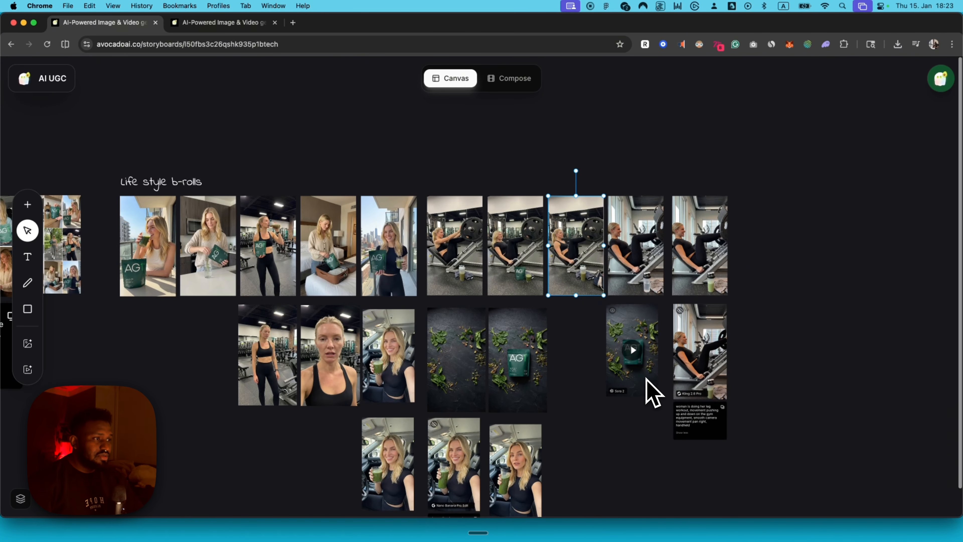
scroll(650, 393, "down", 2)
scroll(650, 393, "left", 3)
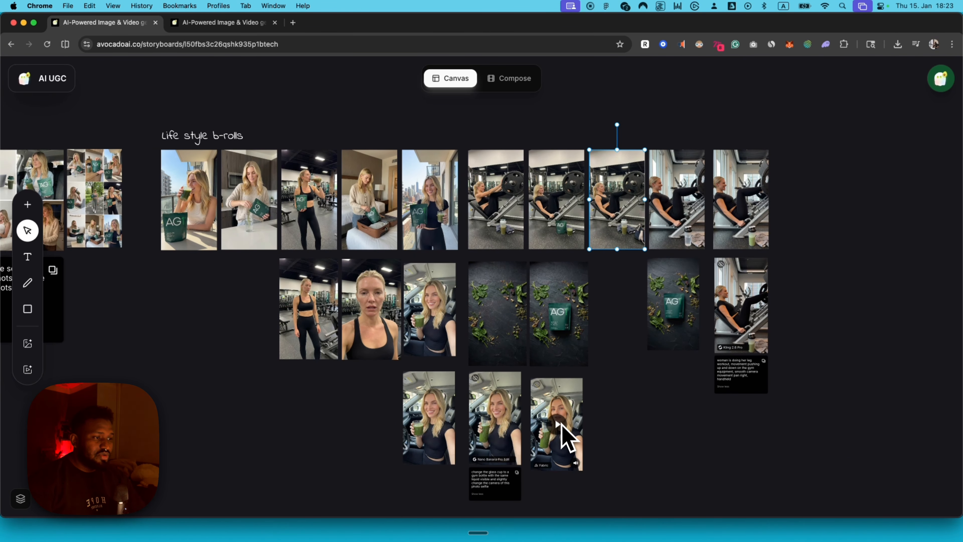
scroll(562, 422, "up", 2)
scroll(555, 418, "right", 2)
scroll(555, 417, "up", 1)
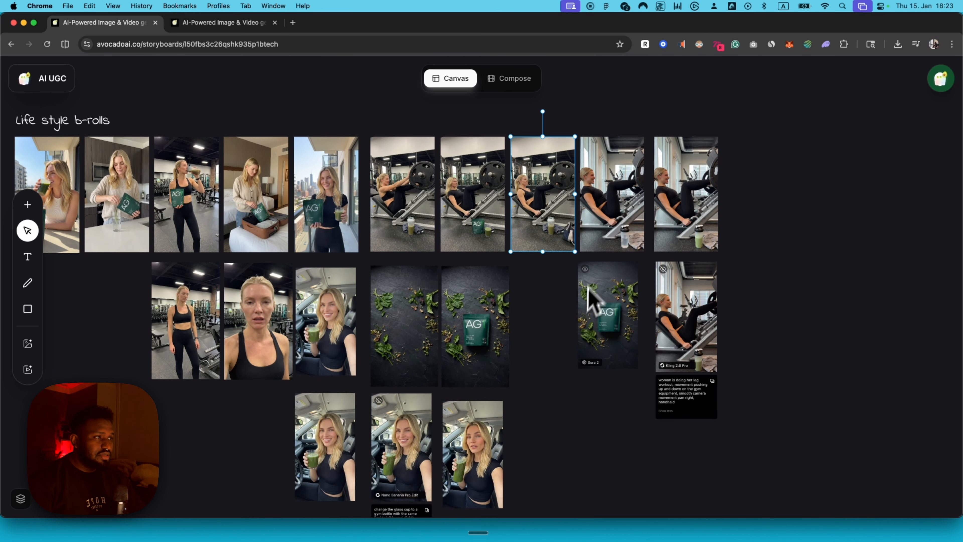
scroll(679, 334, "right", 2)
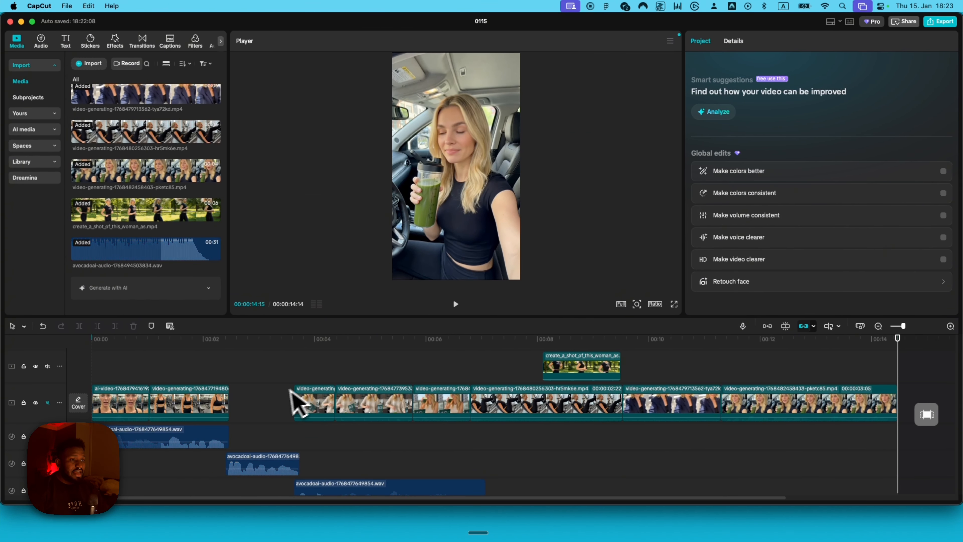
scroll(286, 400, "down", 2)
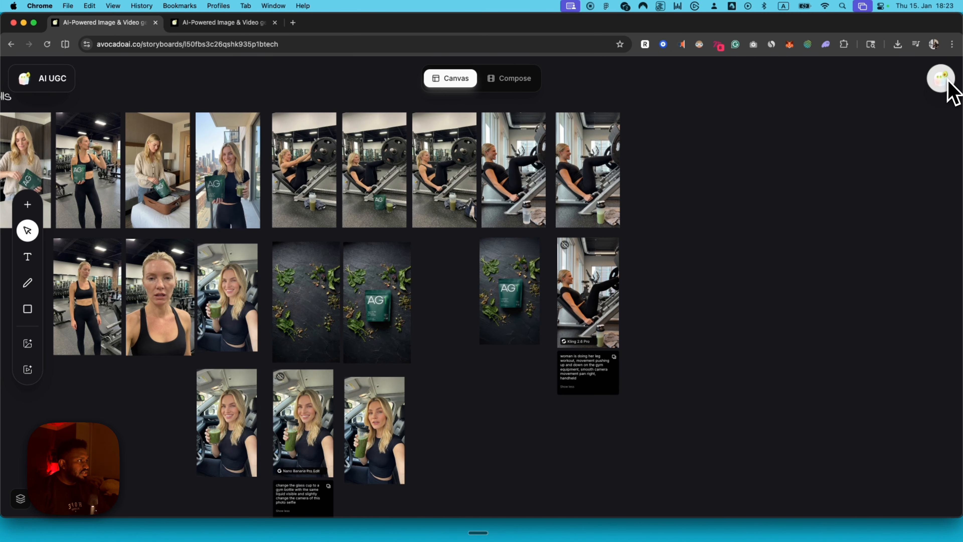
Step: Open the storyboard's AI assistant chat, find the background music generated for the UGC ad and play it back
left_click(948, 82)
scroll(872, 303, "down", 3)
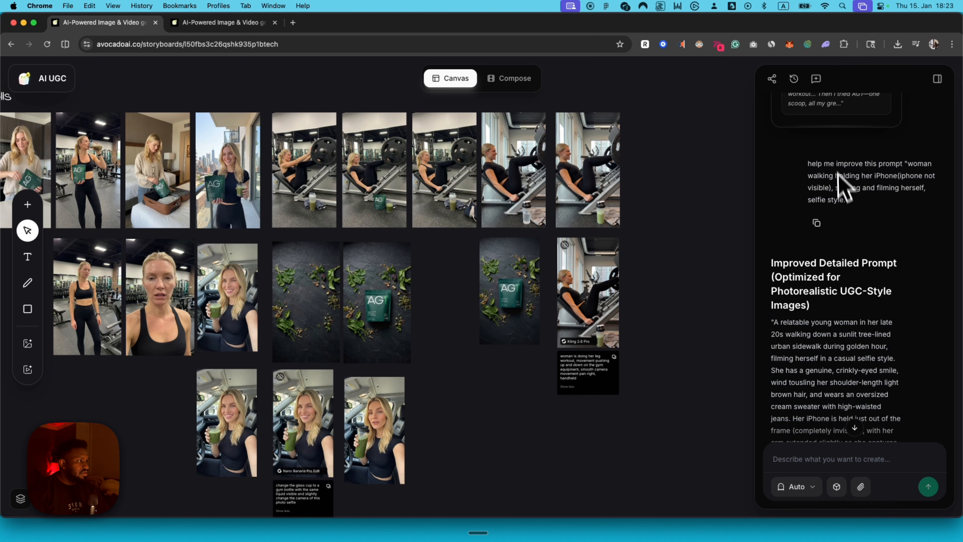
scroll(886, 189, "down", 10)
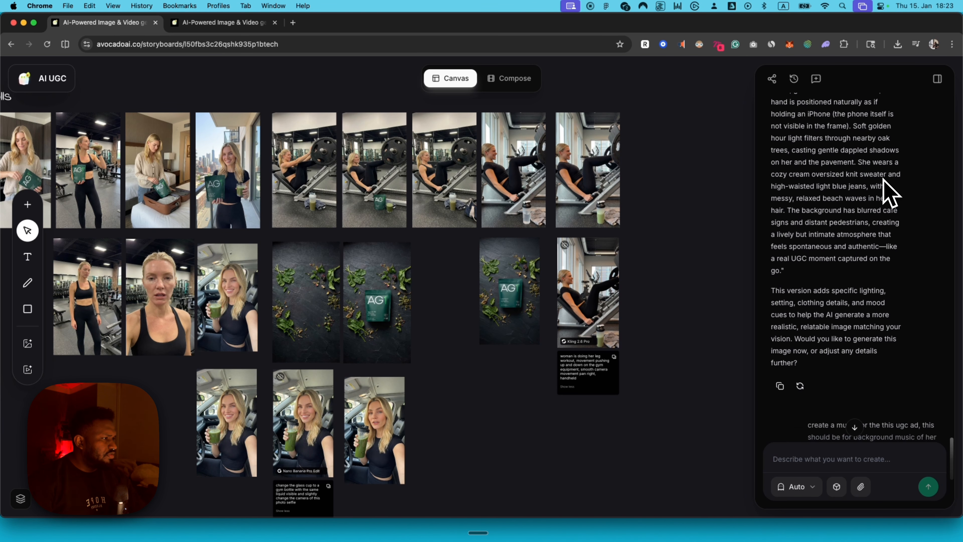
scroll(888, 193, "down", 10)
left_click(801, 314)
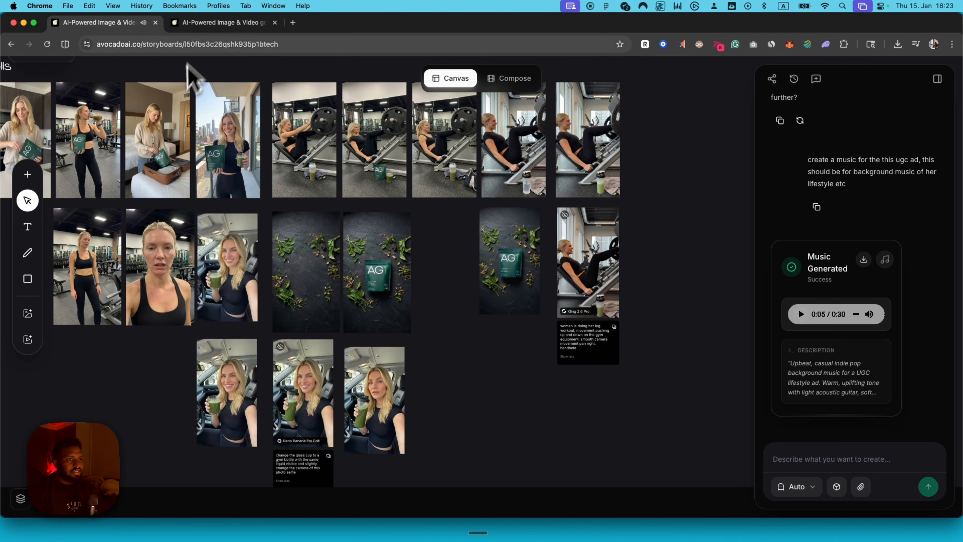
Step: Open the Music Studio in the other Avocado AI tab and examine its music prompt and generation options
left_click(204, 22)
left_click(473, 86)
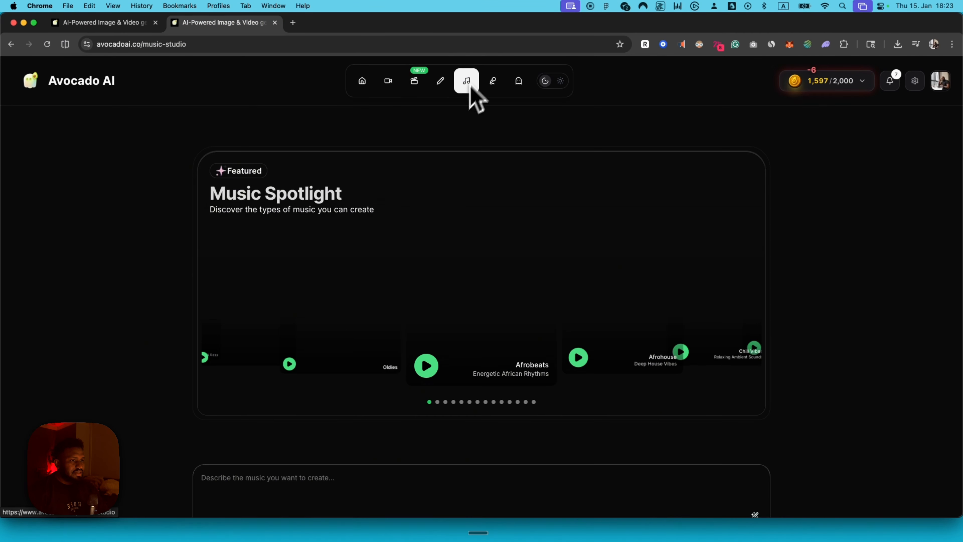
scroll(366, 323, "down", 5)
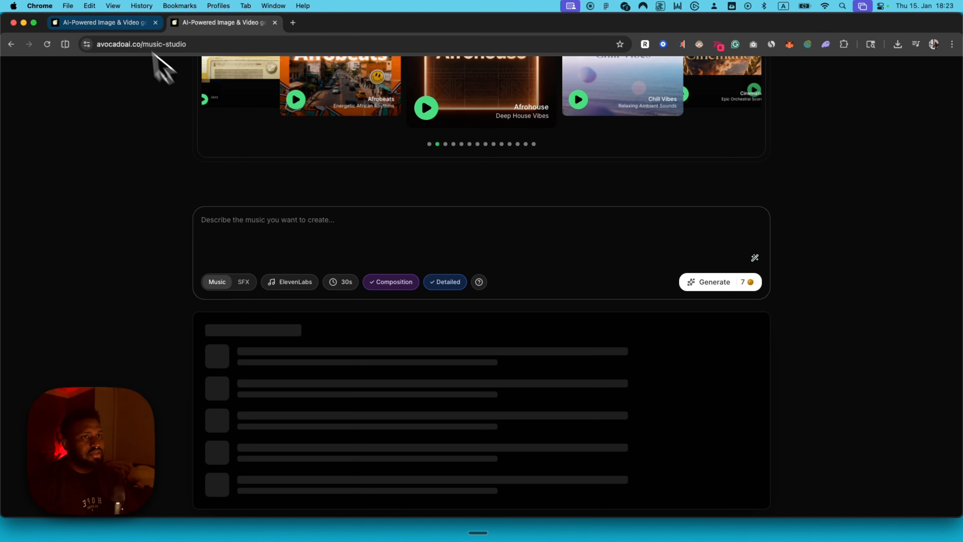
Step: Return to the storyboard's generated music, then switch to CapCut and examine the timeline's voice-over and background music tracks
left_click(143, 25)
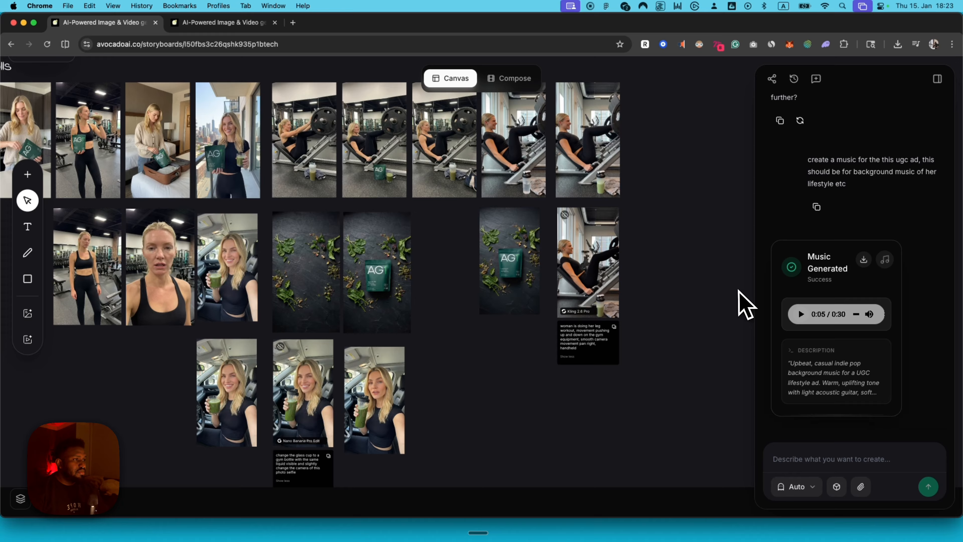
key("ctrl+Right")
scroll(242, 390, "down", 3)
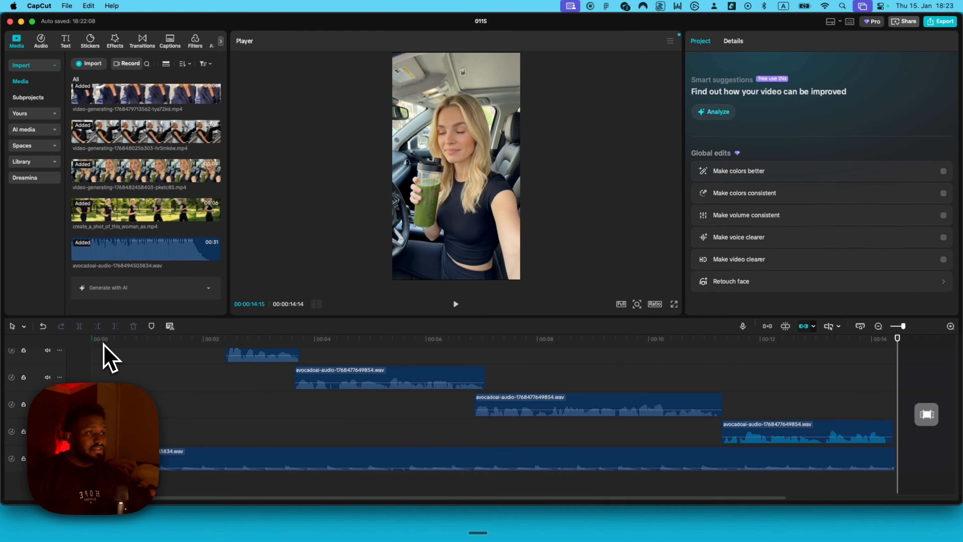